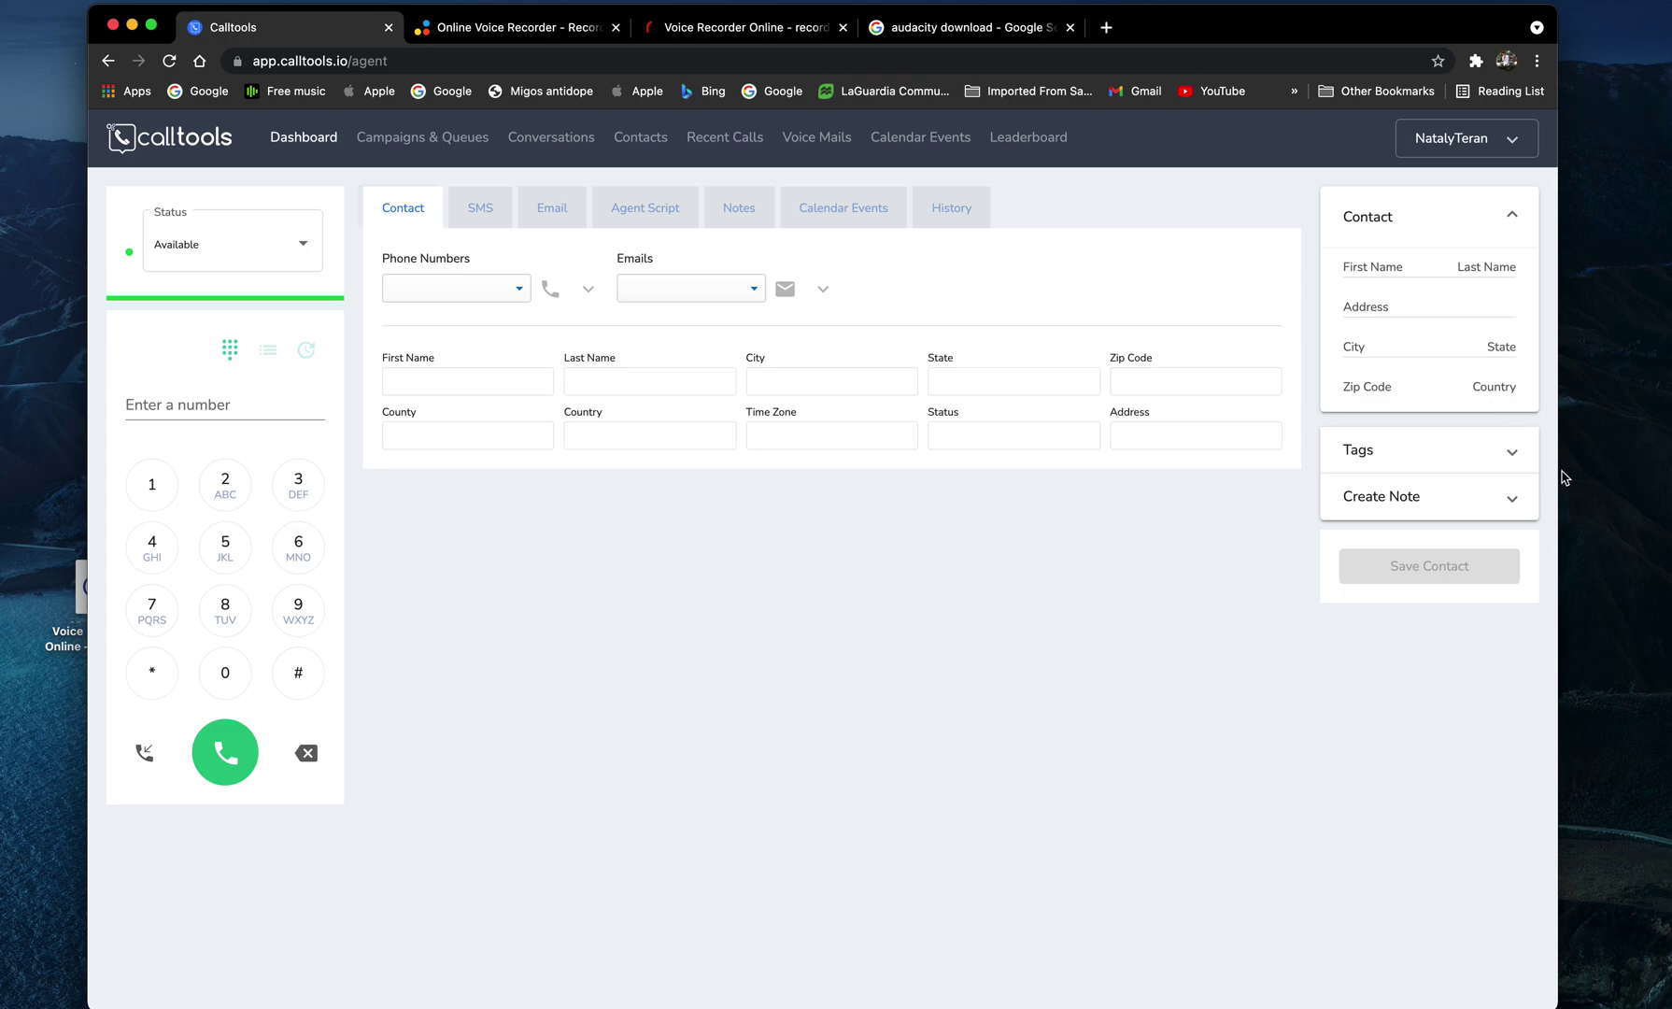
# - Widen the browser window across the screen and switch from the agent view to the Manager Dashboard
pyautogui.moveTo(1557, 470); pyautogui.dragTo(1657, 473)
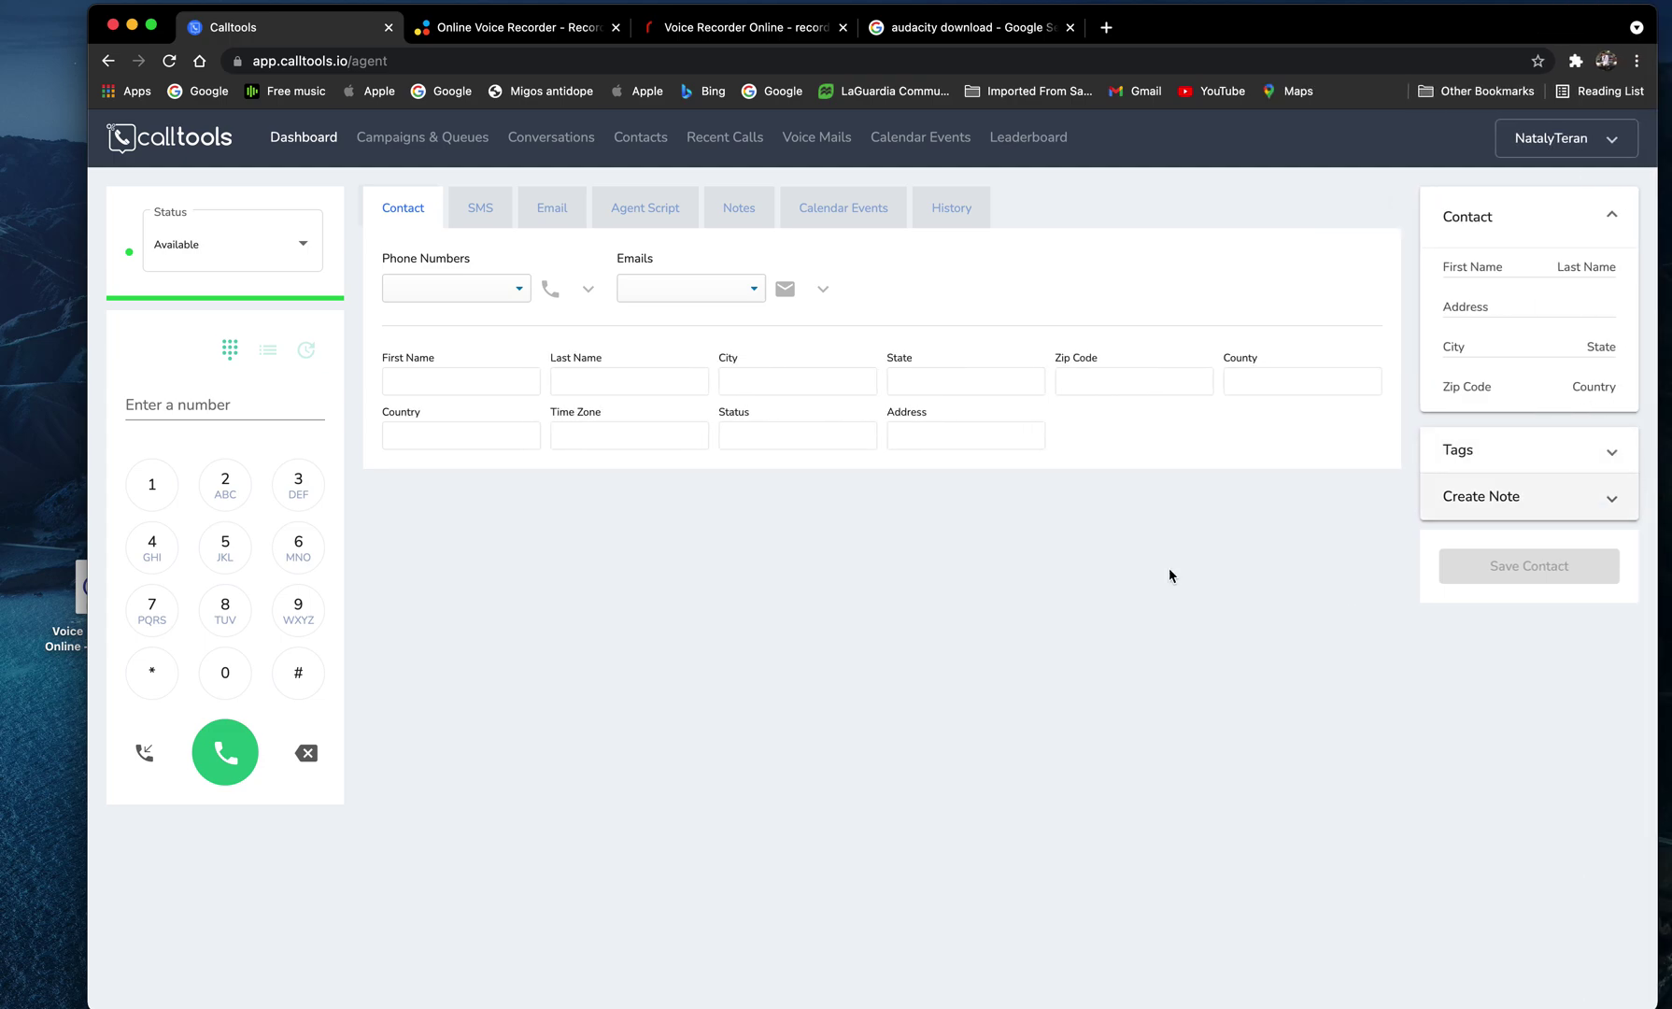
pyautogui.moveTo(88, 696); pyautogui.dragTo(2, 699)
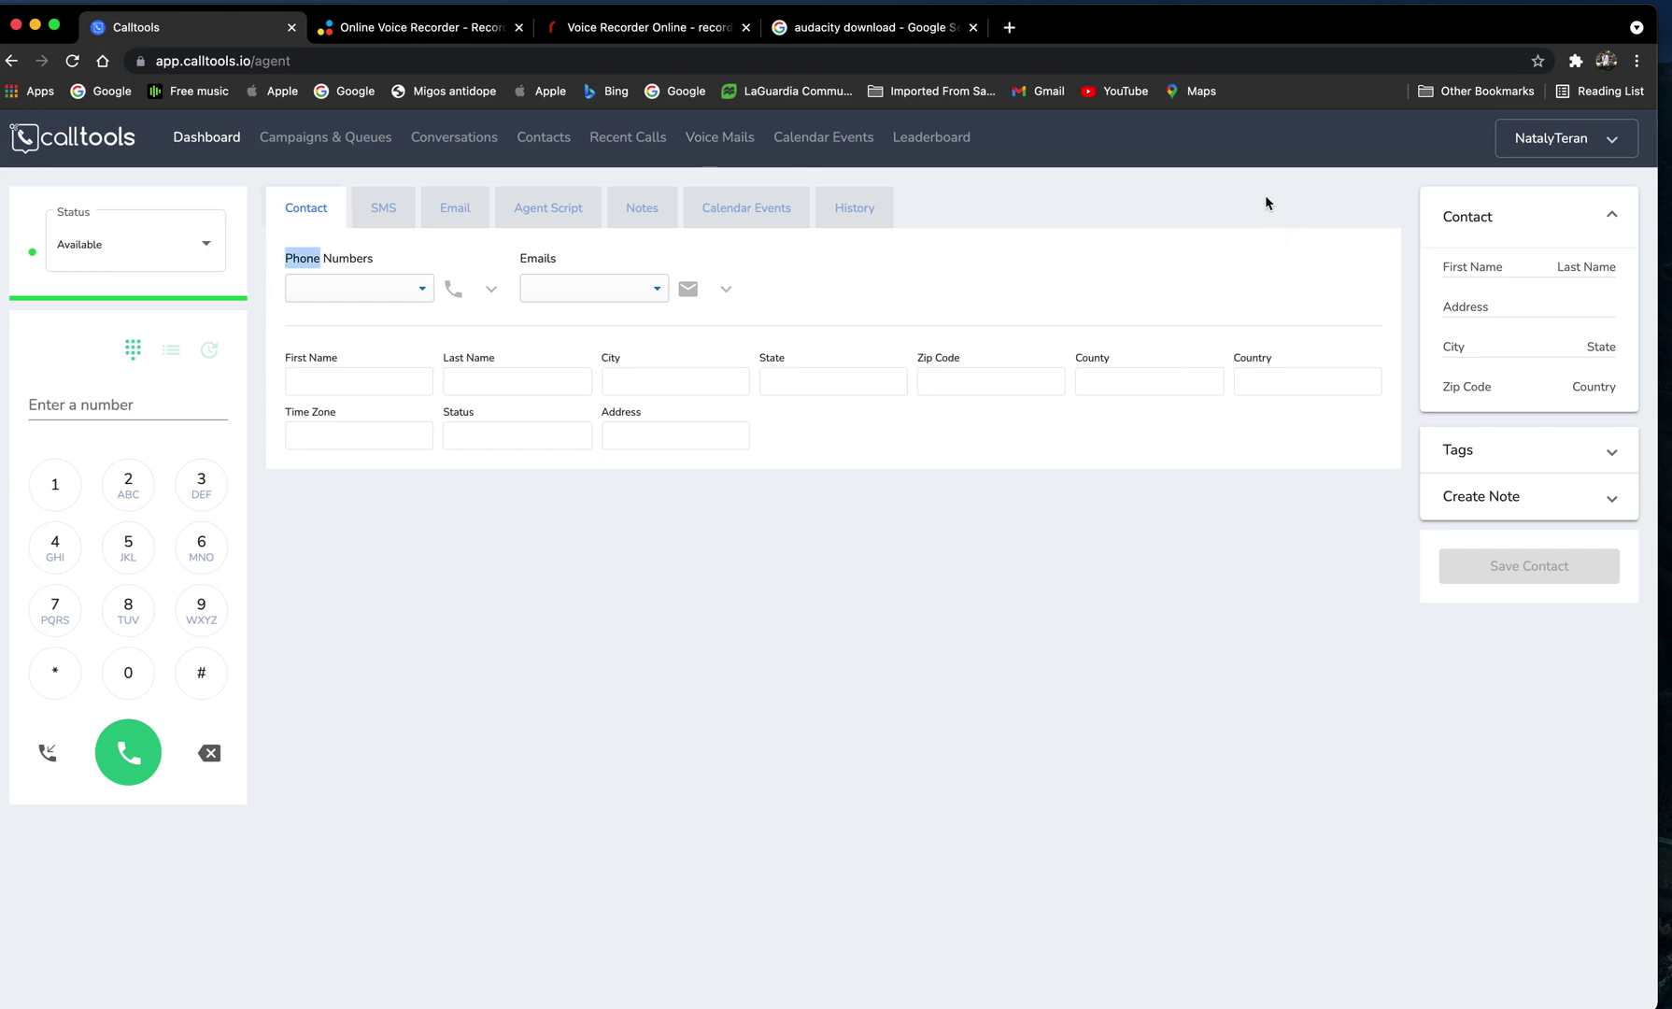
pyautogui.click(1566, 138)
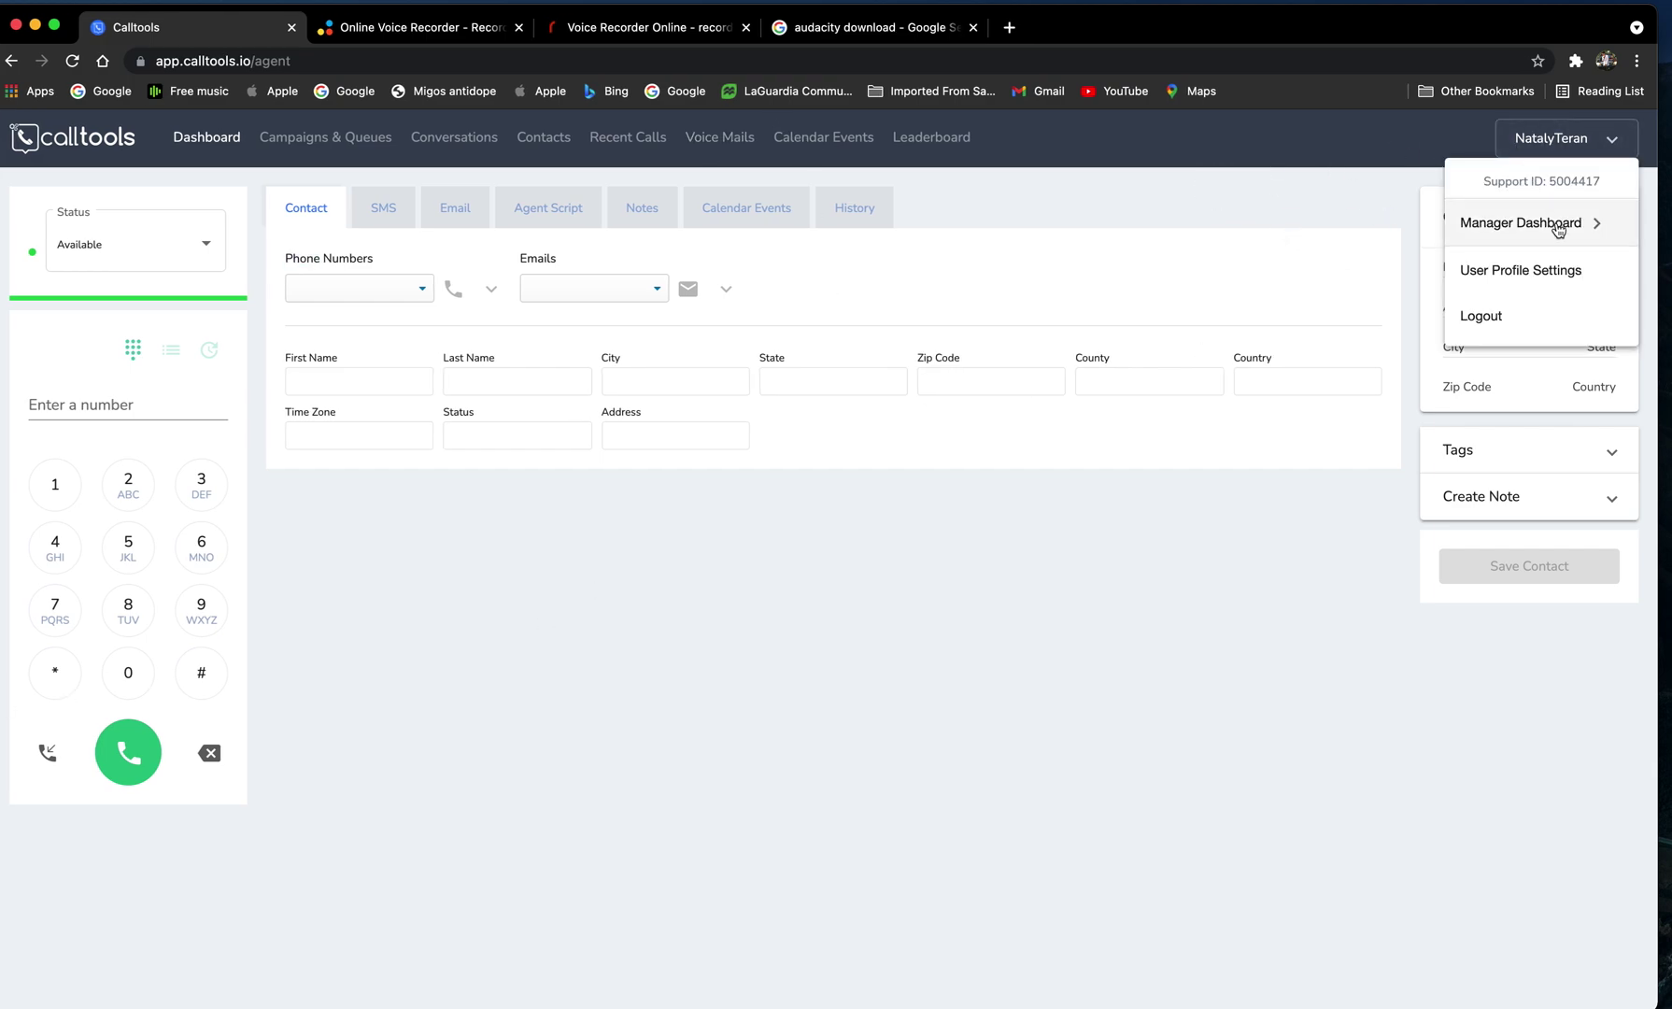
pyautogui.click(1558, 223)
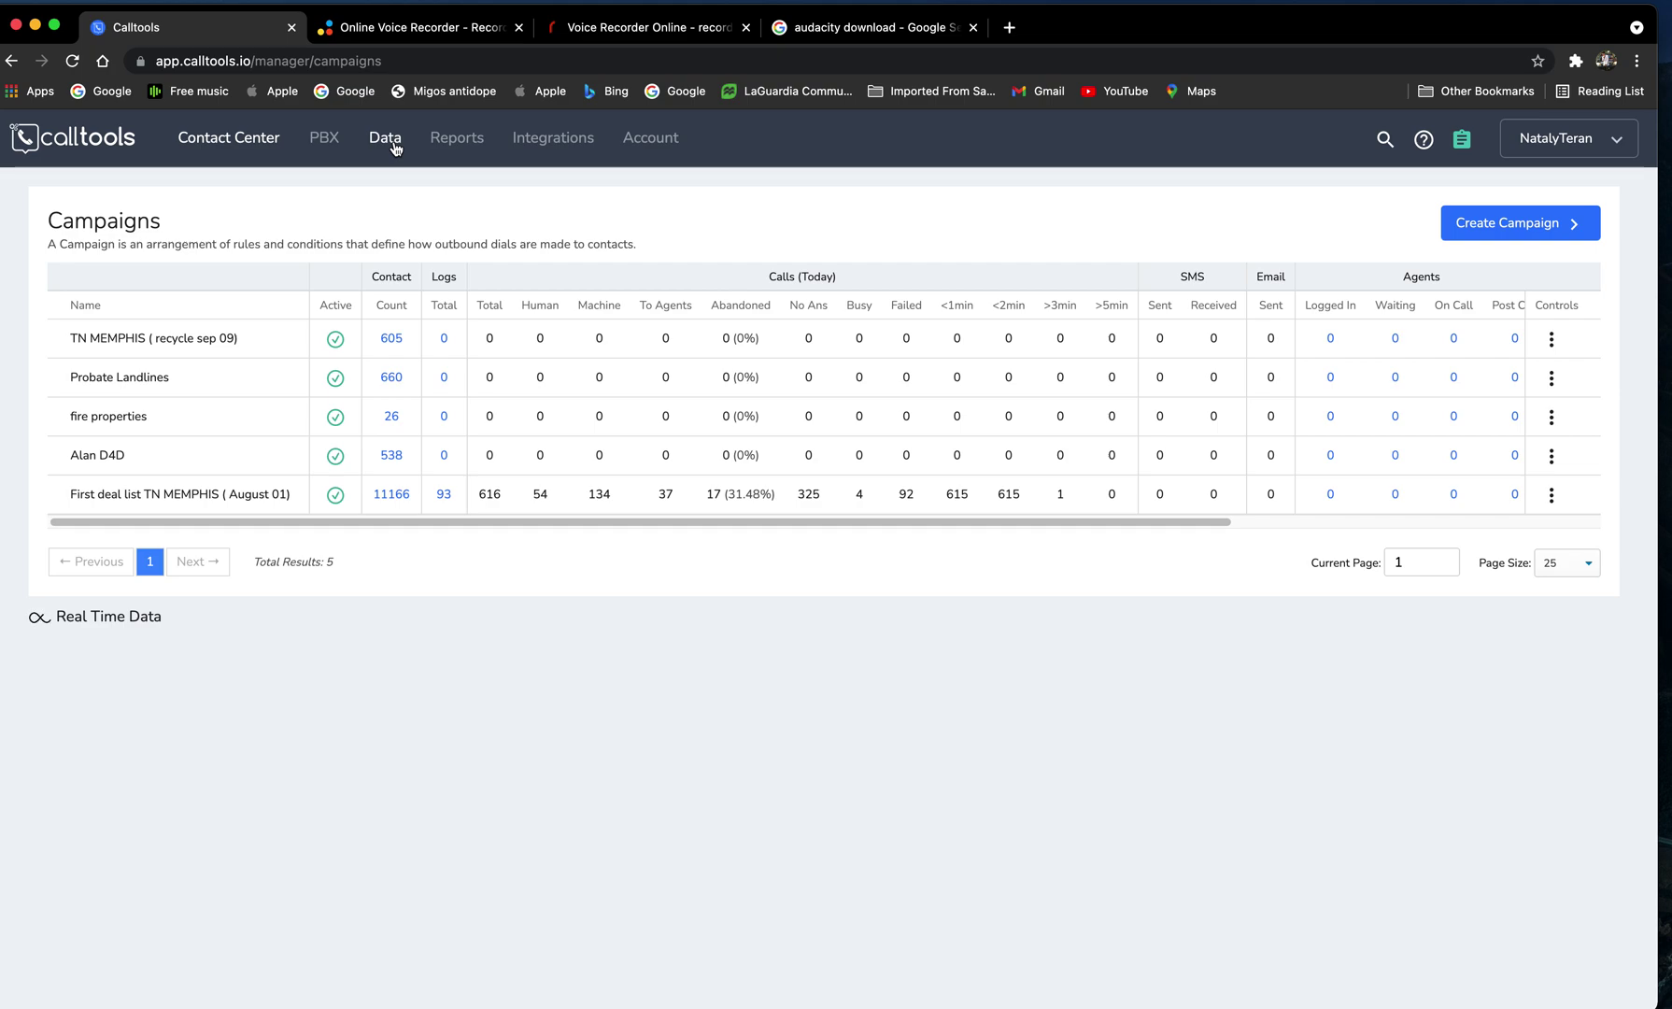
# - Open the list of PBX audio files
pyautogui.click(333, 142)
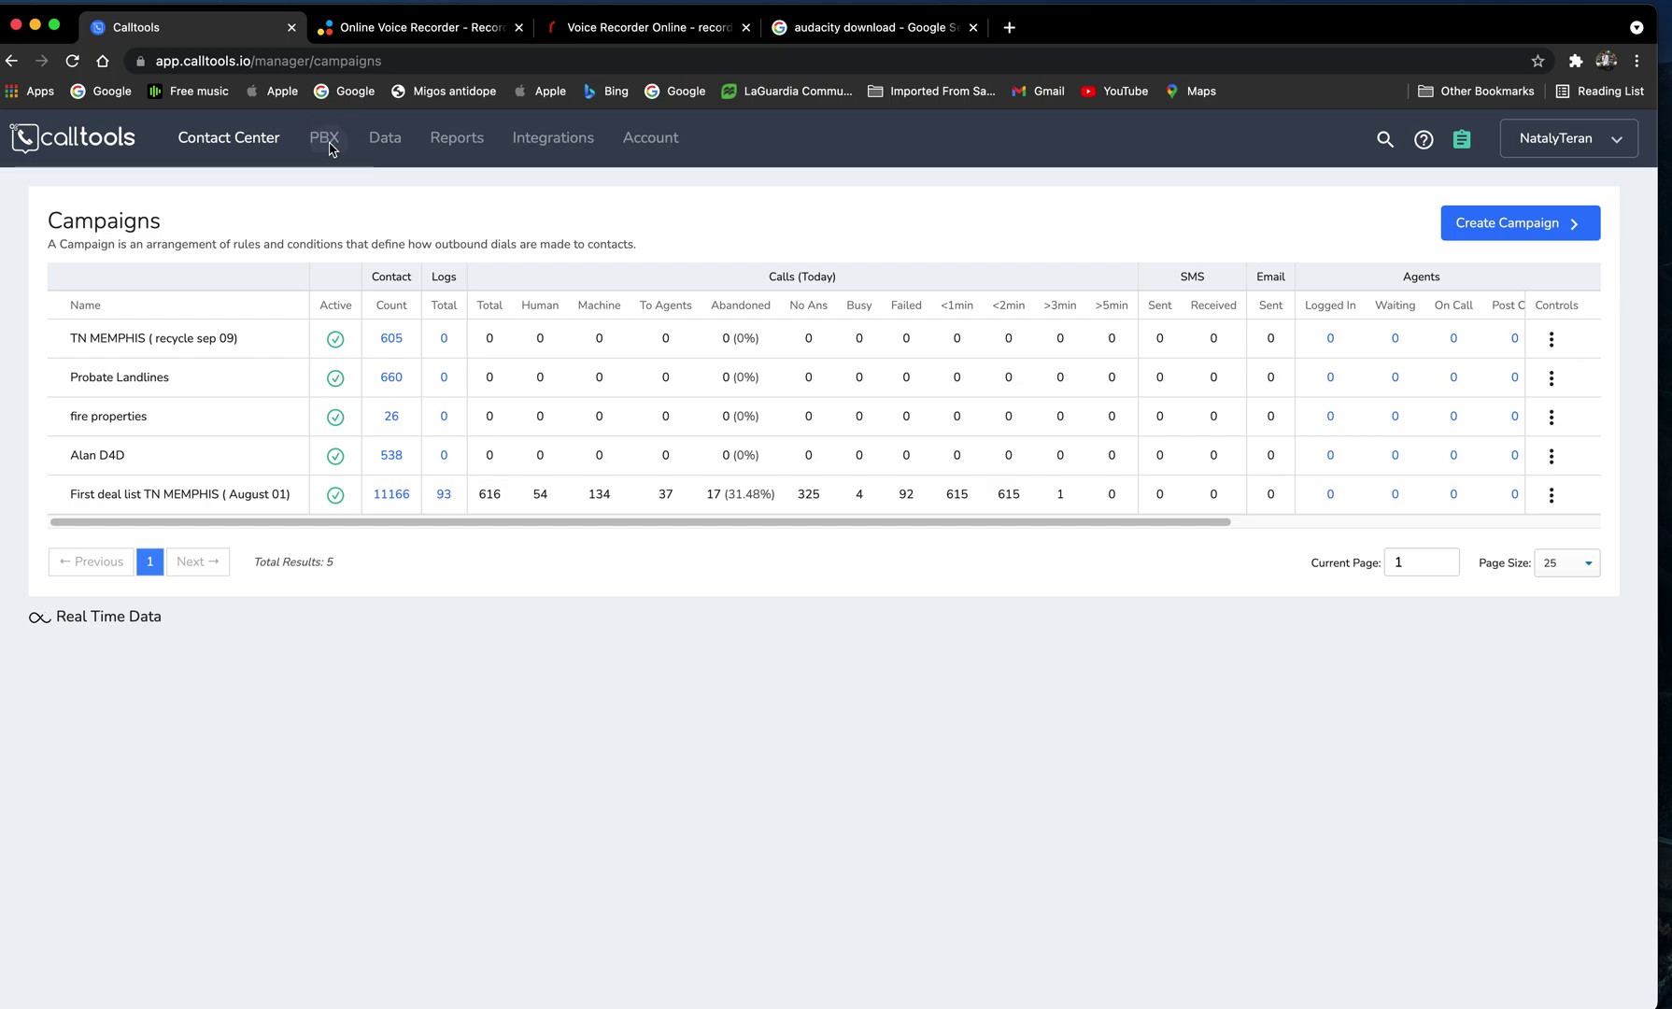
pyautogui.click(329, 140)
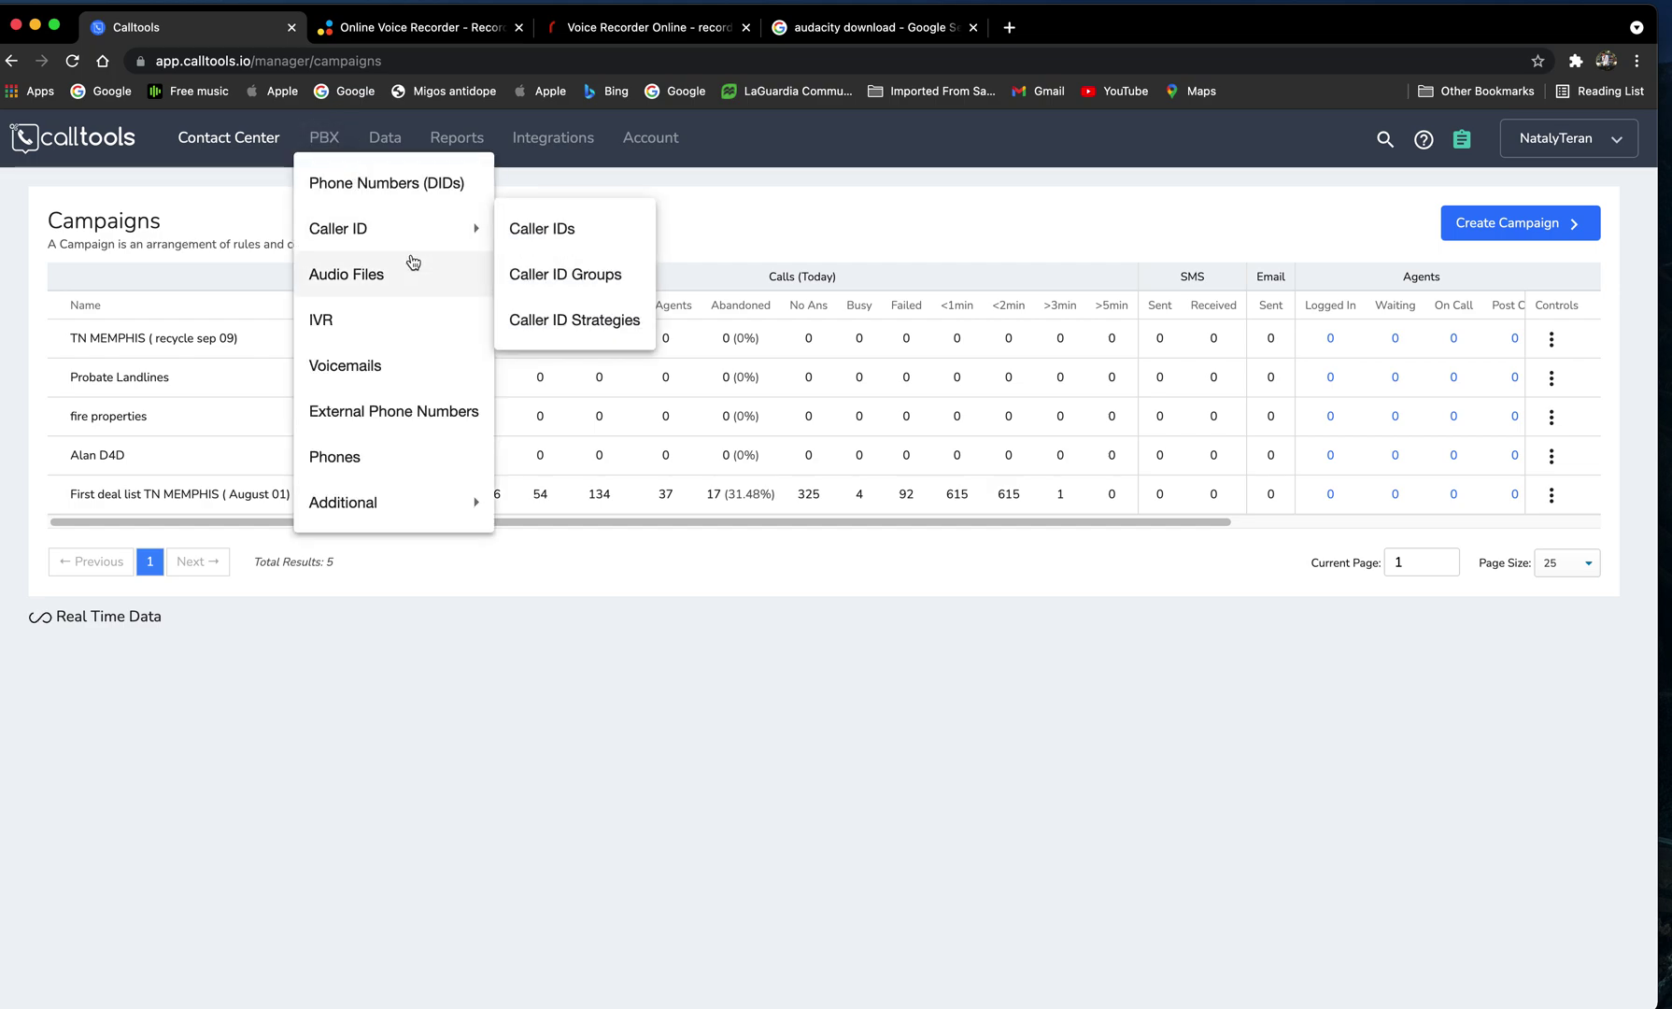
pyautogui.click(415, 269)
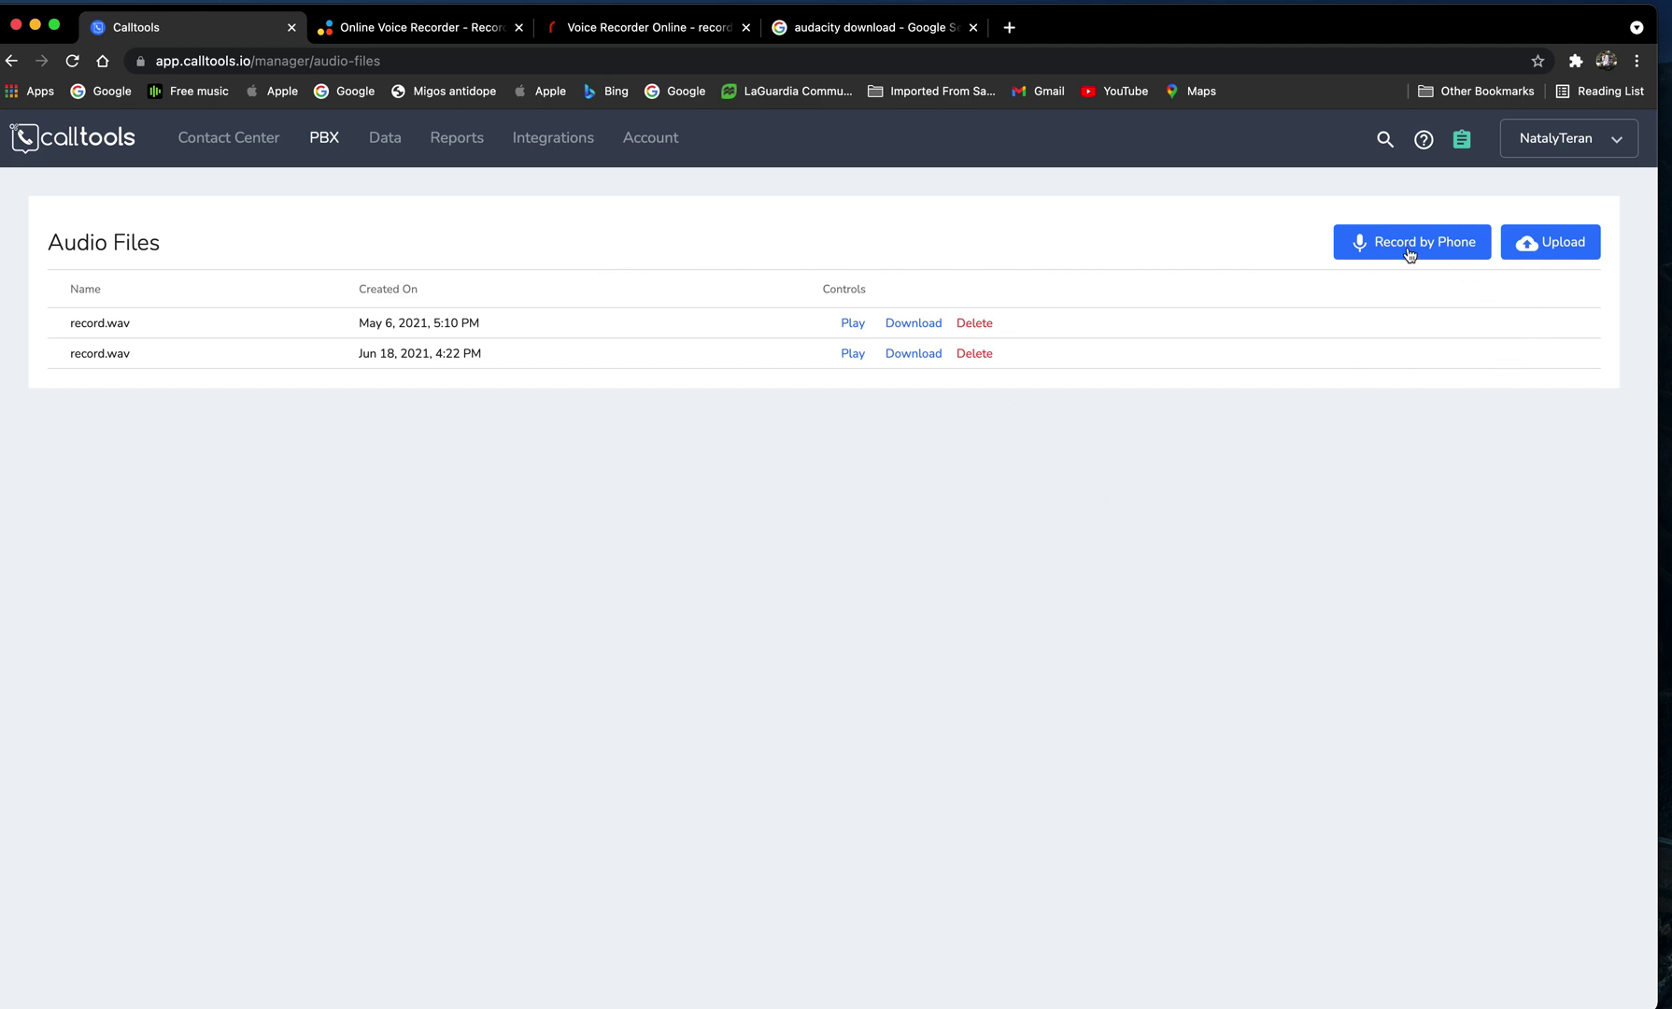
# - Start an audio file upload and check which file format and size the upload accepts
pyautogui.click(1532, 247)
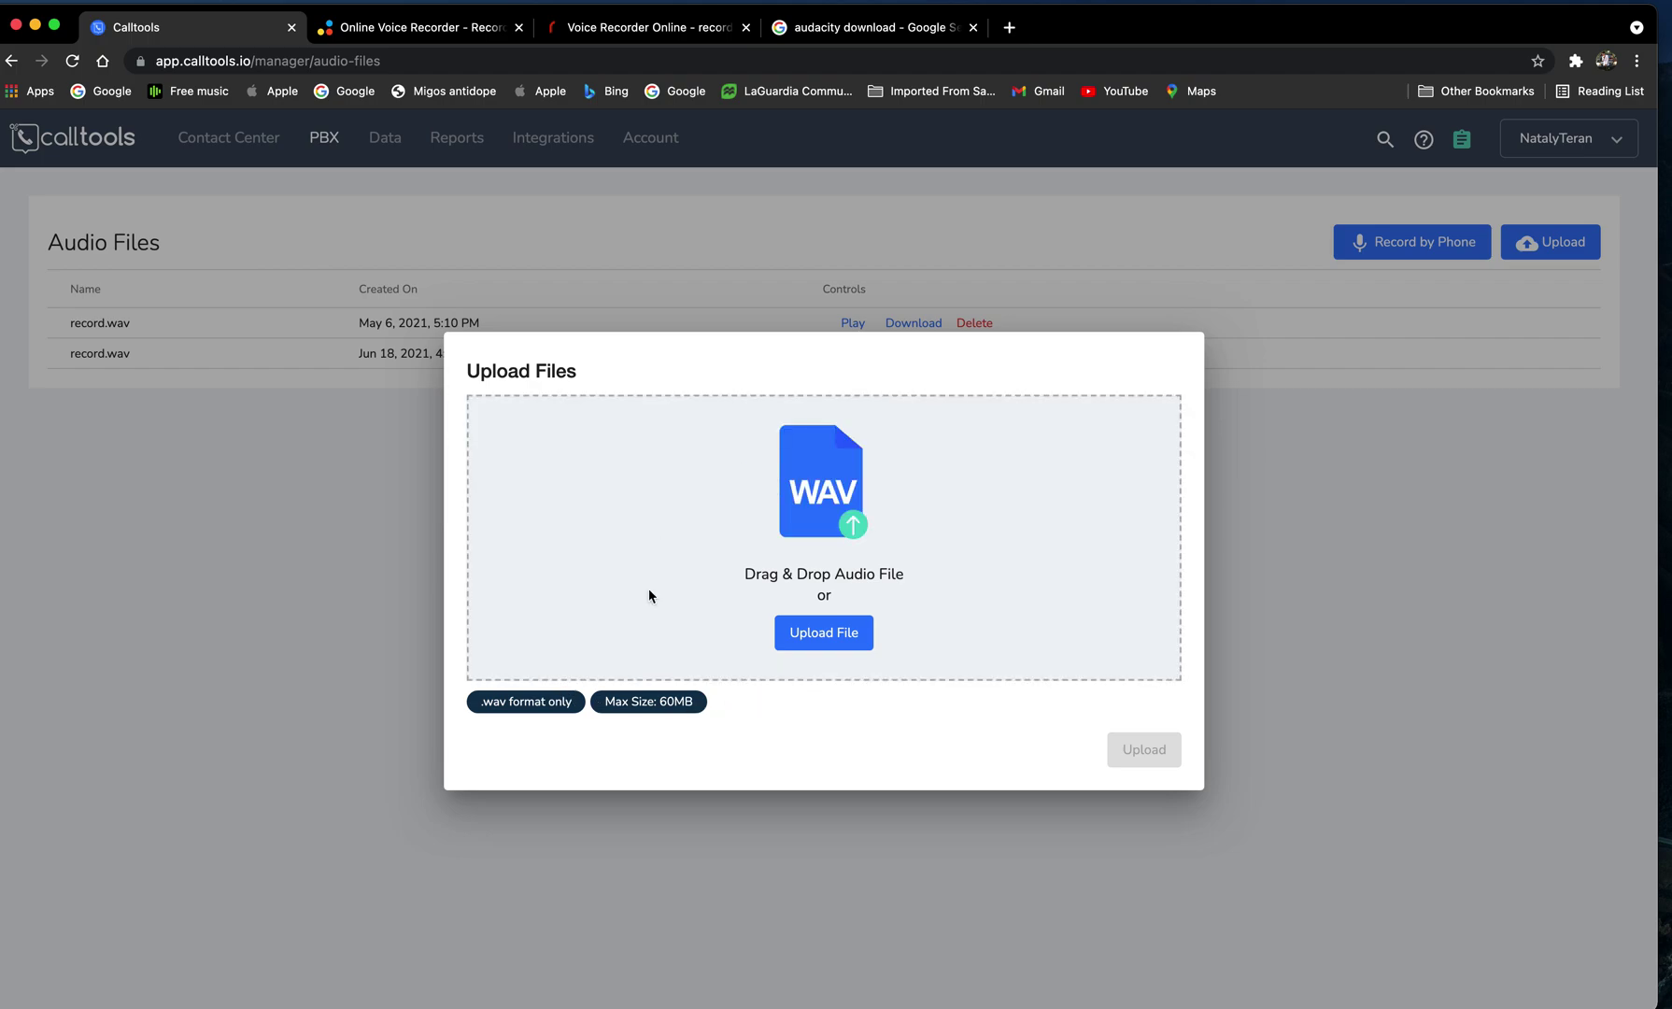
pyautogui.click(502, 699)
pyautogui.moveTo(502, 699); pyautogui.dragTo(619, 745)
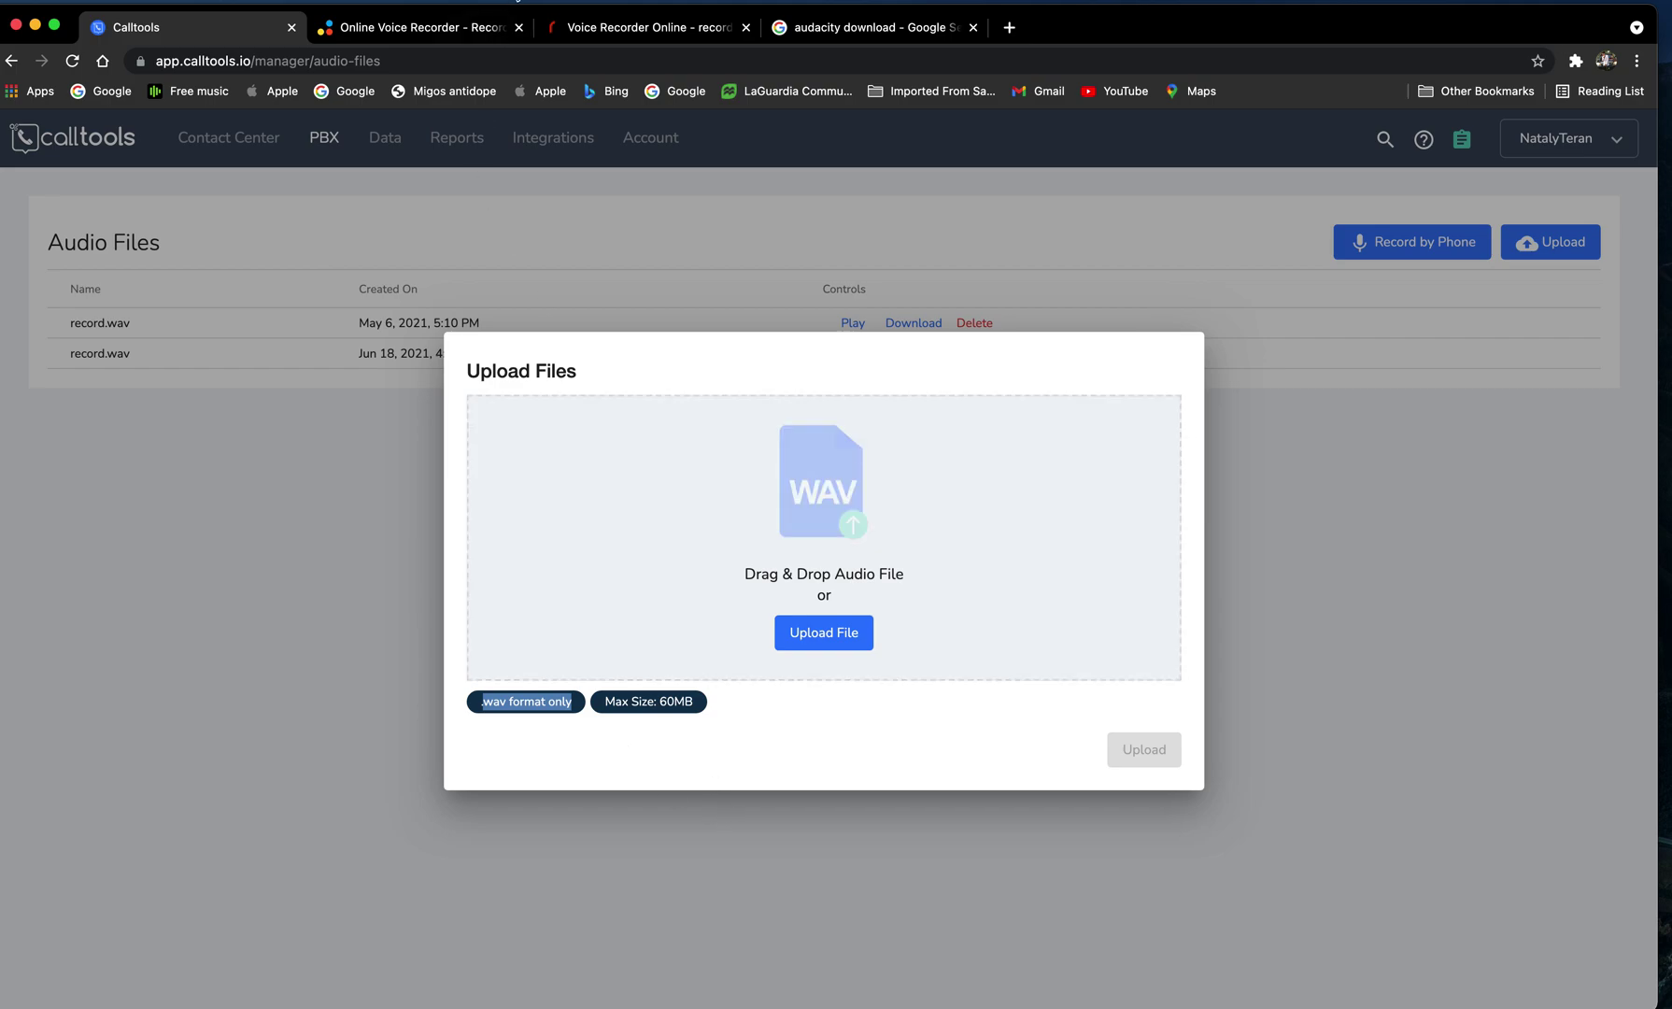
# - Switch to the bearrecord online voice recorder, record a clip of about 5 seconds and save it to the computer
pyautogui.click(652, 28)
pyautogui.click(518, 27)
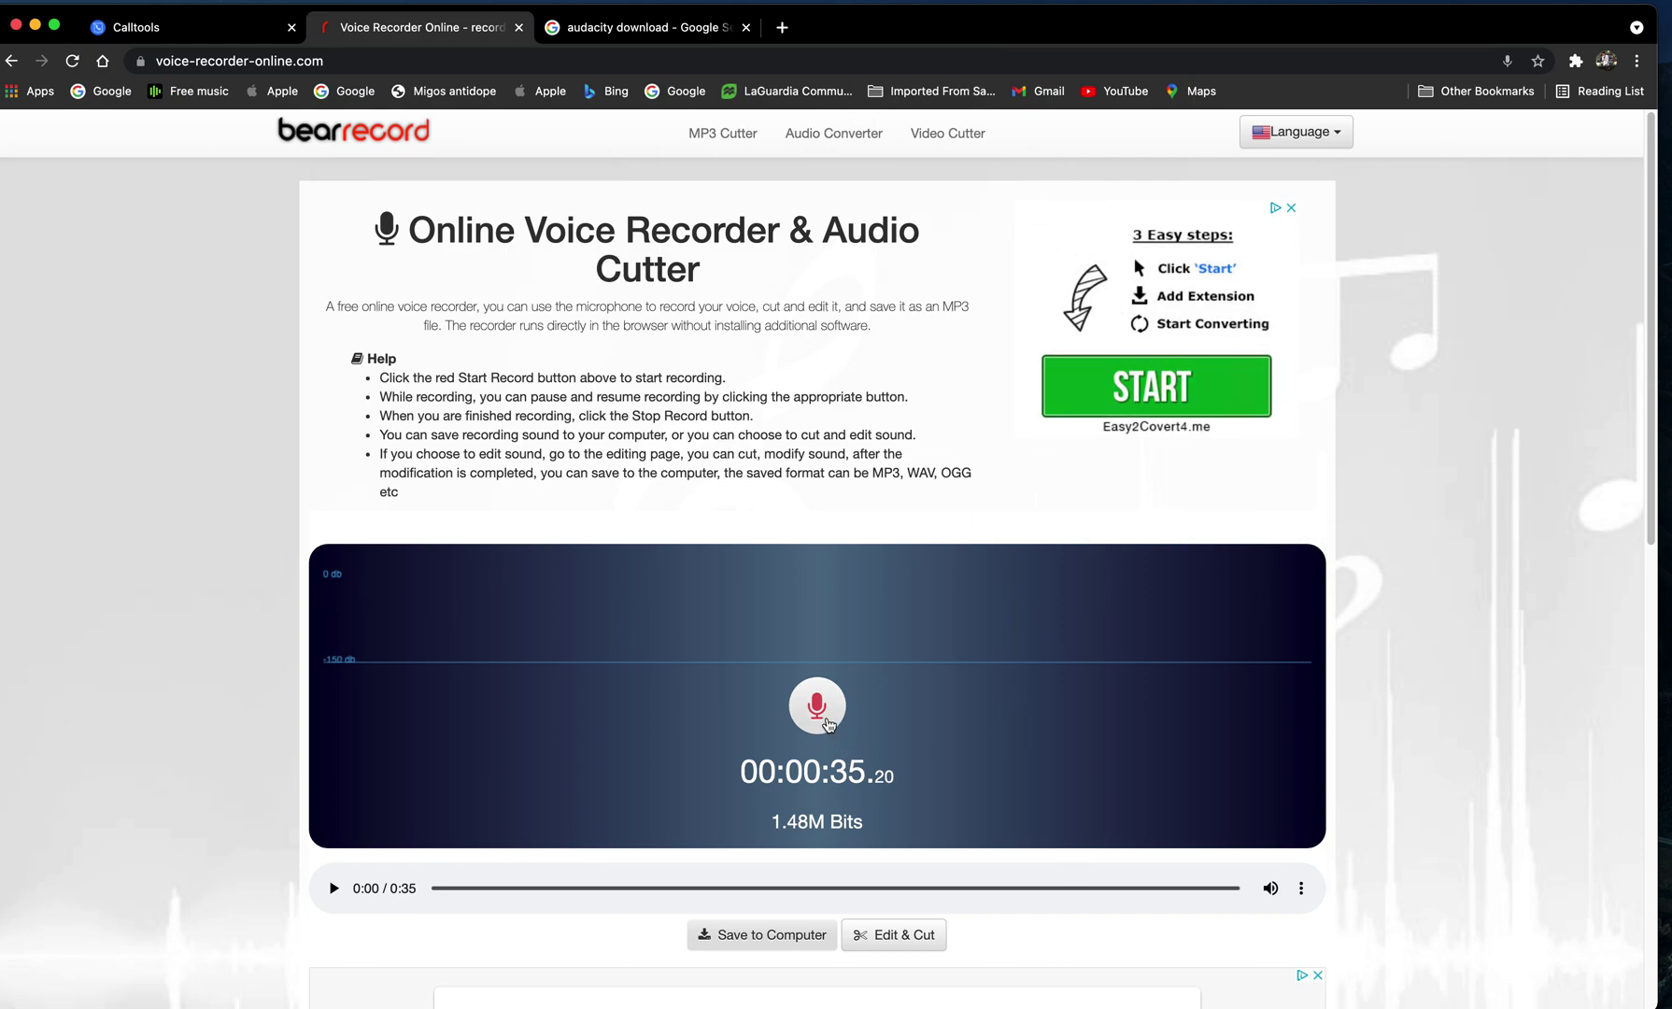
pyautogui.click(825, 719)
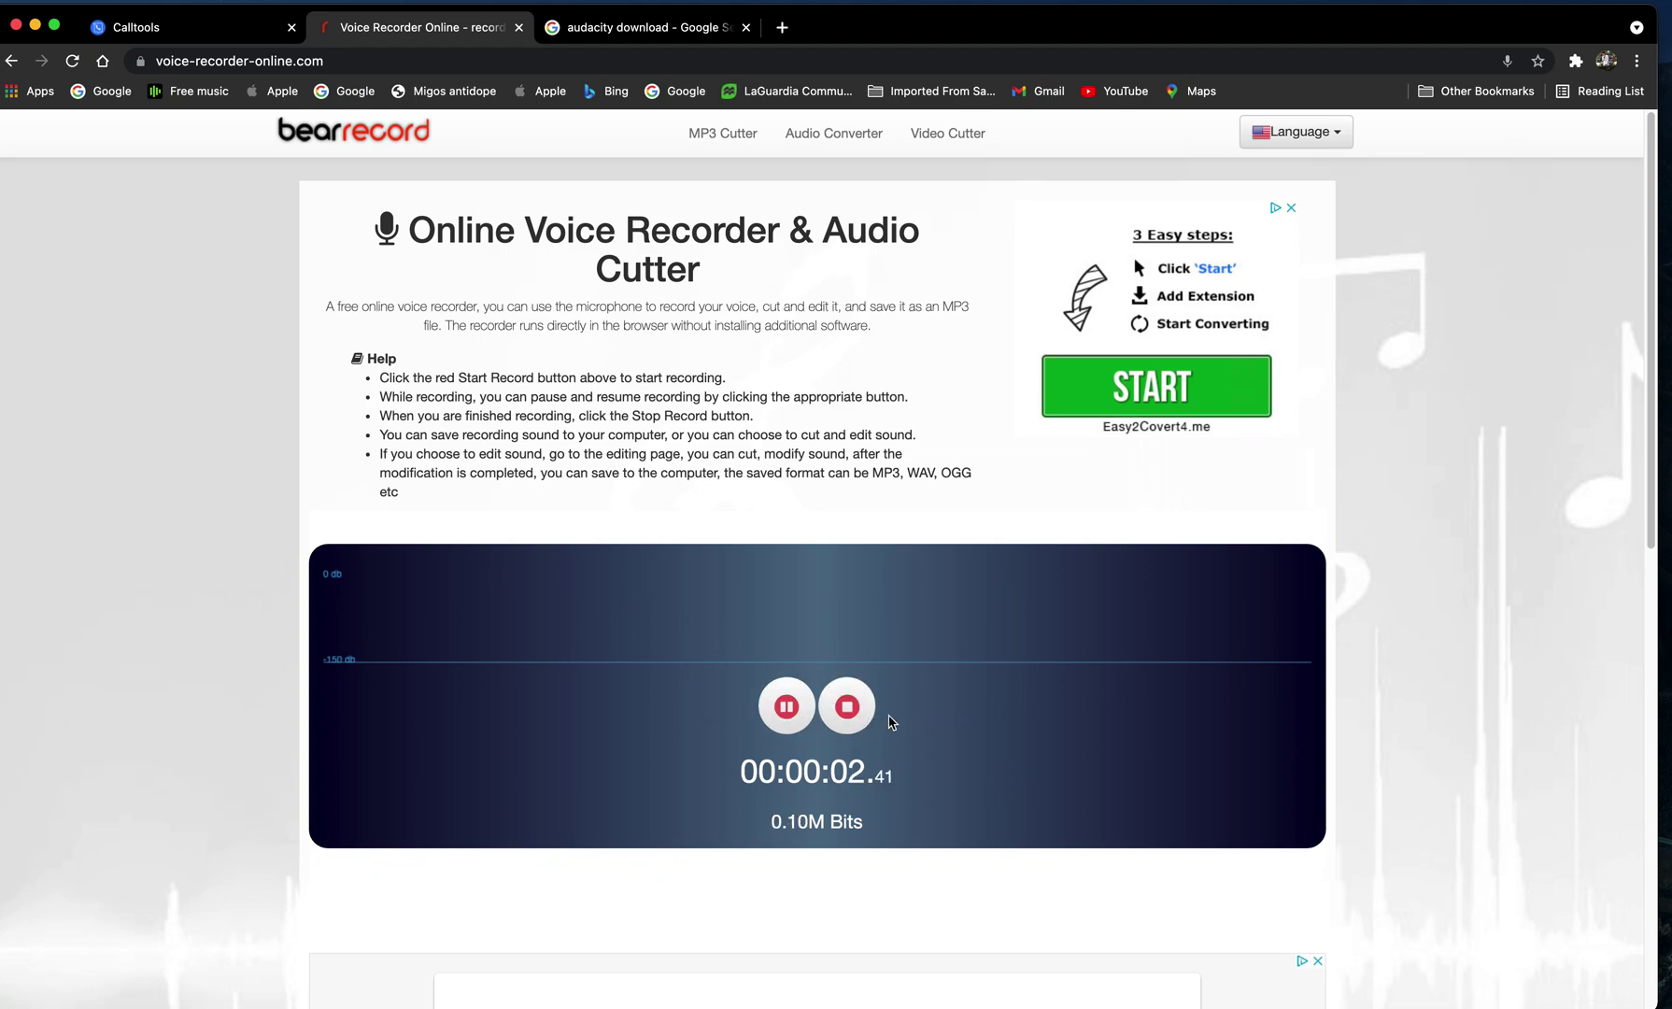
pyautogui.click(794, 720)
pyautogui.click(794, 720)
pyautogui.click(848, 721)
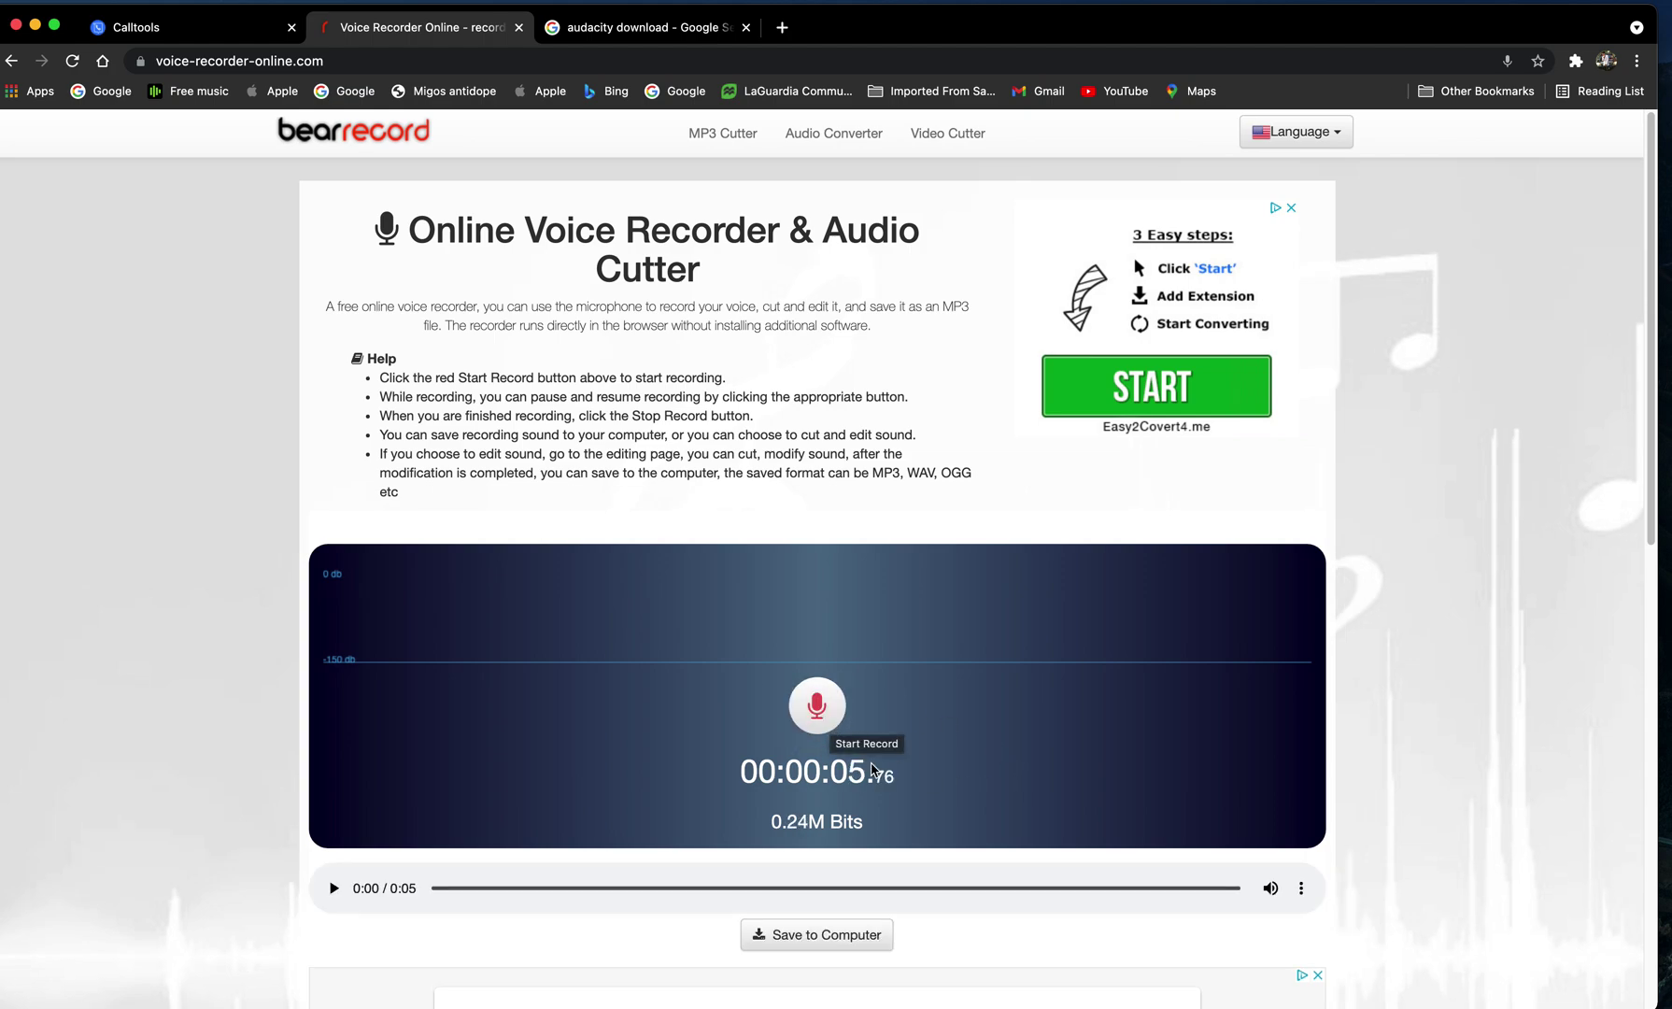
pyautogui.click(860, 934)
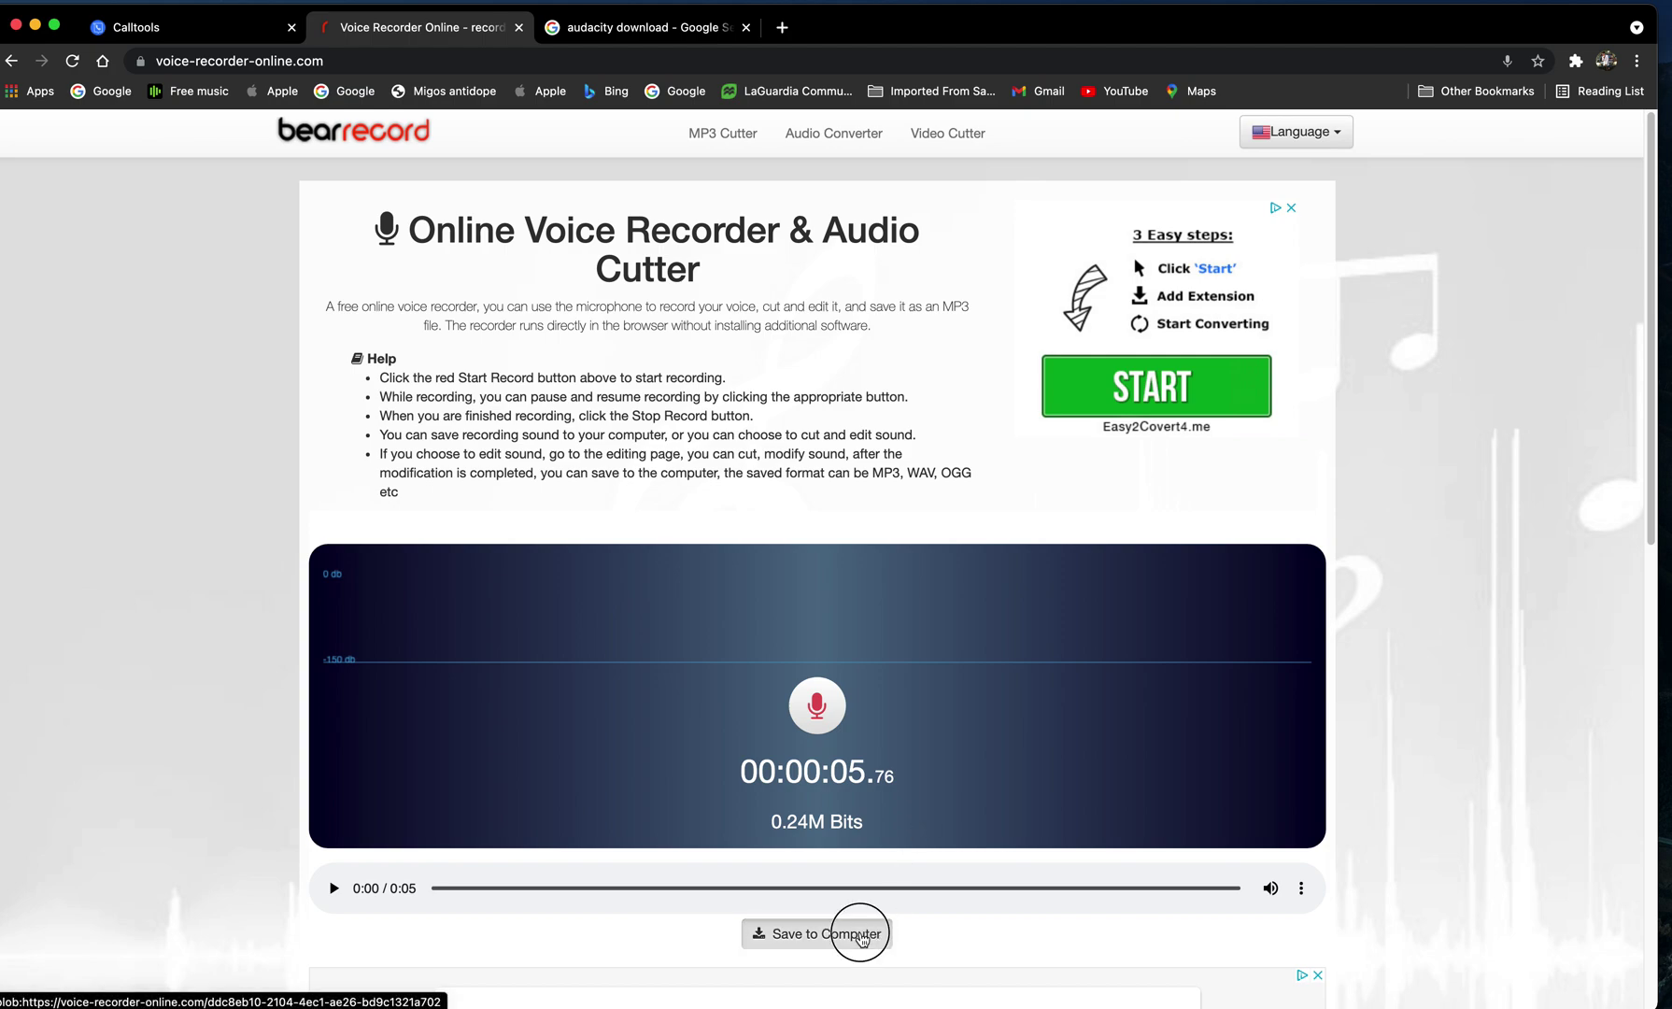
pyautogui.moveTo(37, 986); pyautogui.dragTo(132, 970)
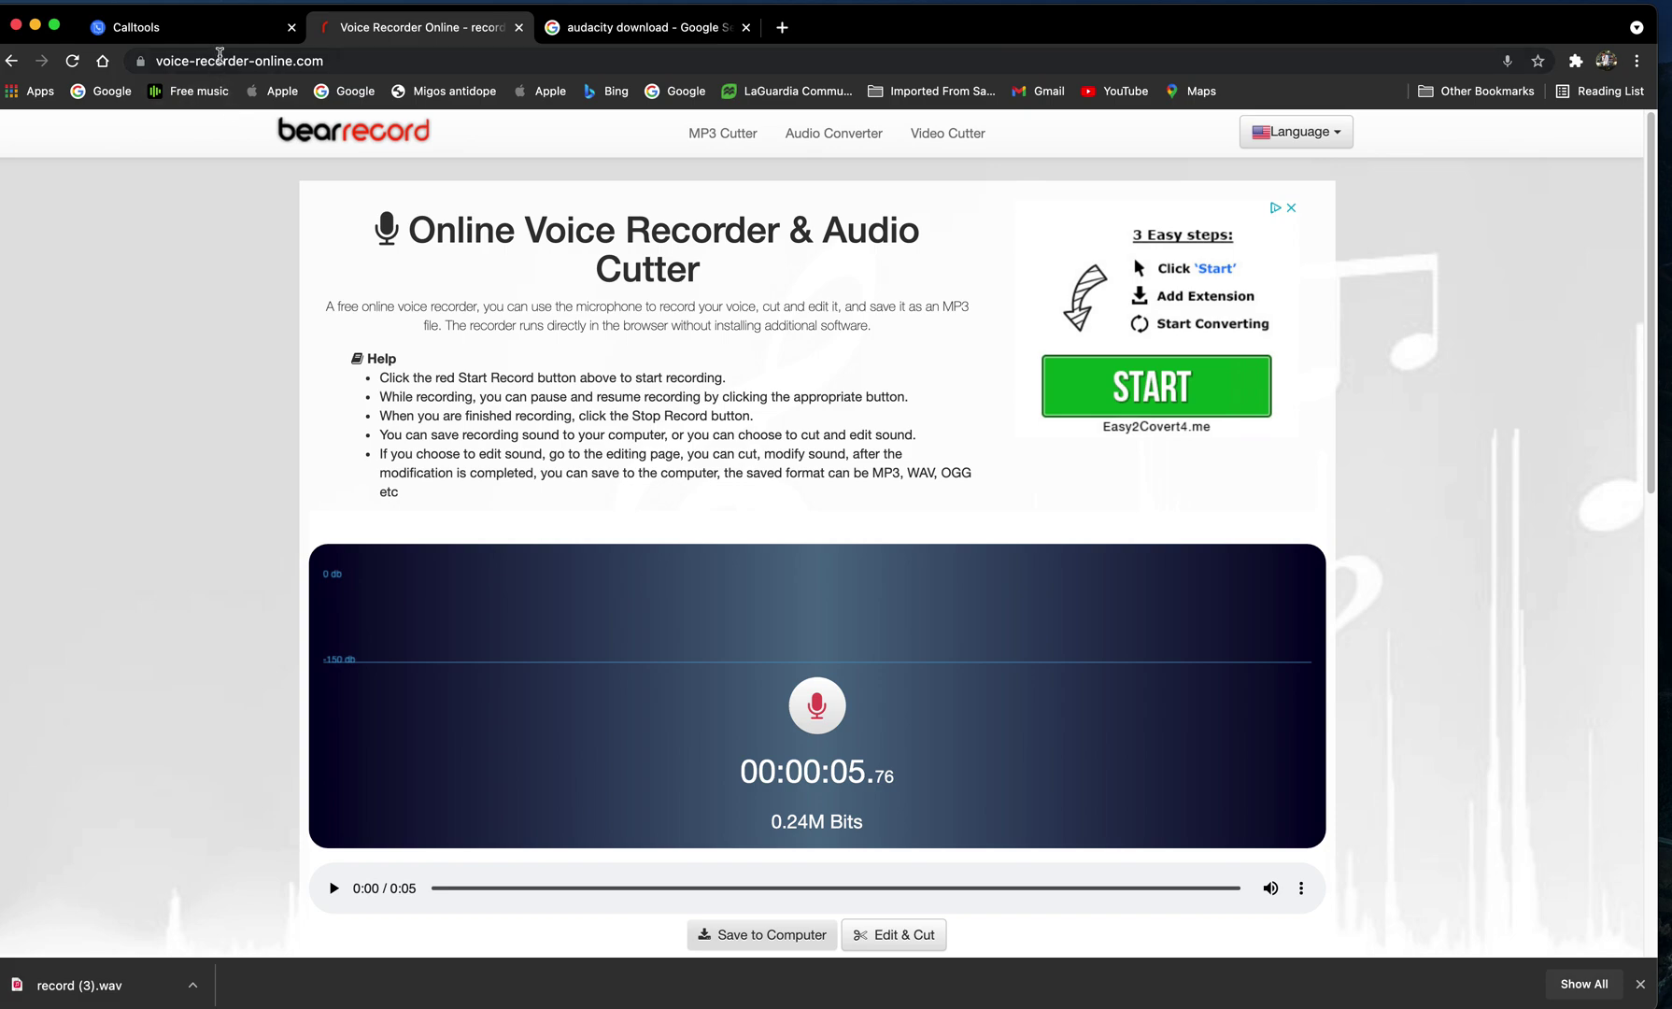
# - Return to Calltools, try to add record (3).wav to the audio file upload, and dismiss the upload dialog
pyautogui.click(223, 28)
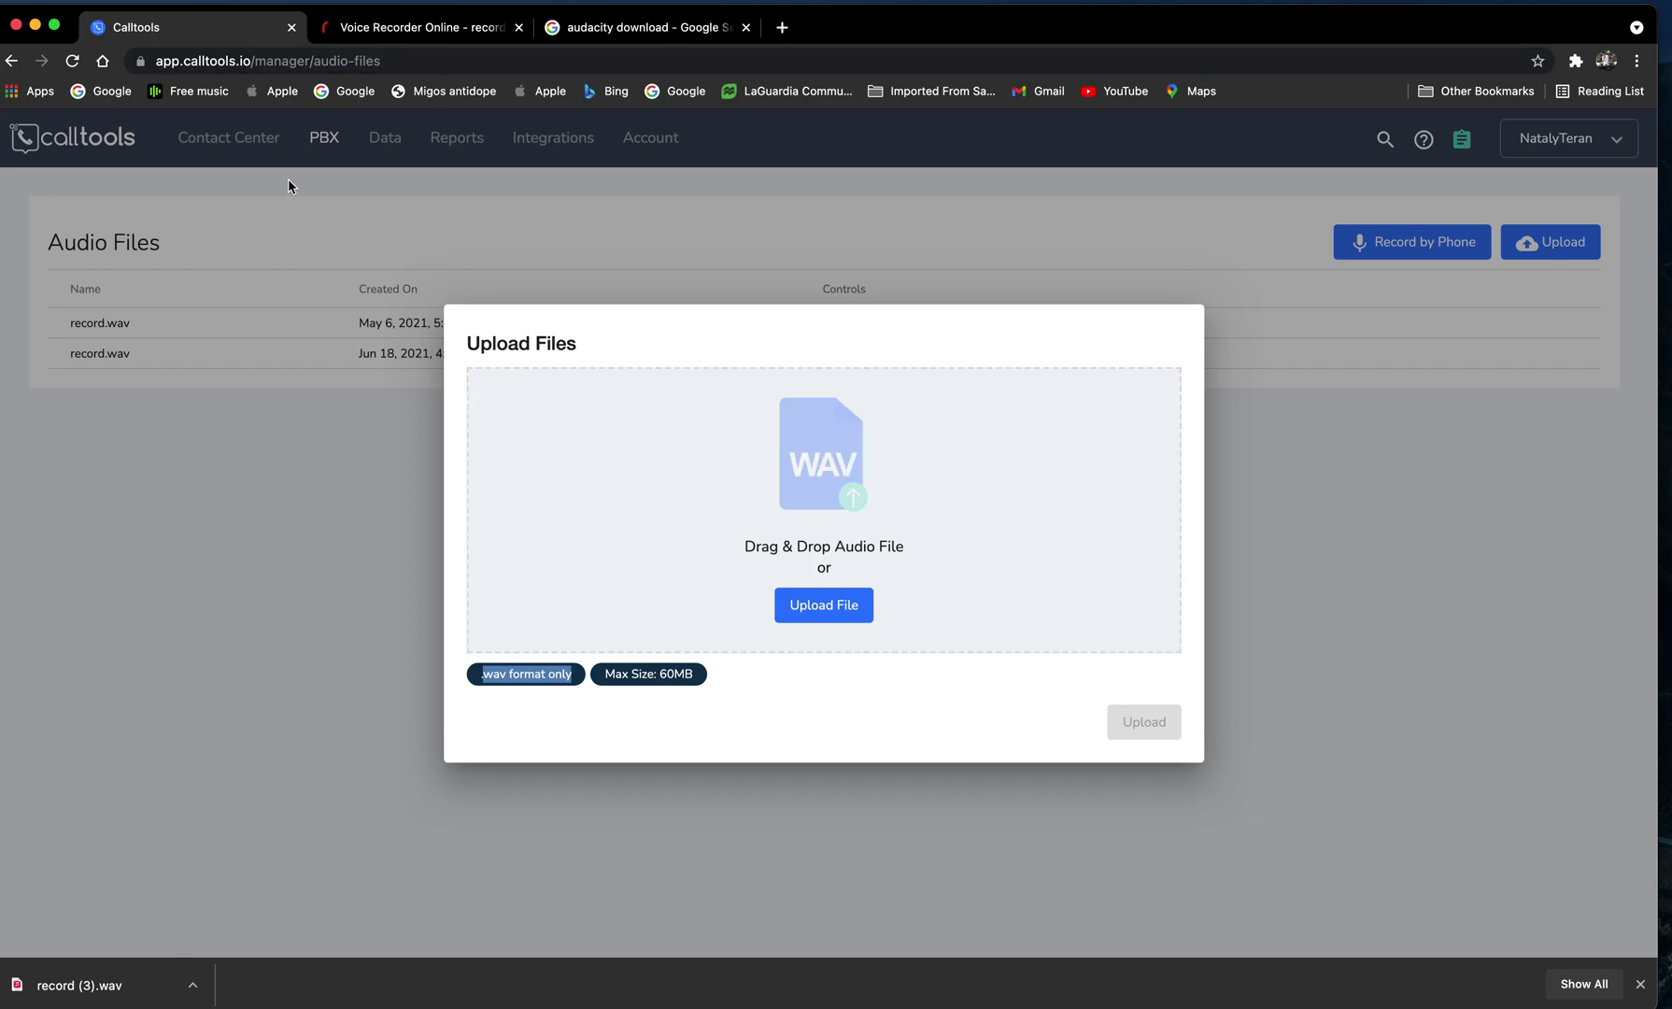
pyautogui.click(351, 24)
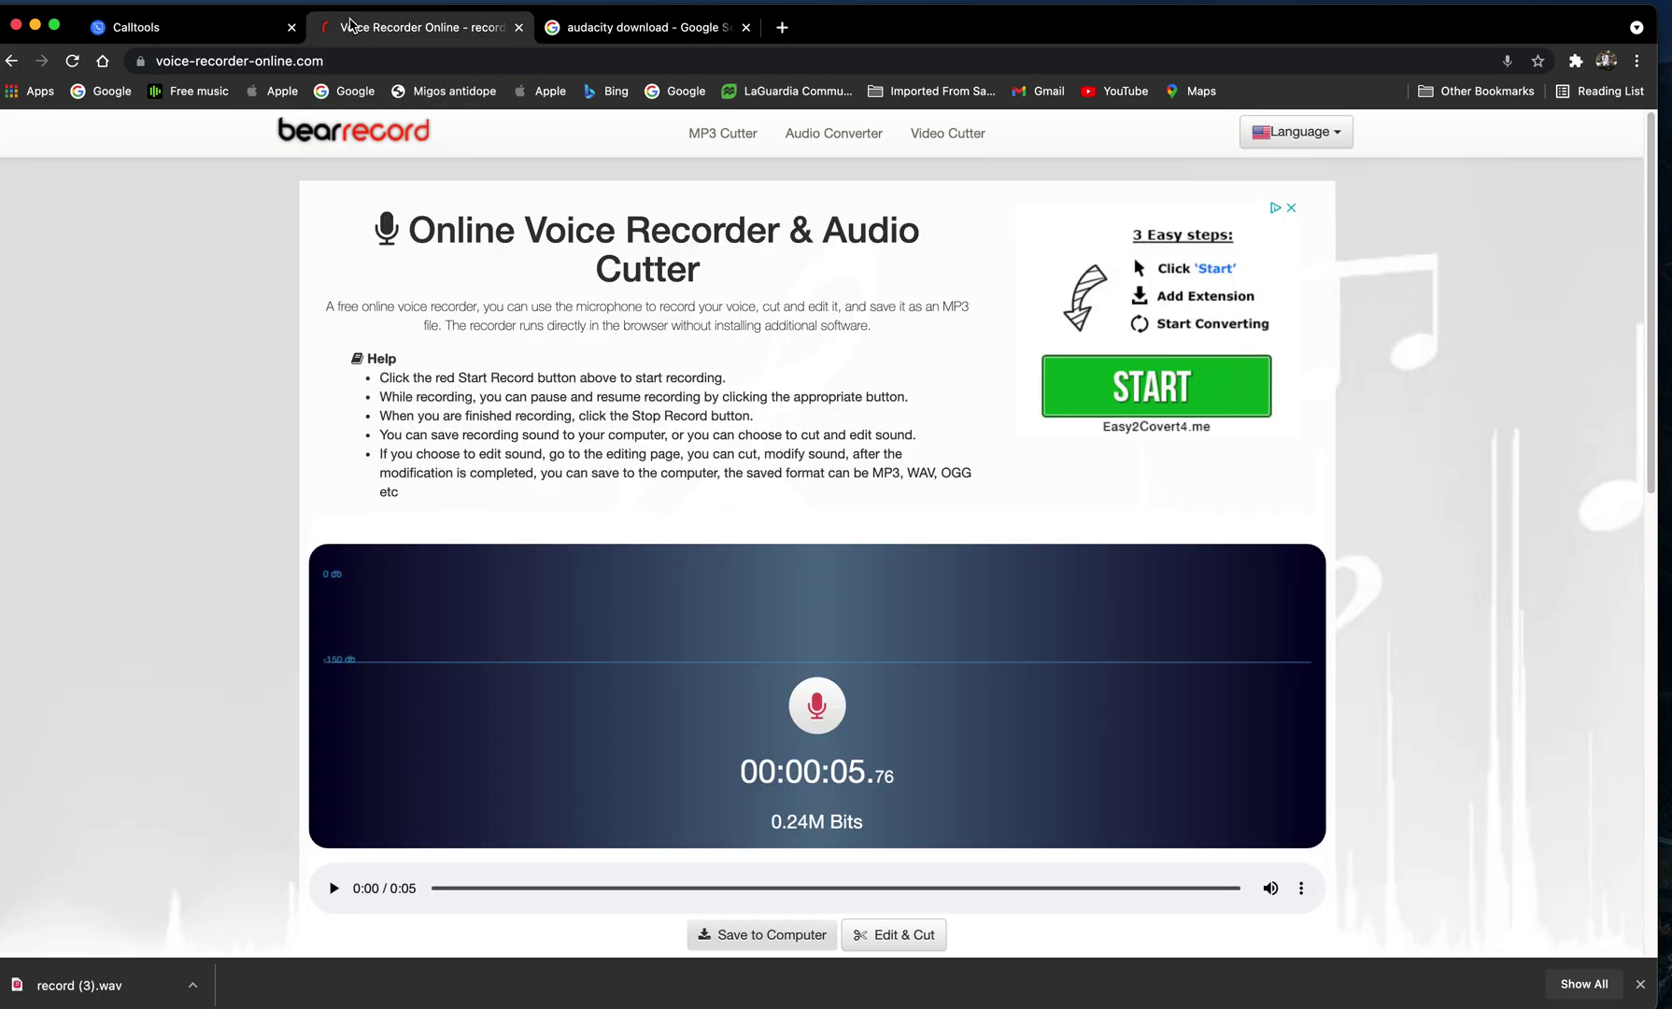
pyautogui.click(222, 35)
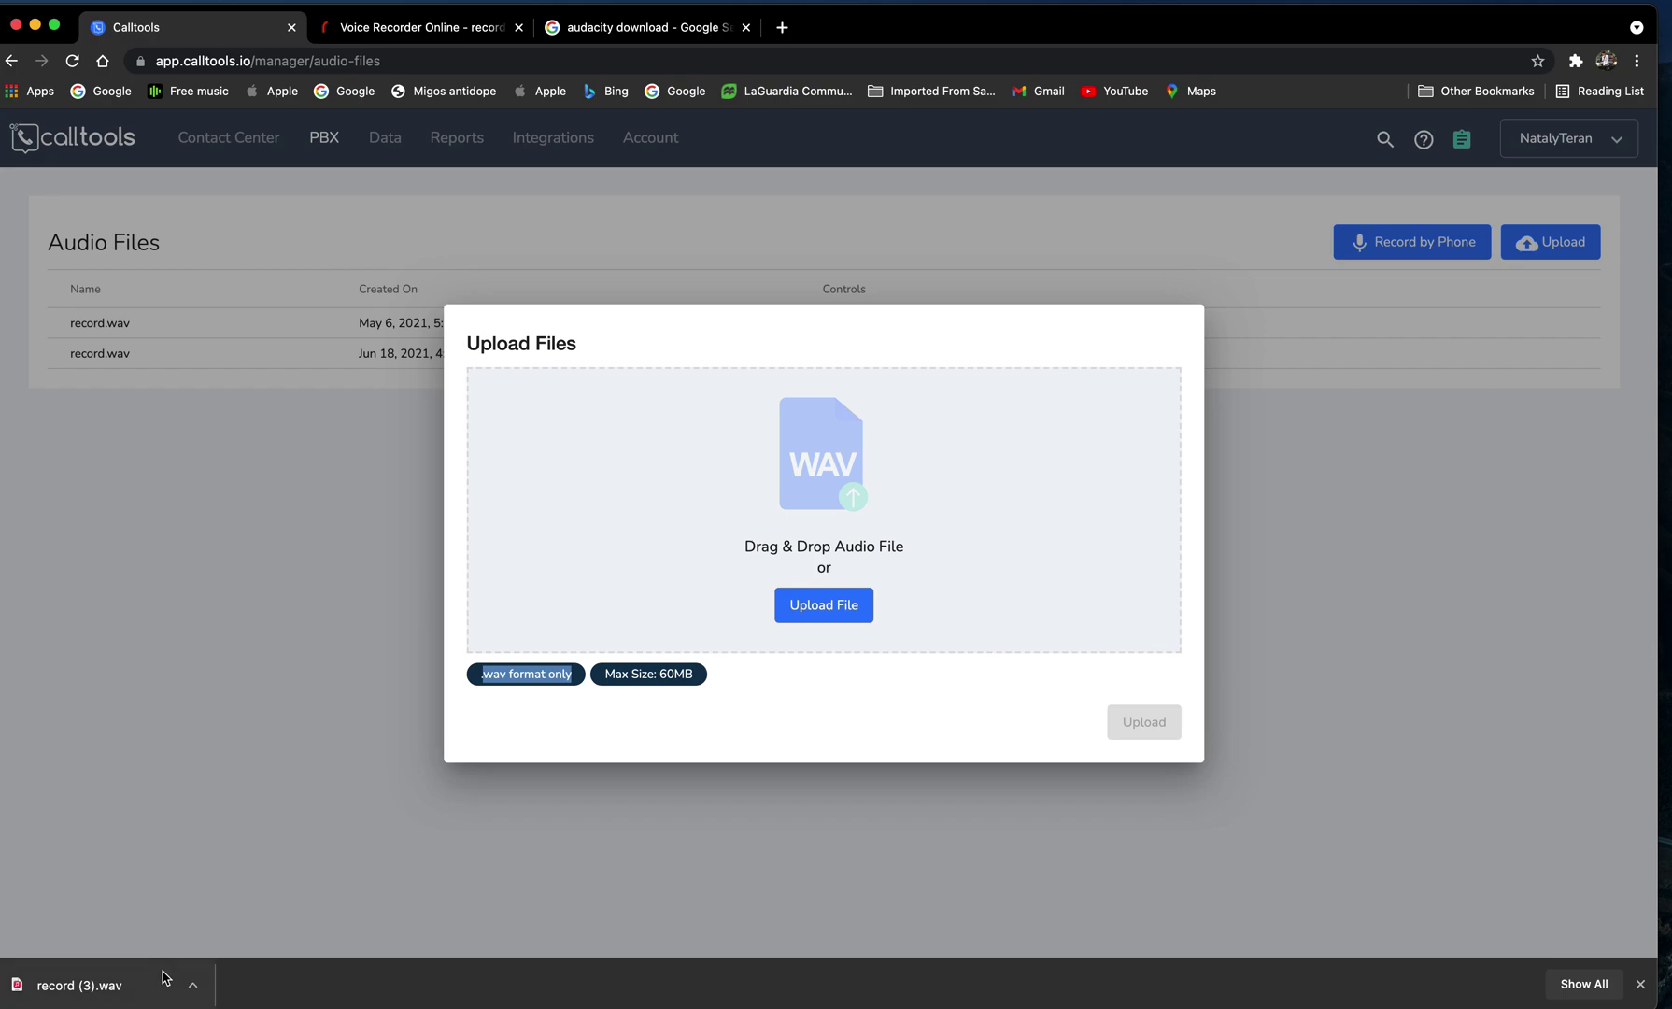
pyautogui.moveTo(186, 980); pyautogui.dragTo(827, 514)
pyautogui.click(1408, 523)
pyautogui.moveTo(287, 305); pyautogui.dragTo(993, 322)
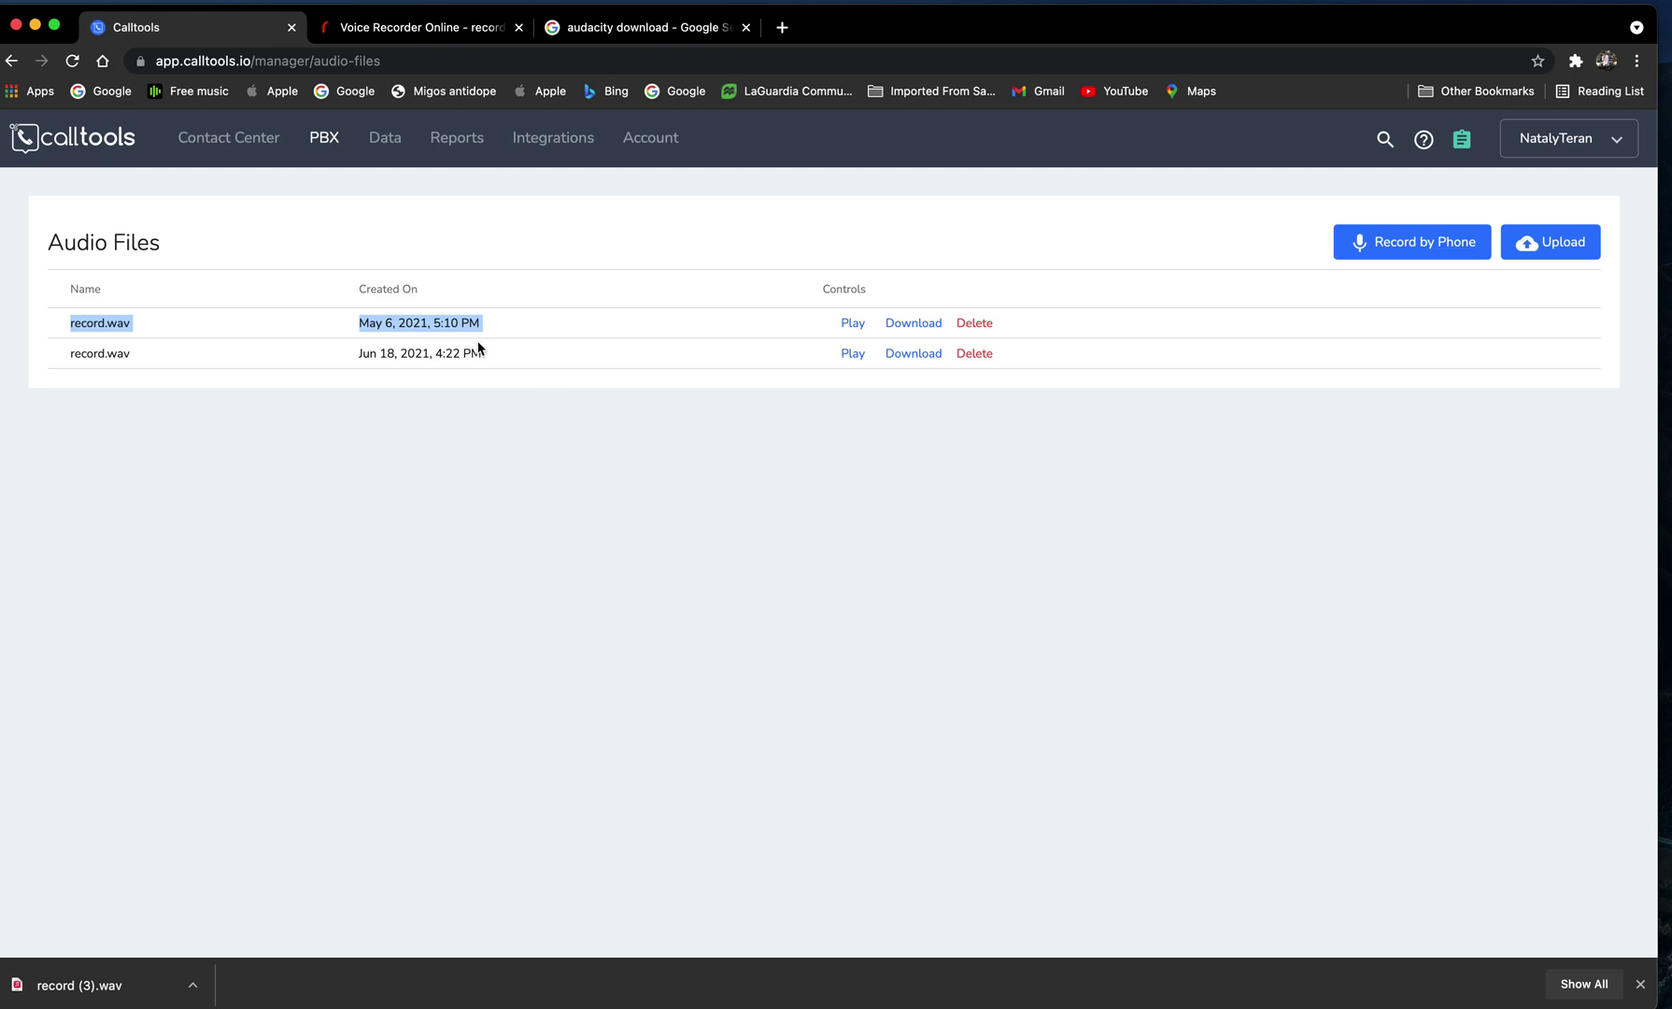
# - Open the PBX announcements list
pyautogui.moveTo(330, 149)
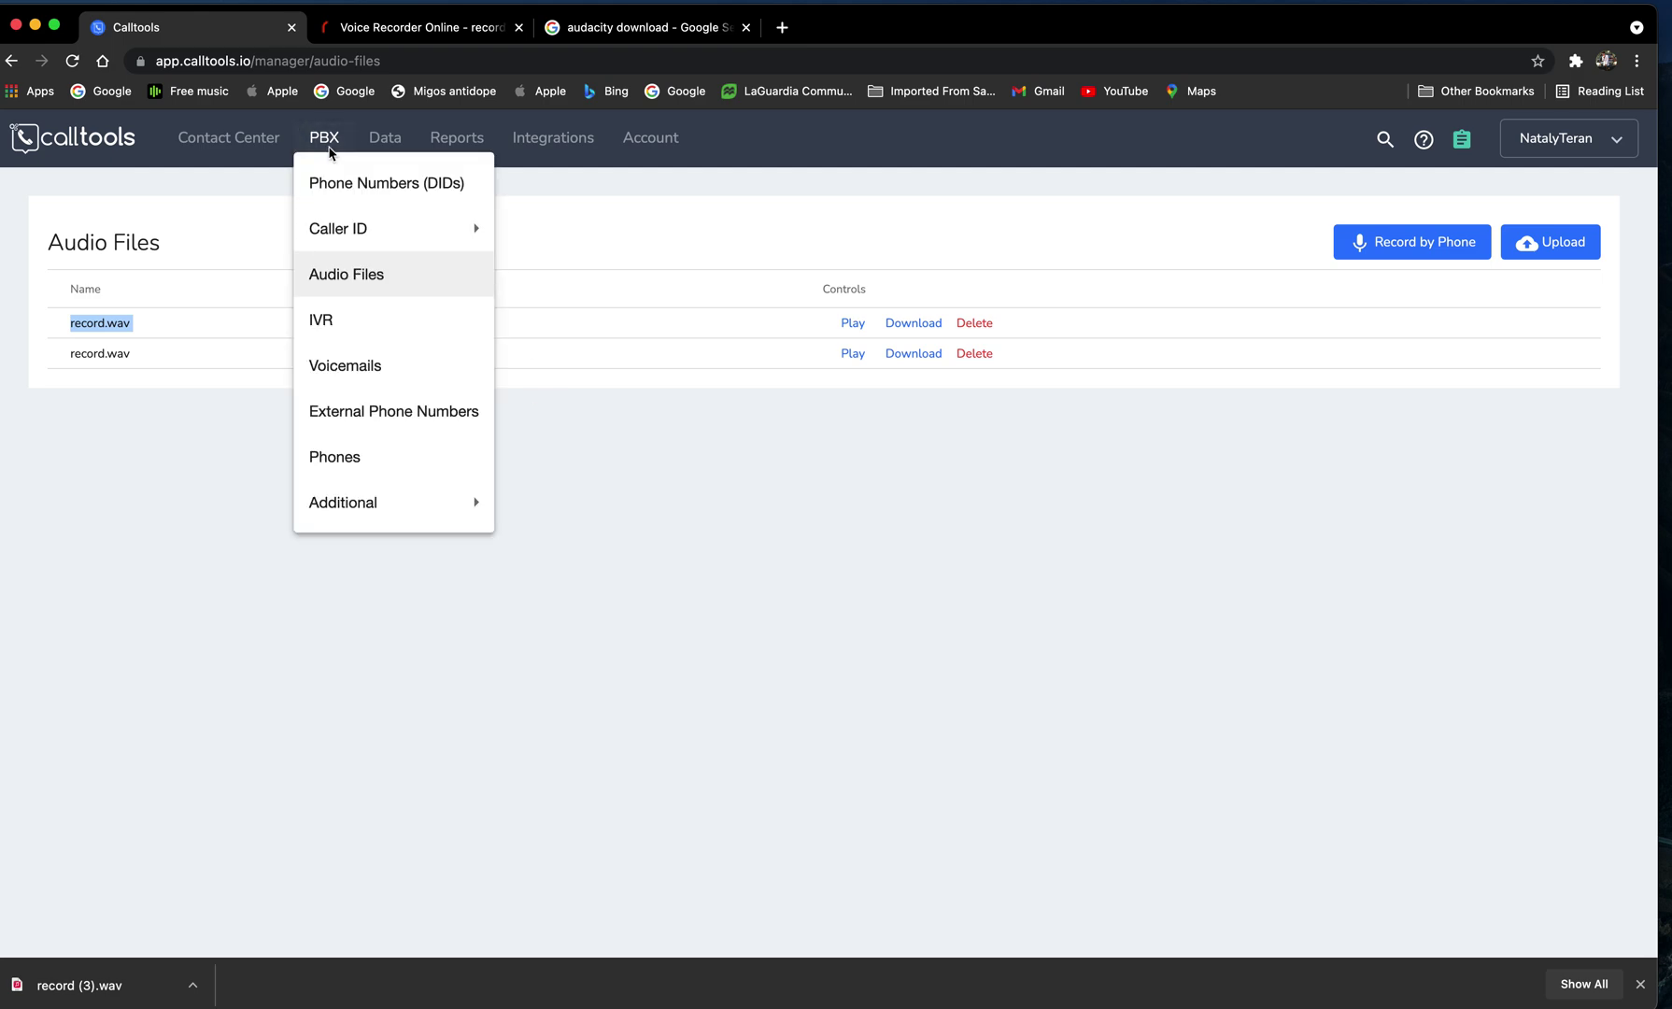
pyautogui.moveTo(425, 493)
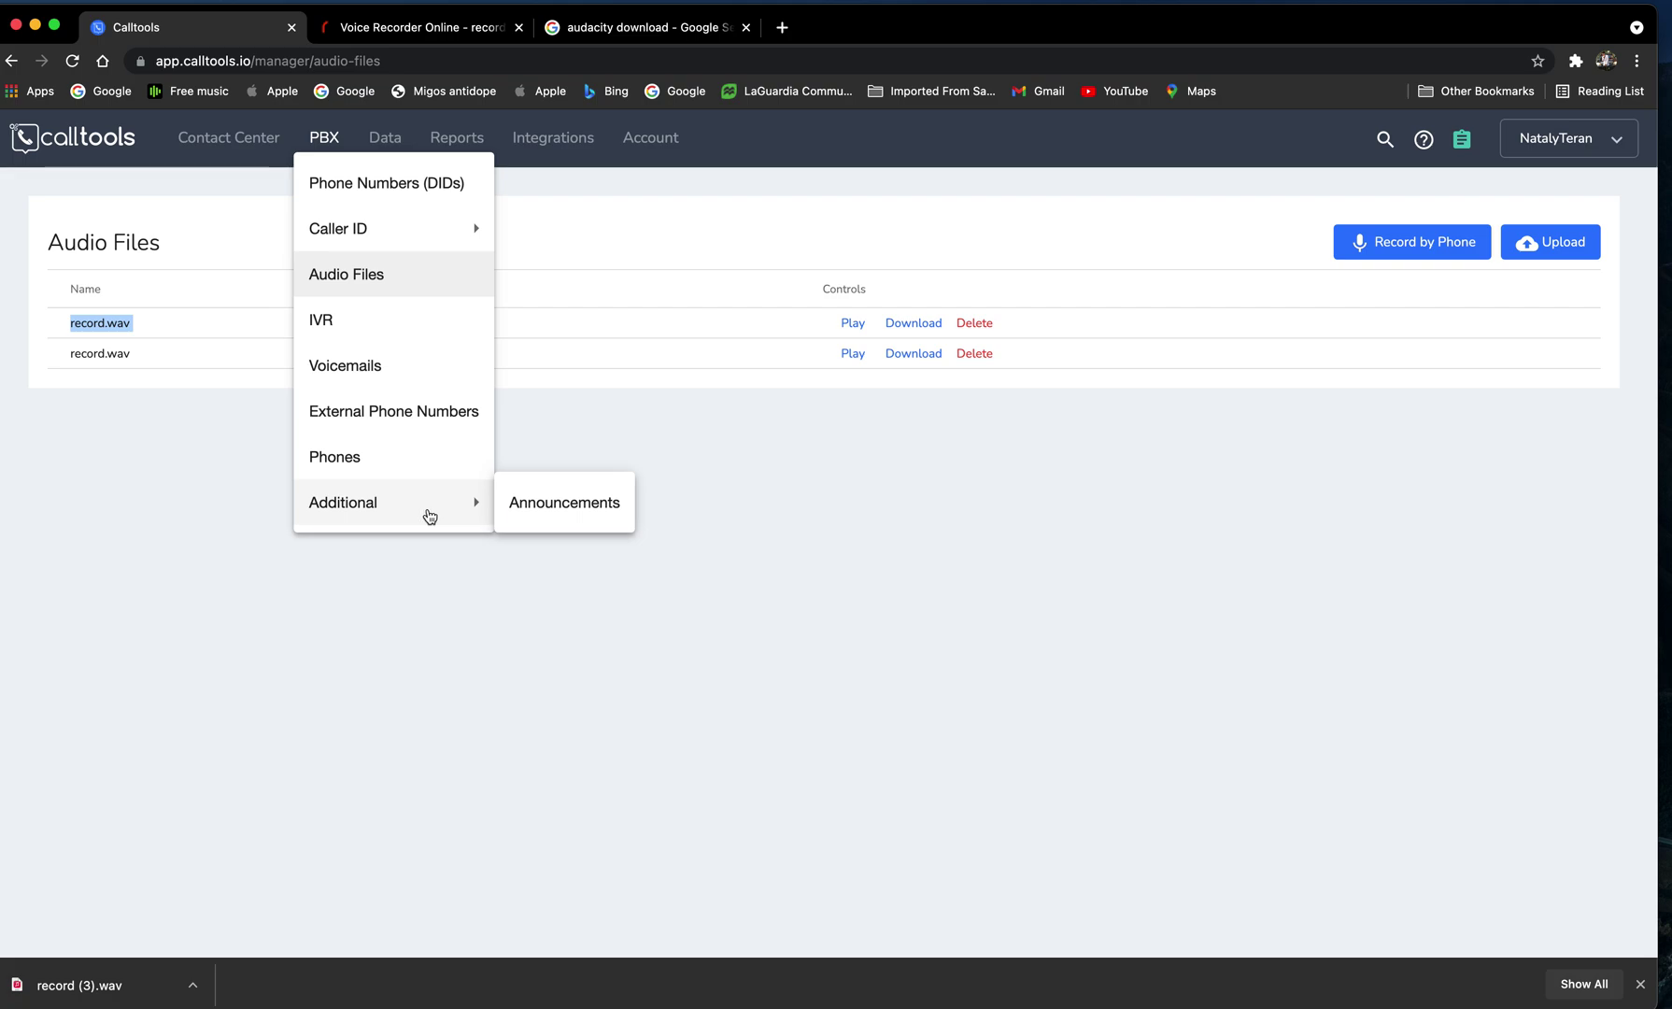
pyautogui.click(594, 510)
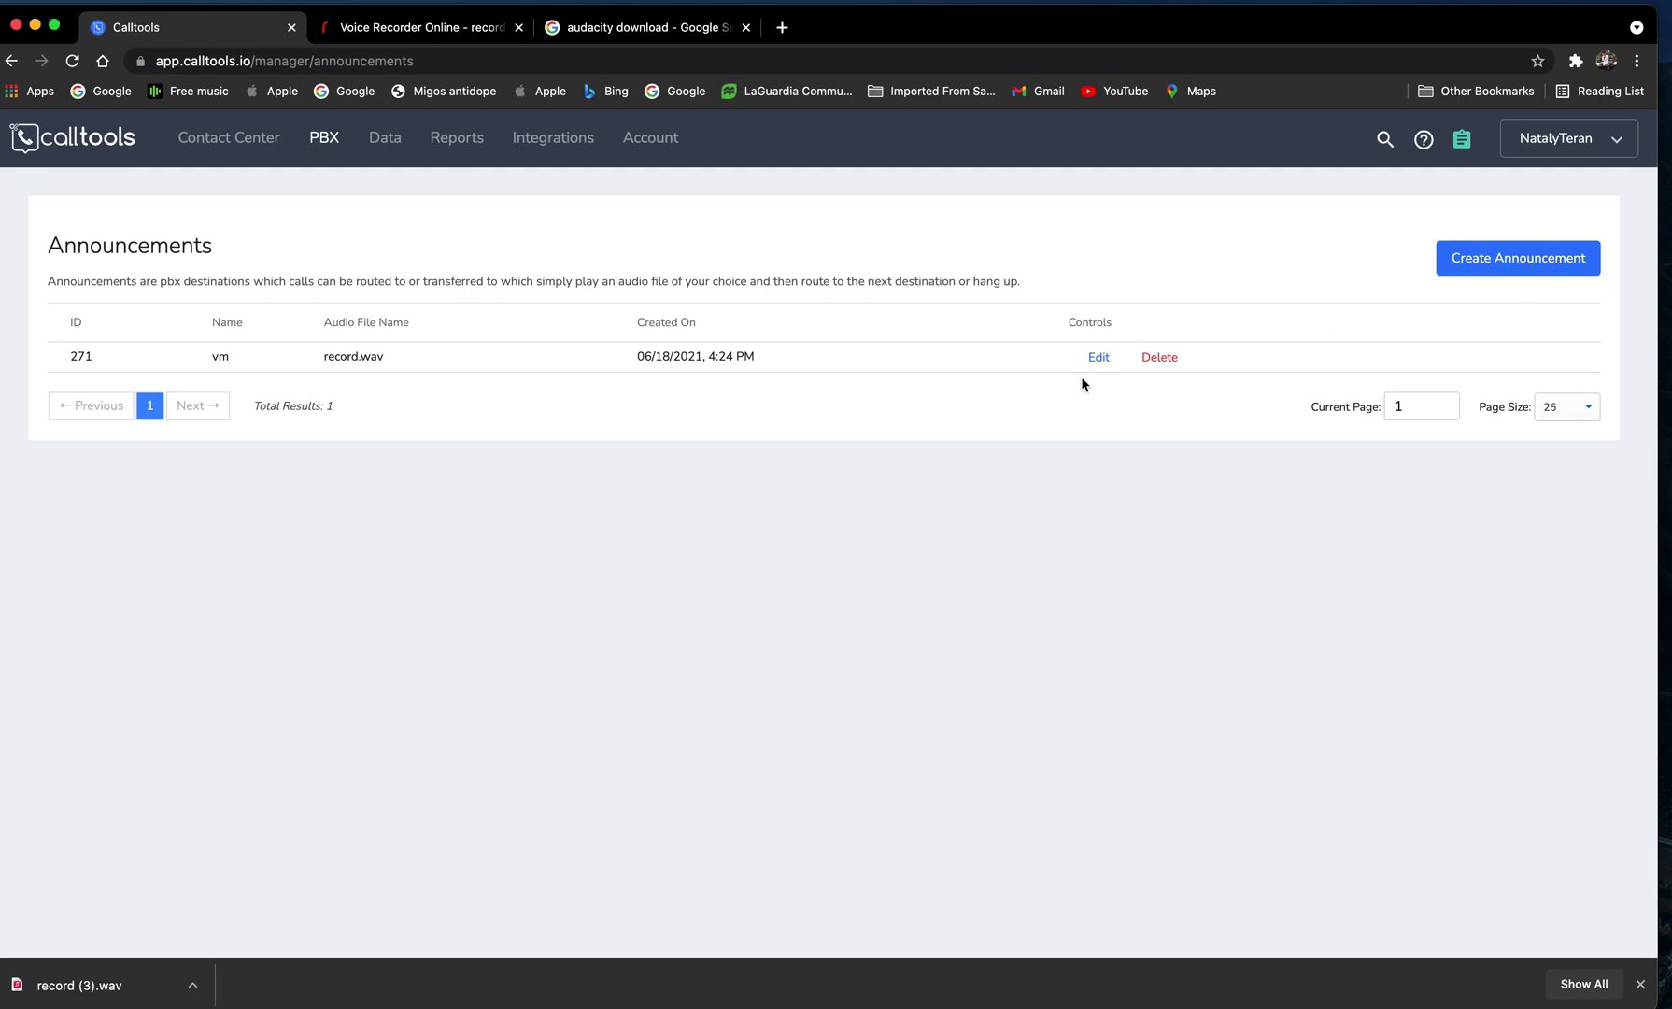
# - Fill in a new announcement named VM with extension 102 and discard it without saving
pyautogui.click(1464, 262)
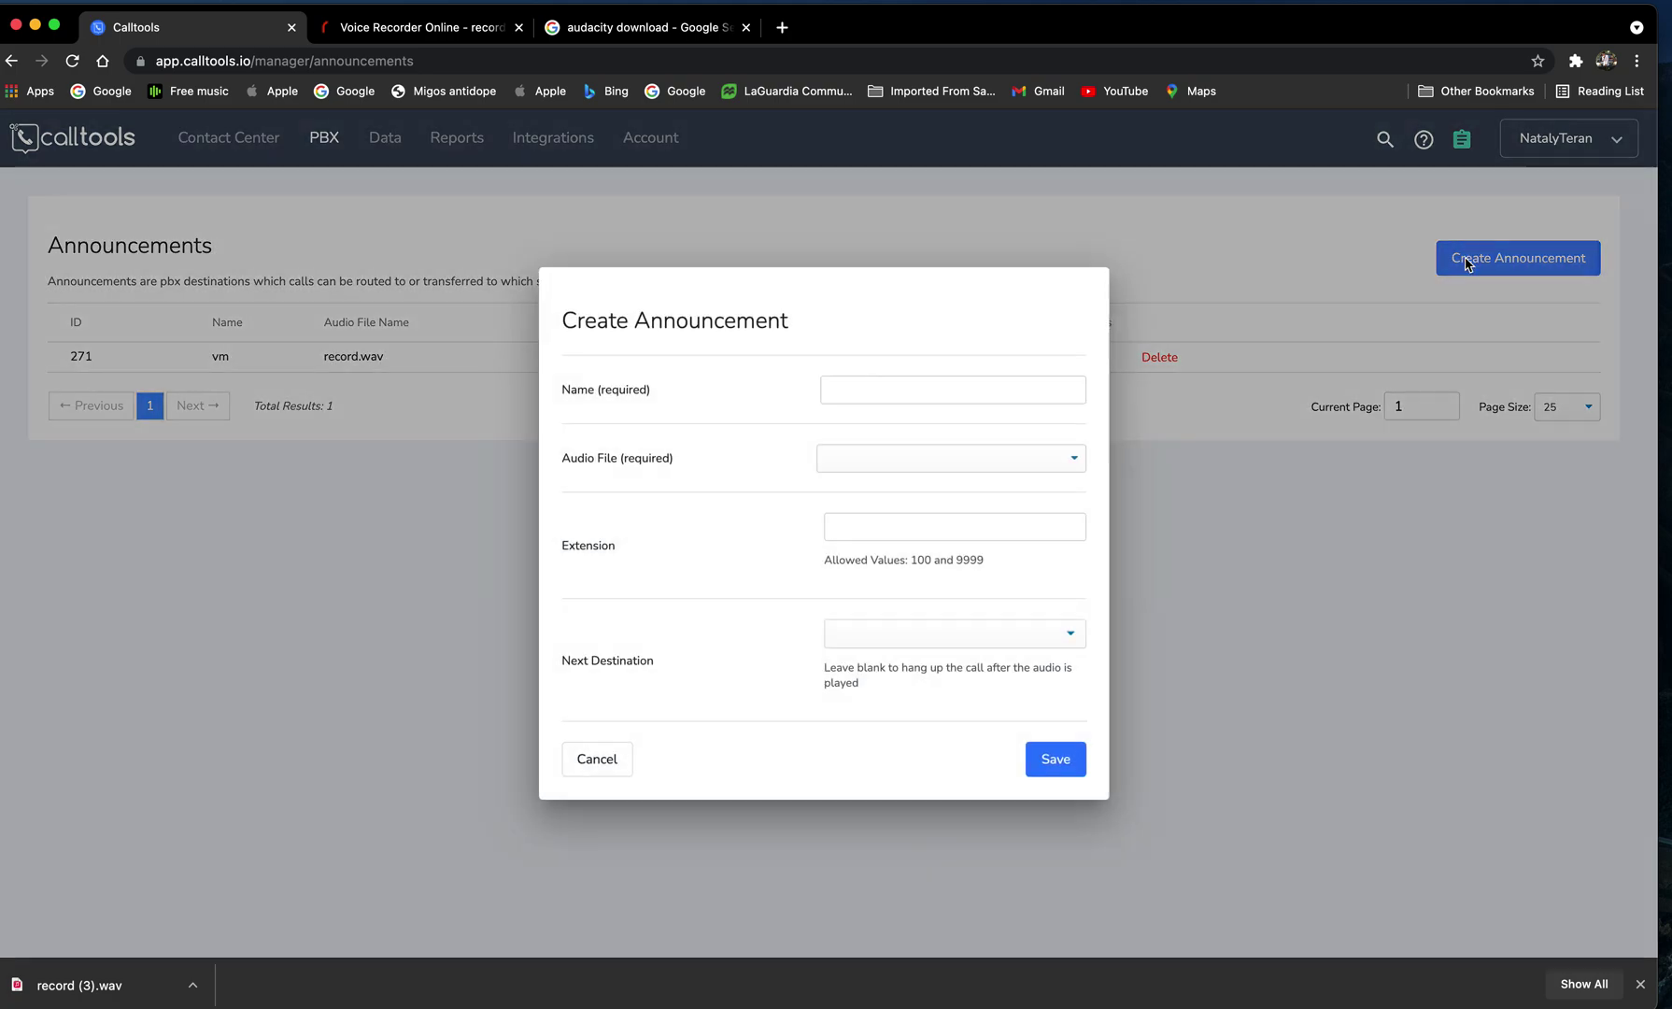
pyautogui.click(1002, 396)
pyautogui.write('VM')
pyautogui.click(1000, 456)
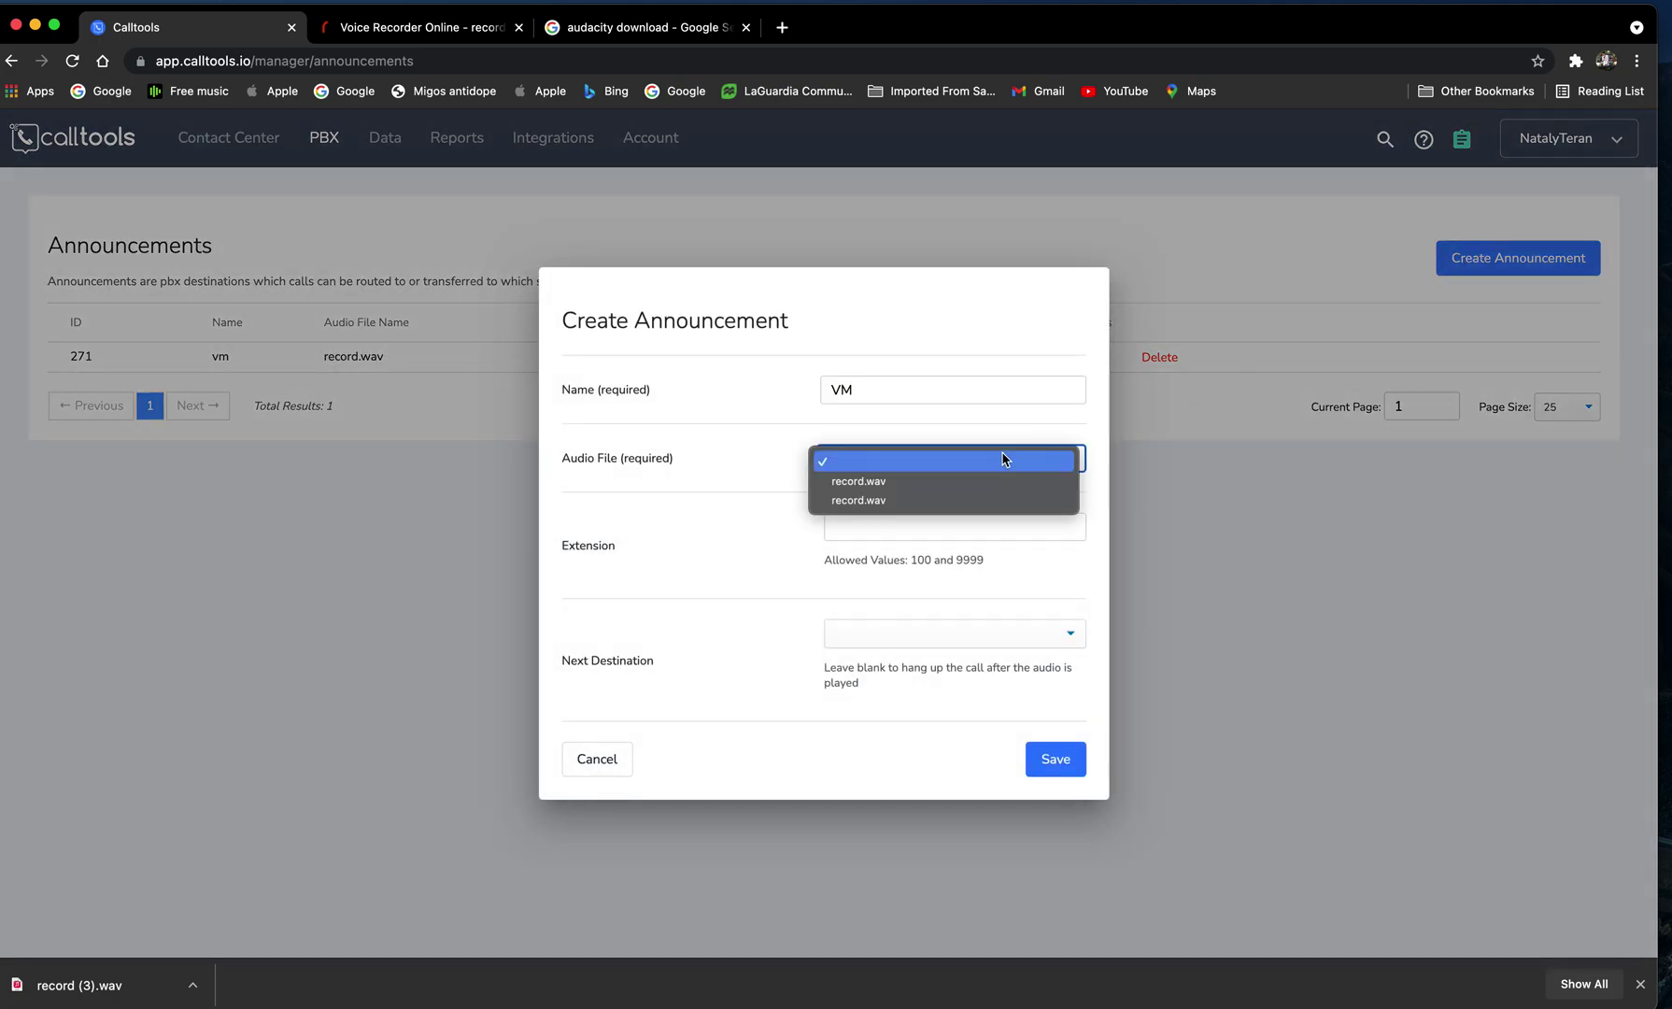
pyautogui.click(742, 530)
pyautogui.click(893, 528)
pyautogui.write('10')
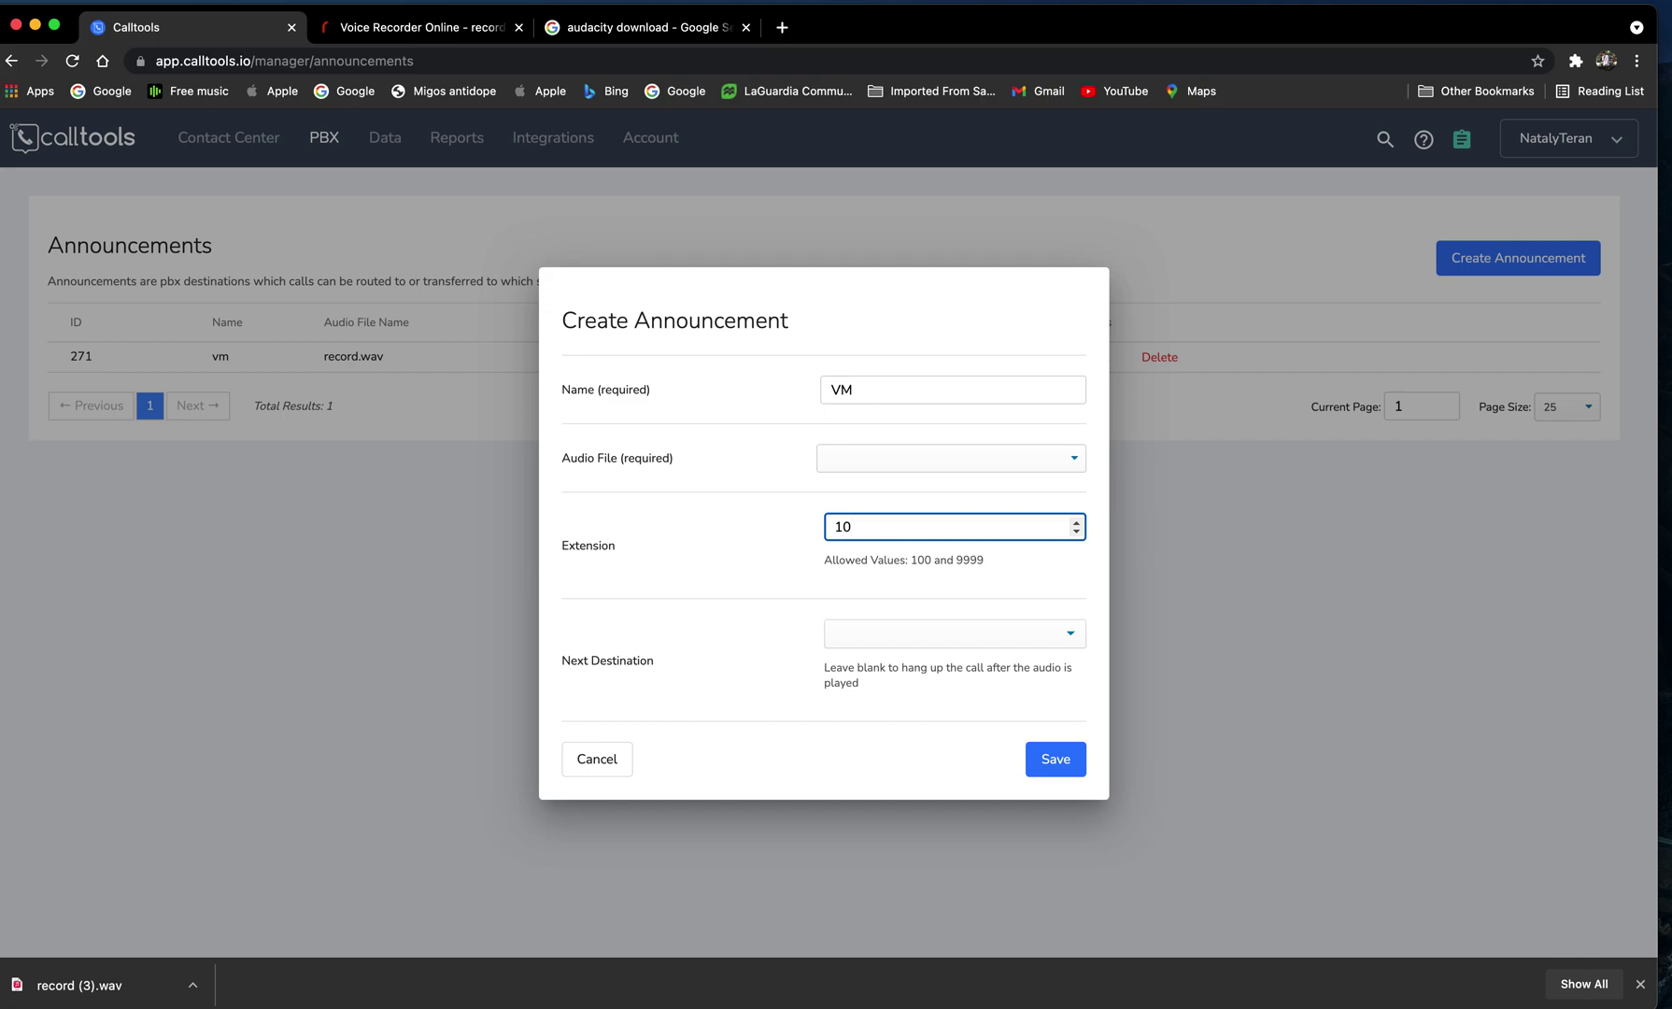
pyautogui.write('2')
pyautogui.click(773, 624)
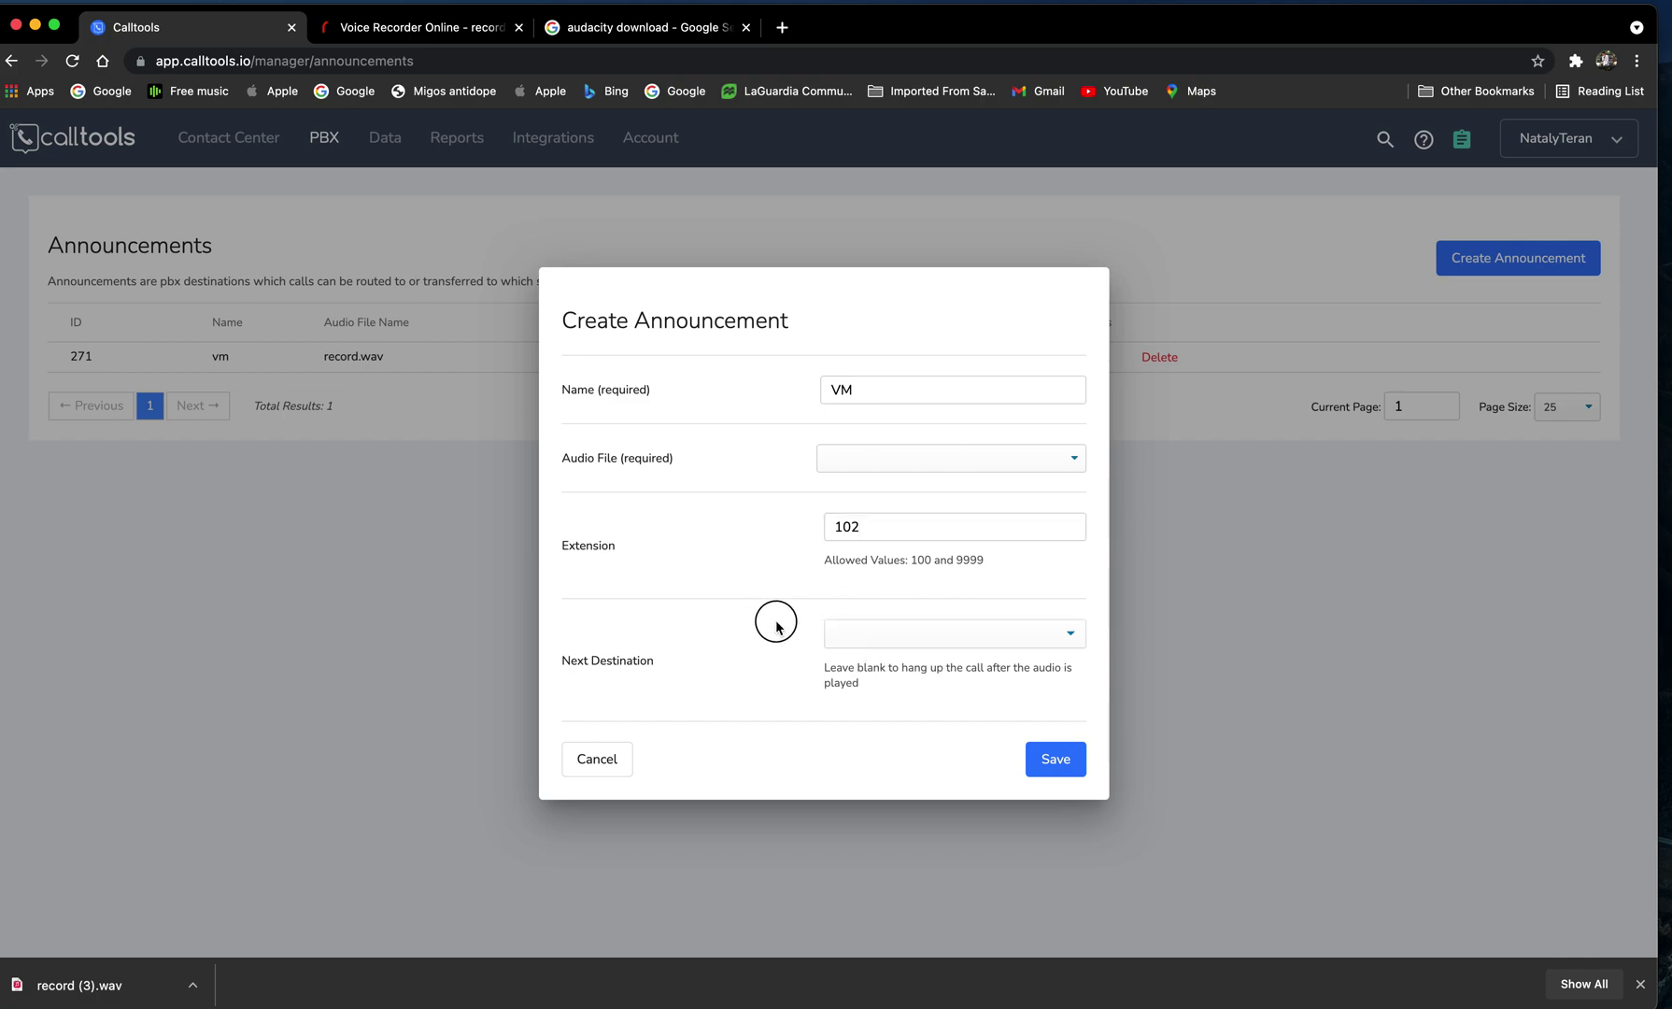
pyautogui.click(1263, 680)
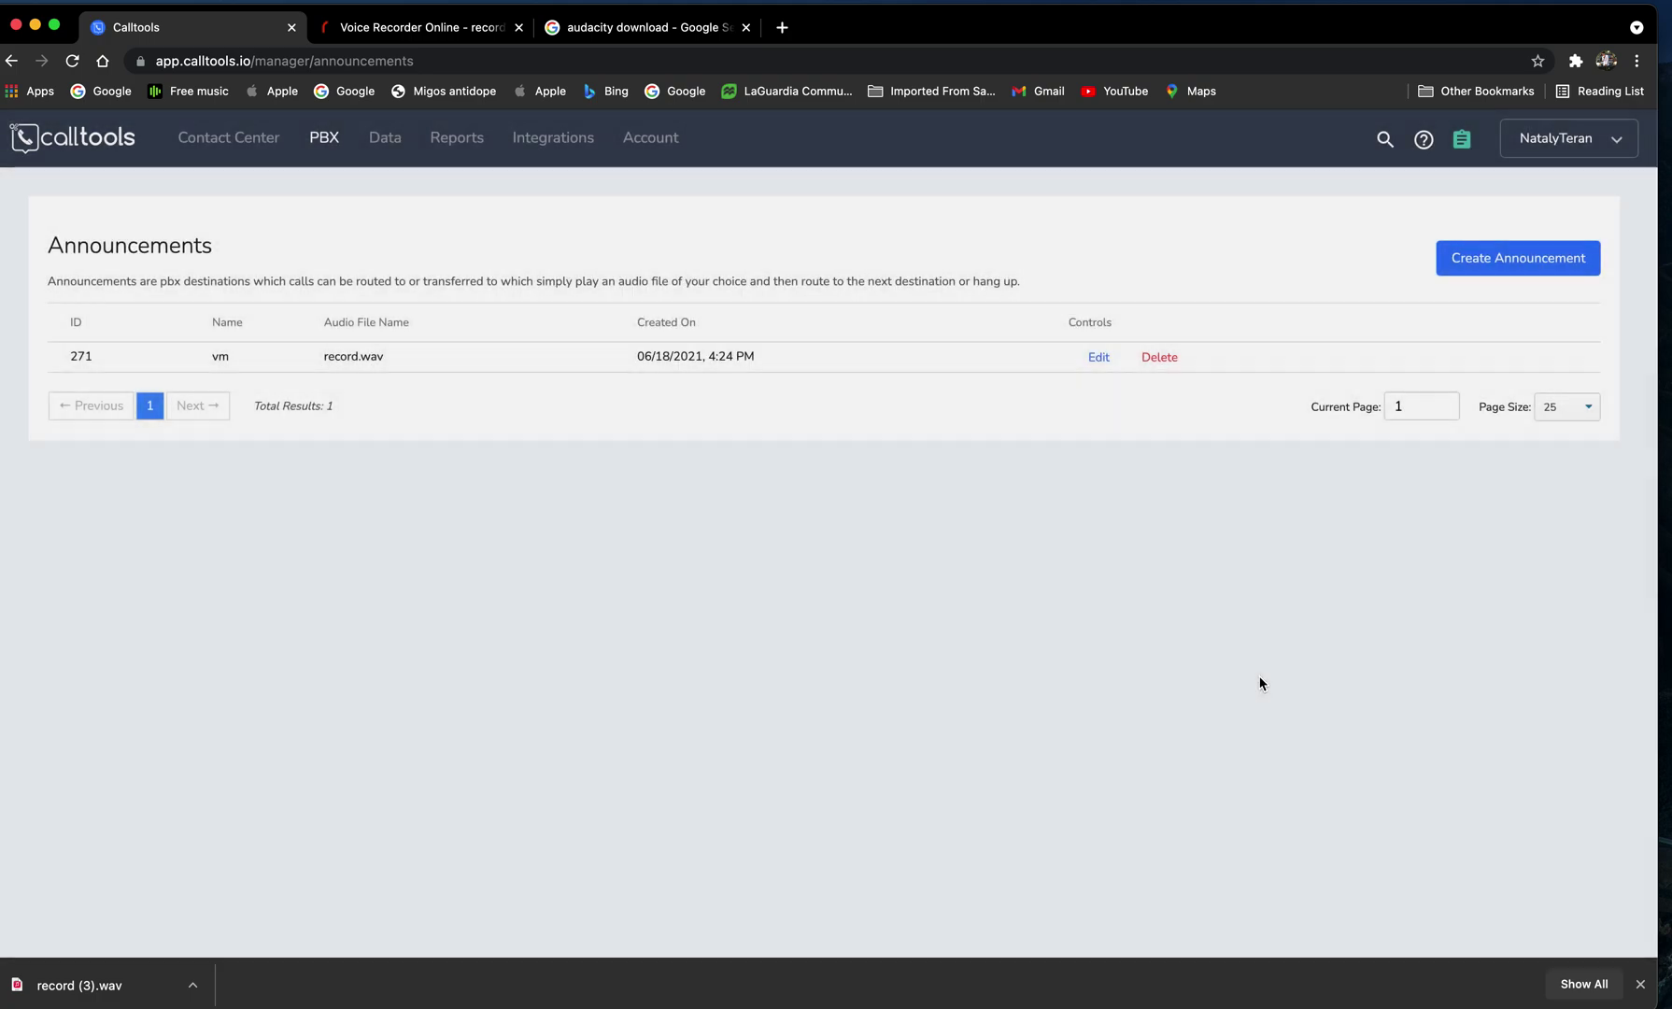
# - Review the settings of the existing vm announcement and close it without changes
pyautogui.click(1101, 356)
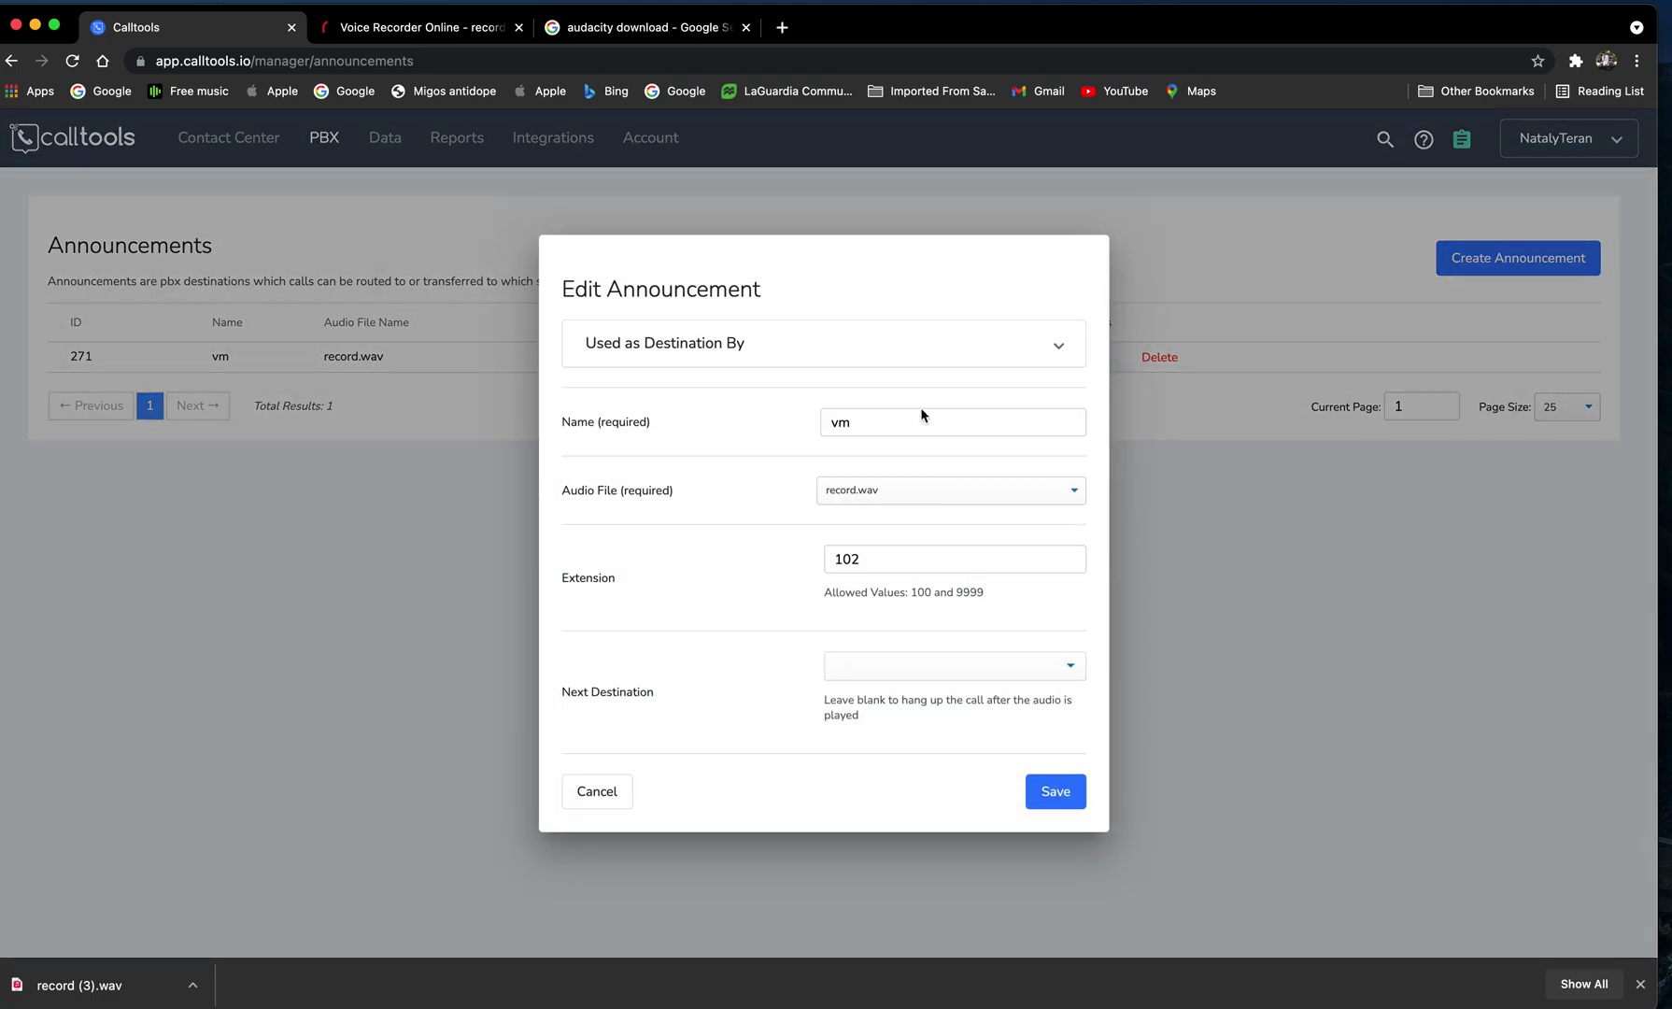
pyautogui.click(597, 792)
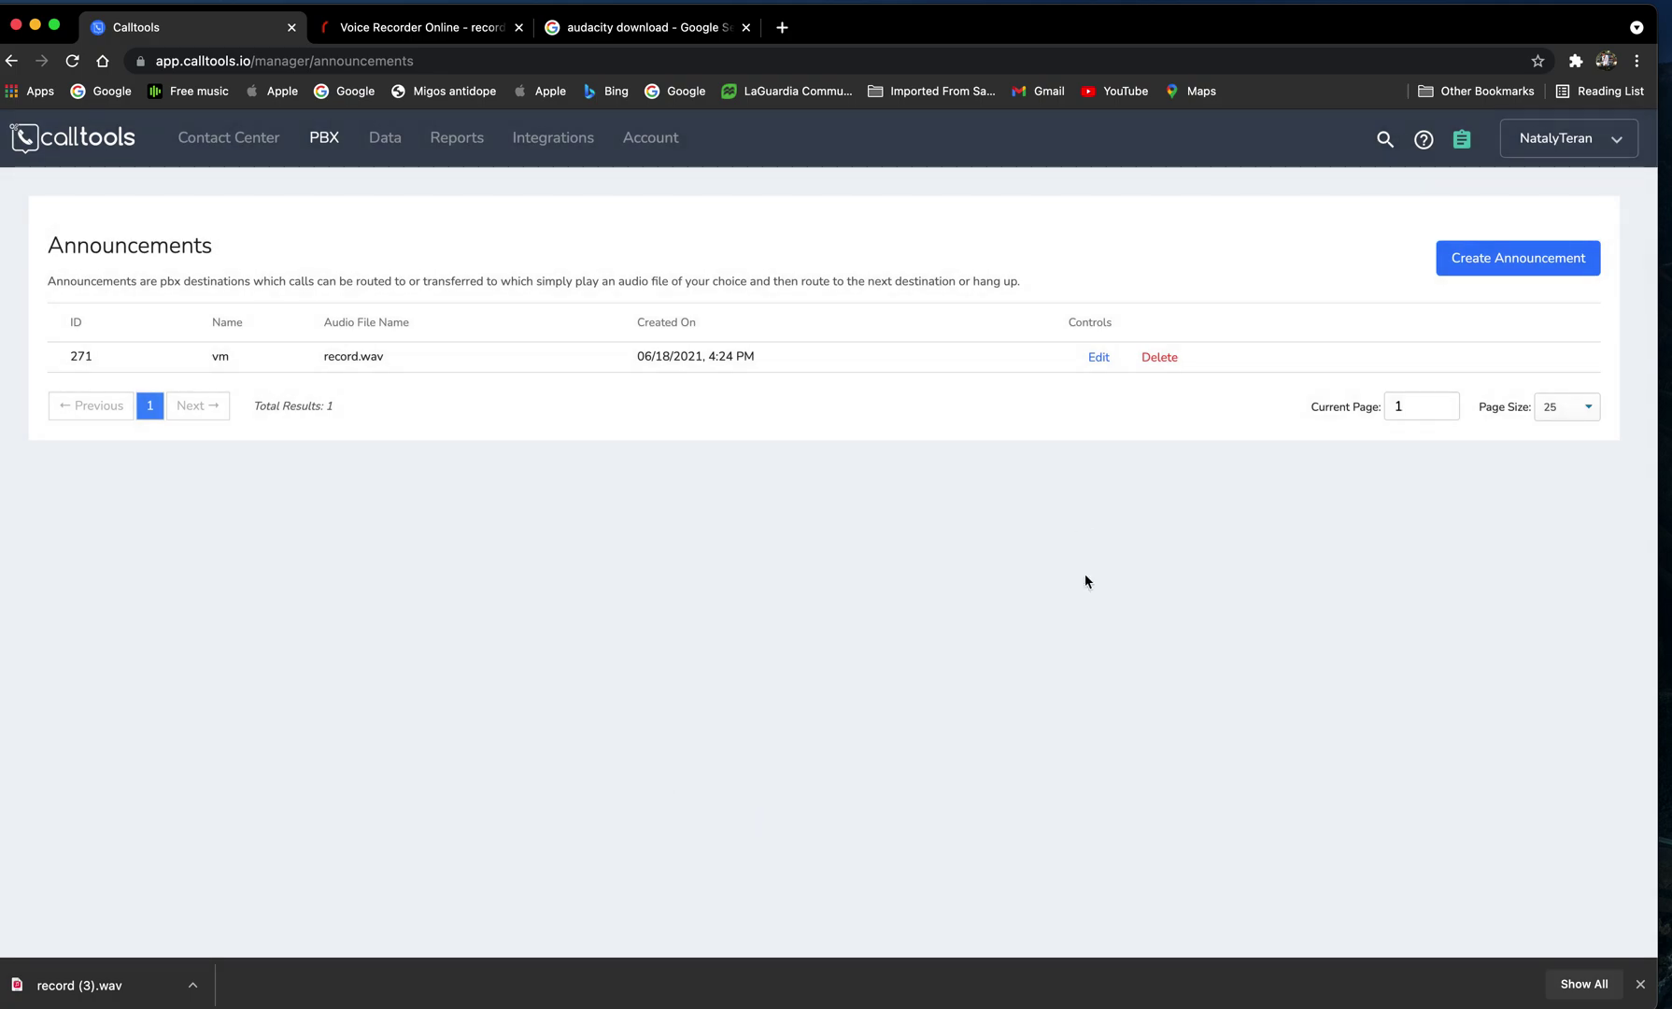
# - Go to the integration connectors and open the vm connector with the VOICEMAIL DROP button for editing
pyautogui.click(556, 147)
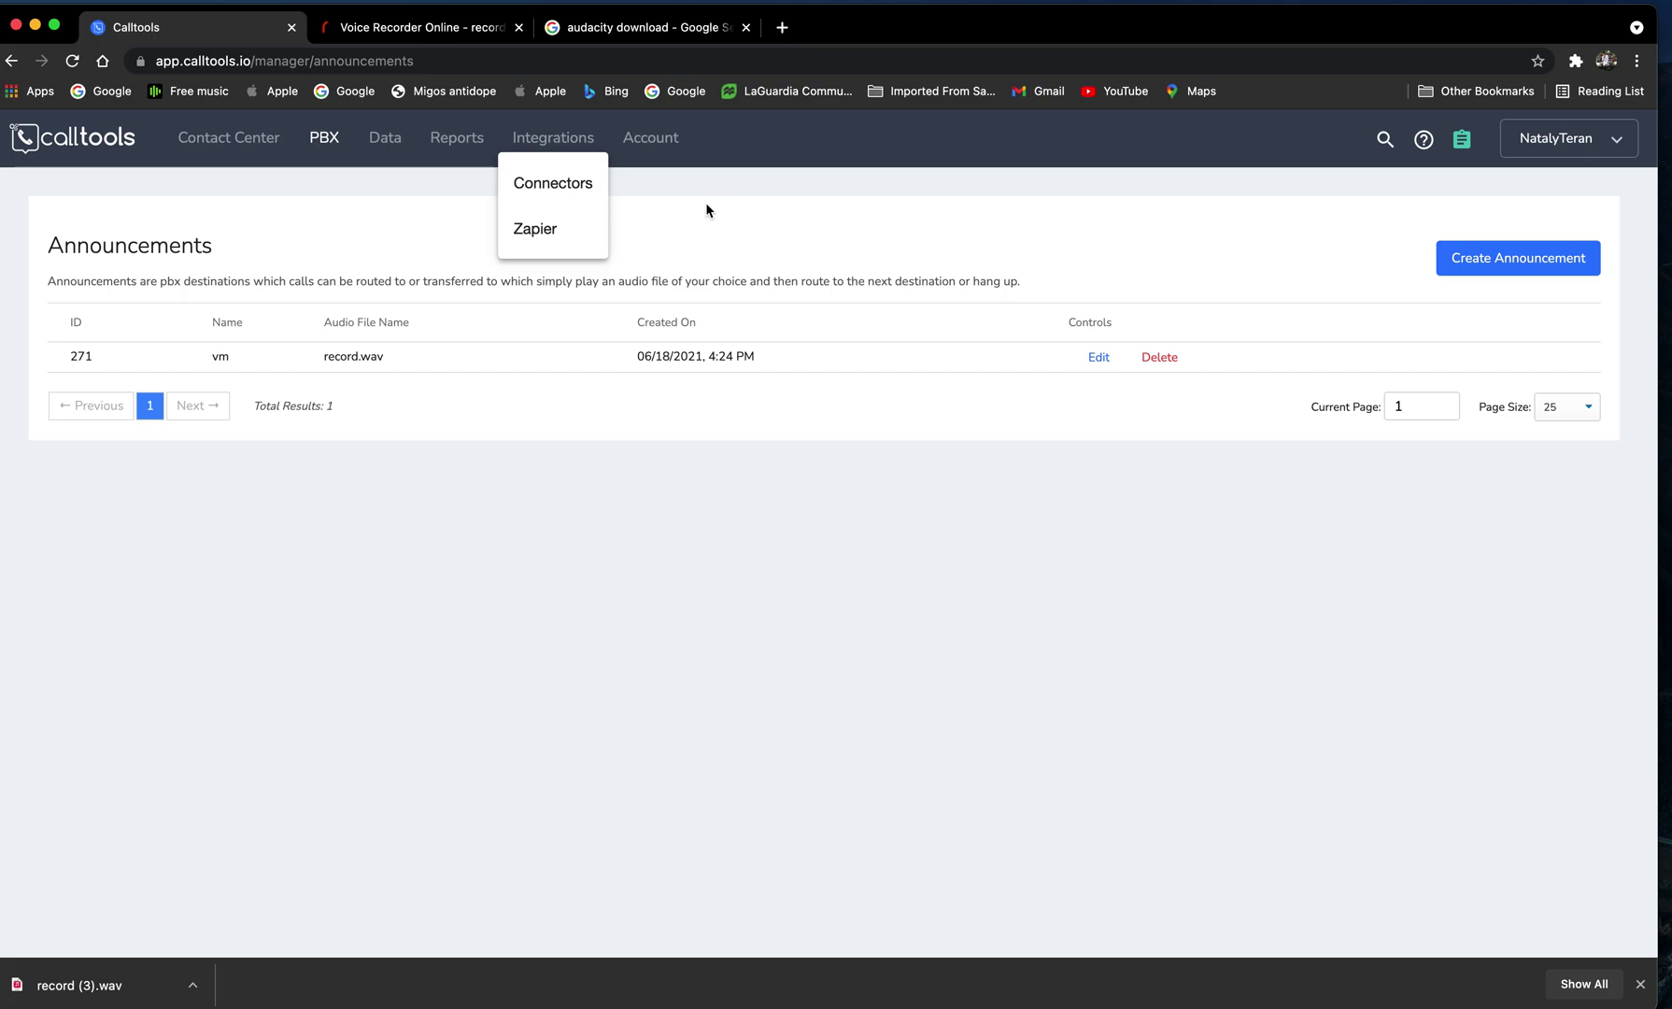
pyautogui.click(581, 180)
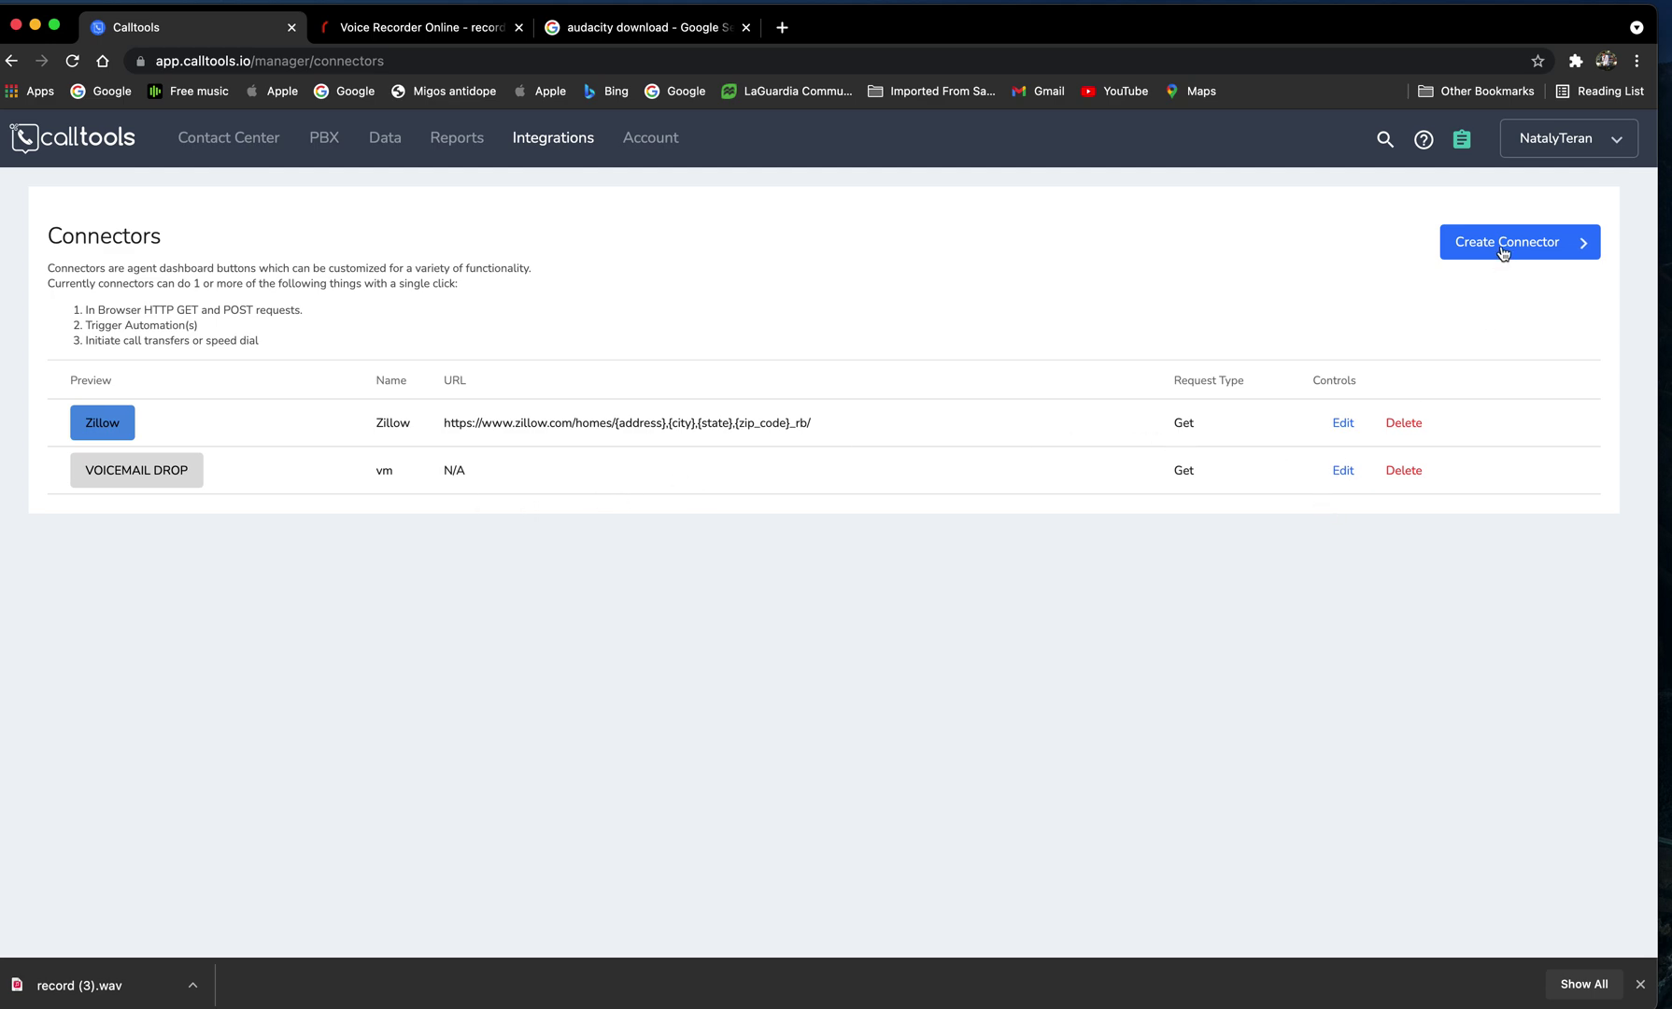
pyautogui.click(1343, 471)
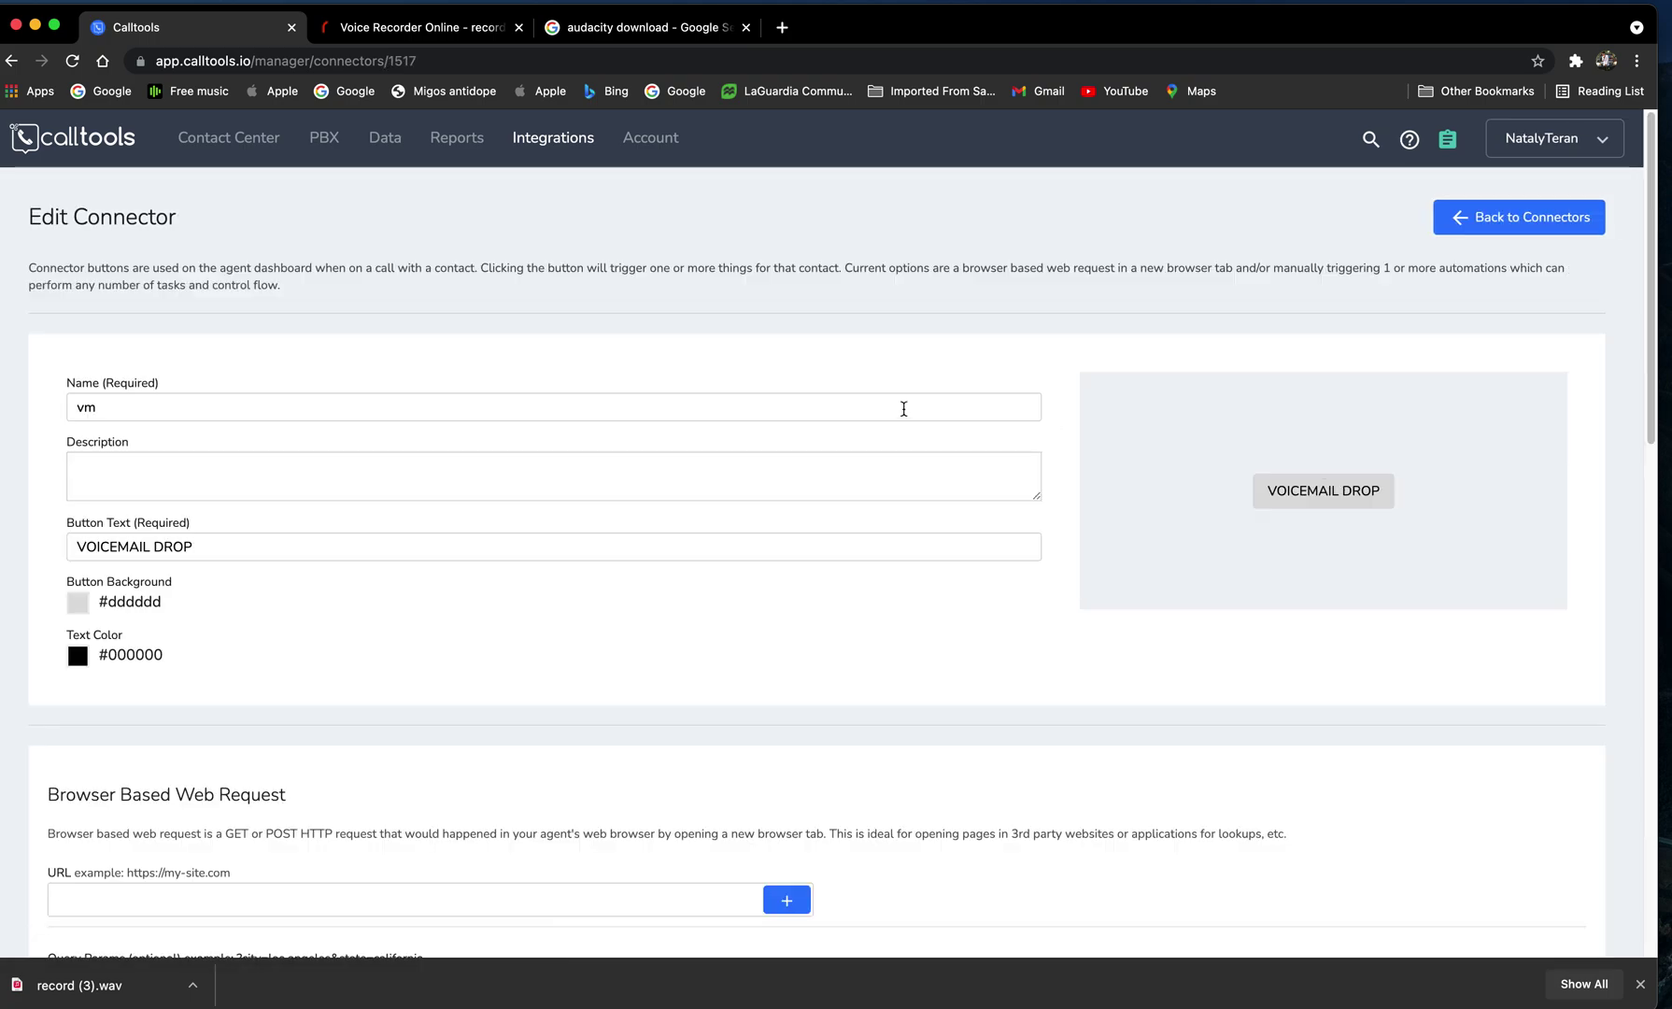
# - Examine the vm connector's name, description, button text, button preview, web request, automations, and speed dial and transfer settings
pyautogui.moveTo(71, 410); pyautogui.dragTo(104, 407)
pyautogui.click(108, 406)
pyautogui.click(119, 467)
pyautogui.scroll(-1, 179, 498)
pyautogui.click(263, 492)
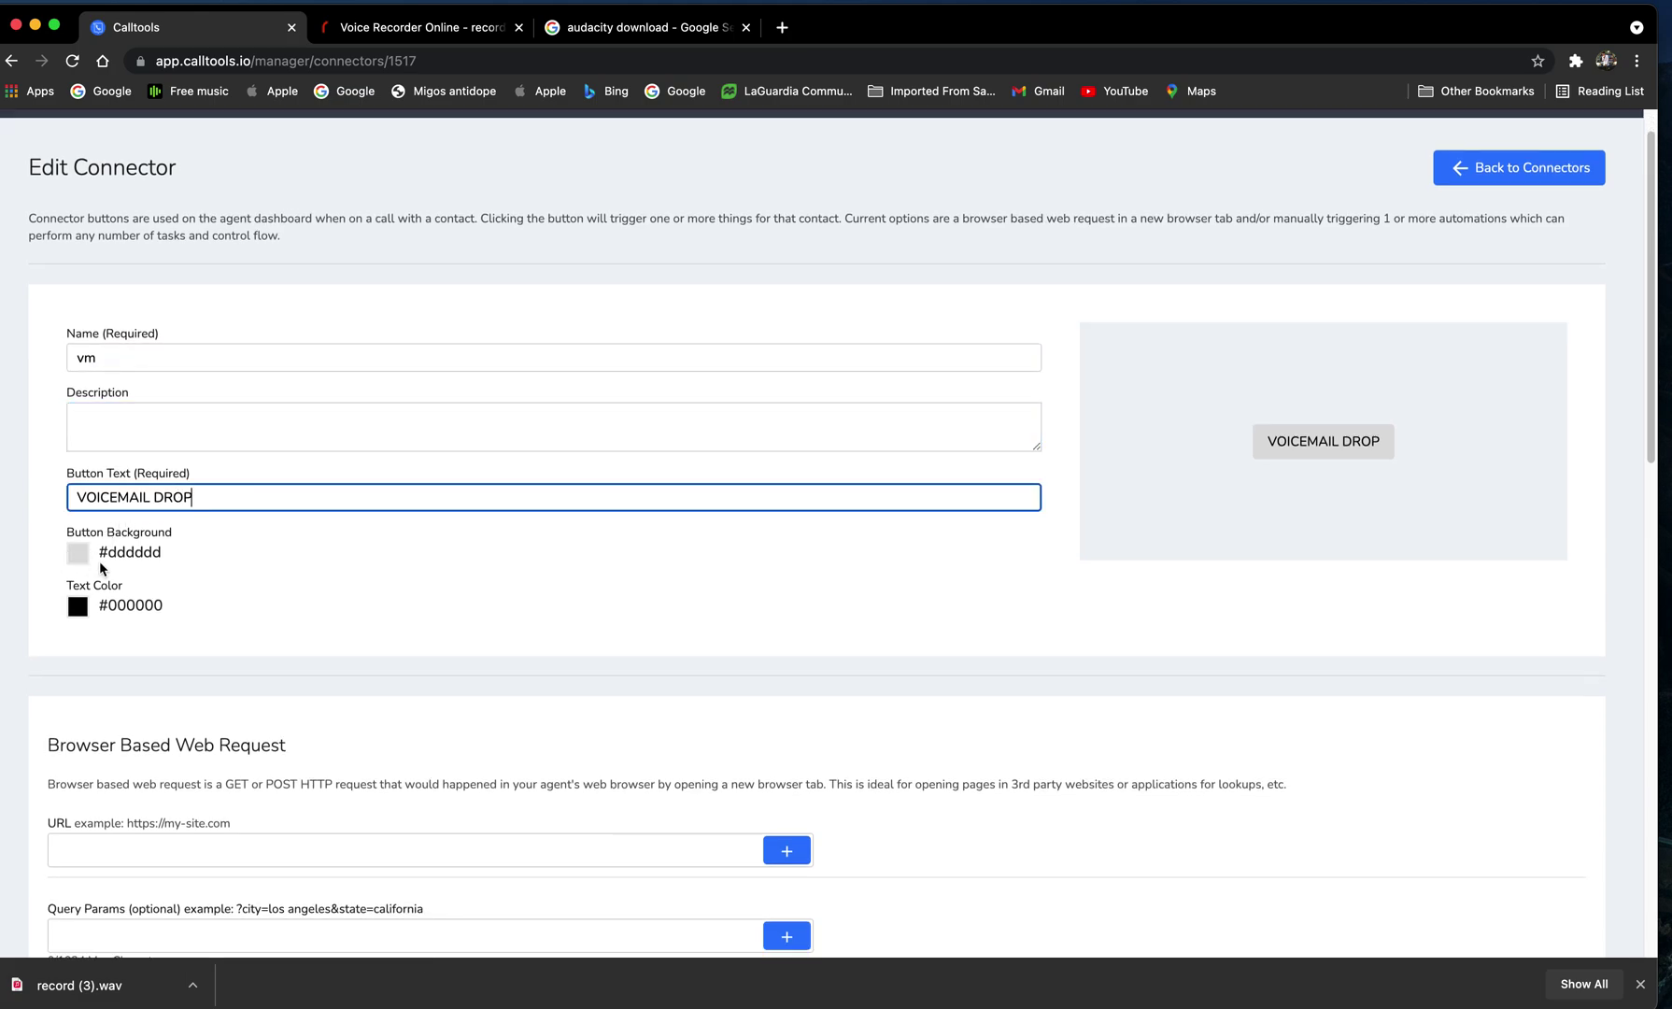
pyautogui.click(1164, 385)
pyautogui.click(1201, 500)
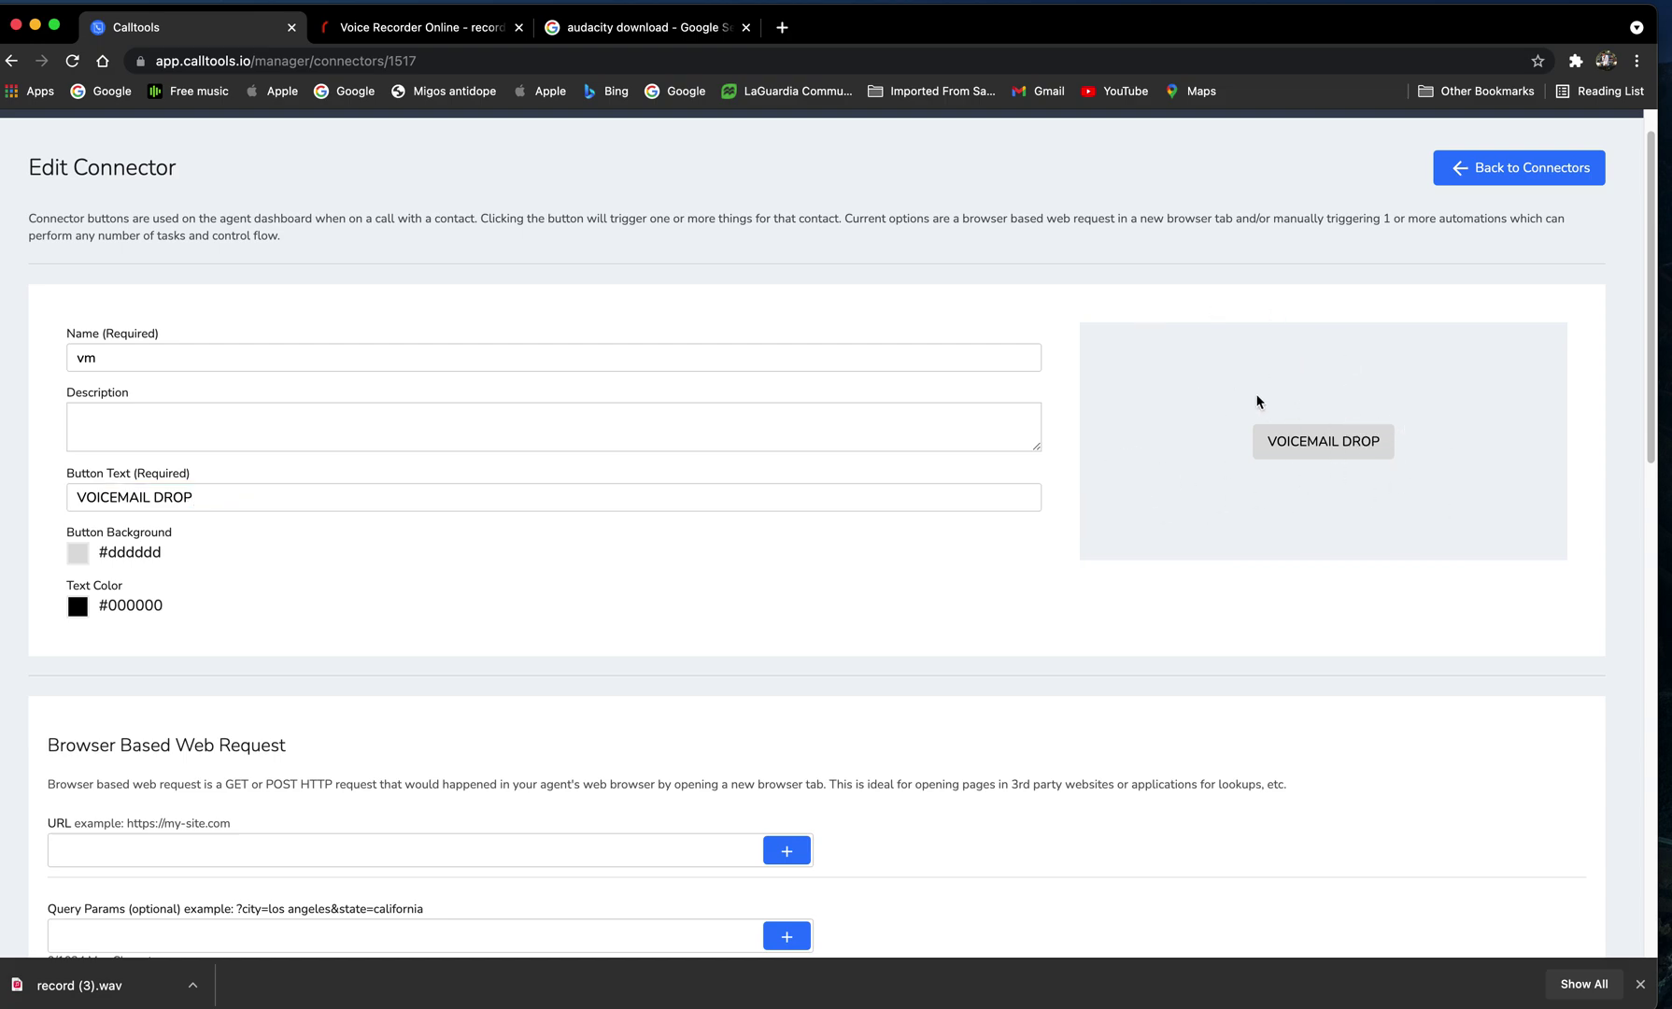
pyautogui.click(1405, 407)
pyautogui.scroll(-3, 768, 645)
pyautogui.scroll(-20, 767, 637)
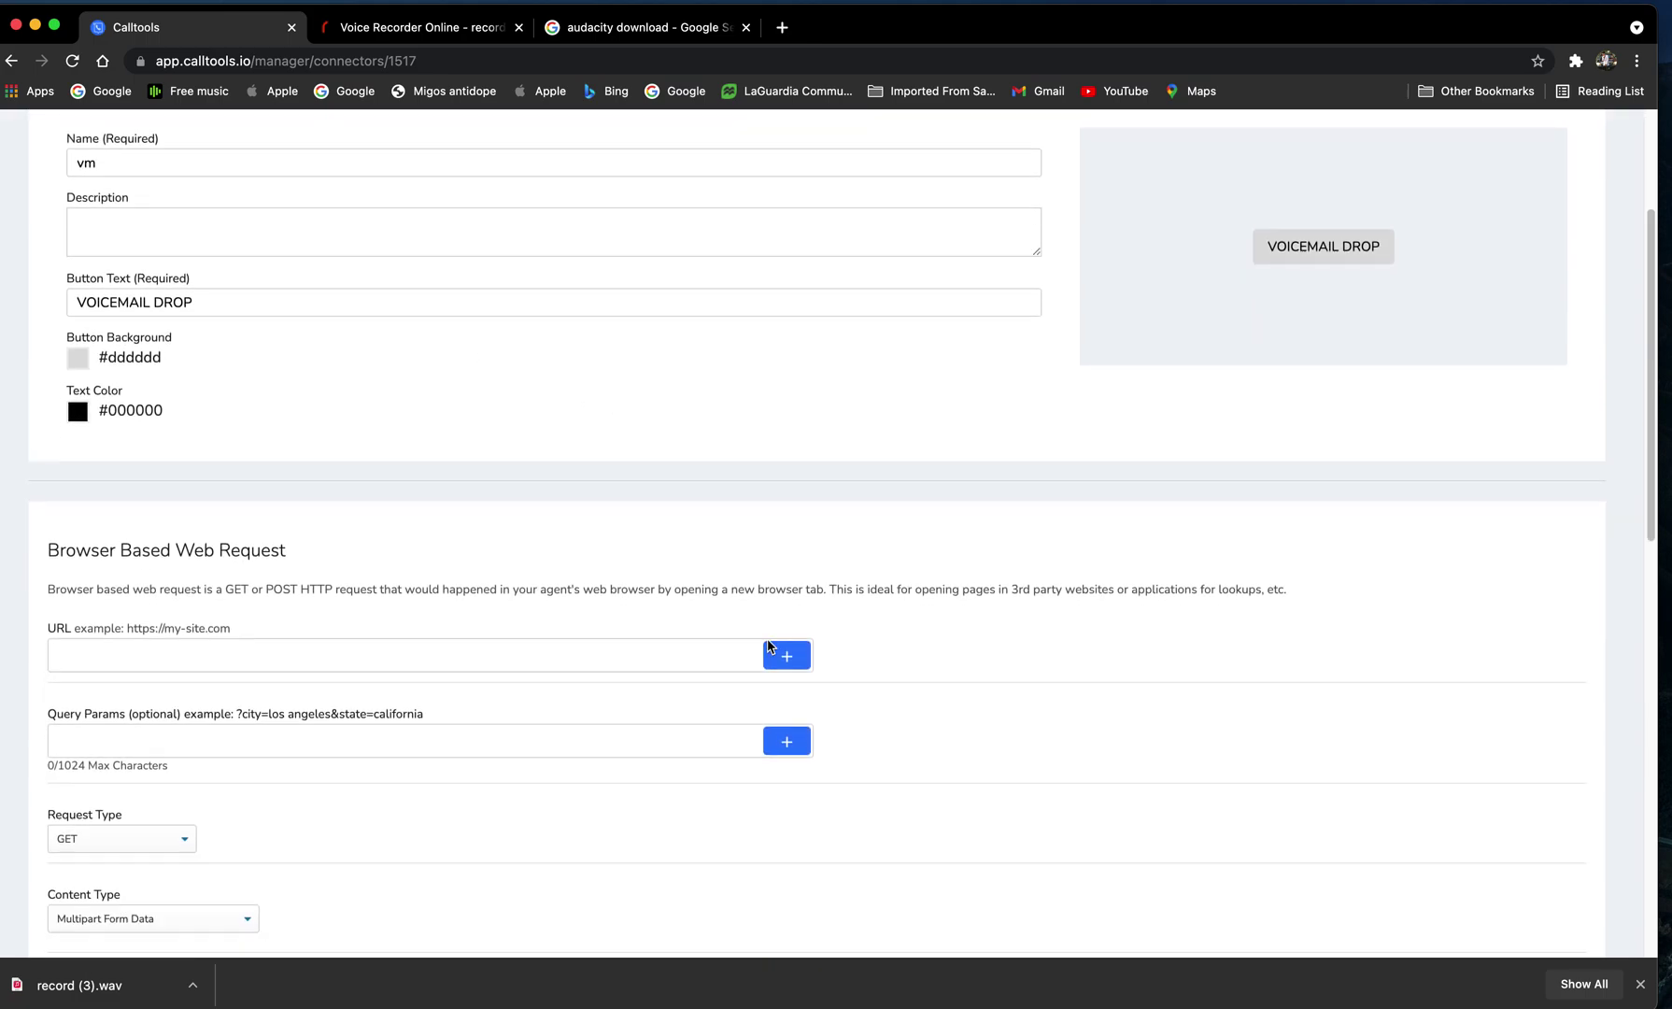
pyautogui.scroll(-4, 767, 645)
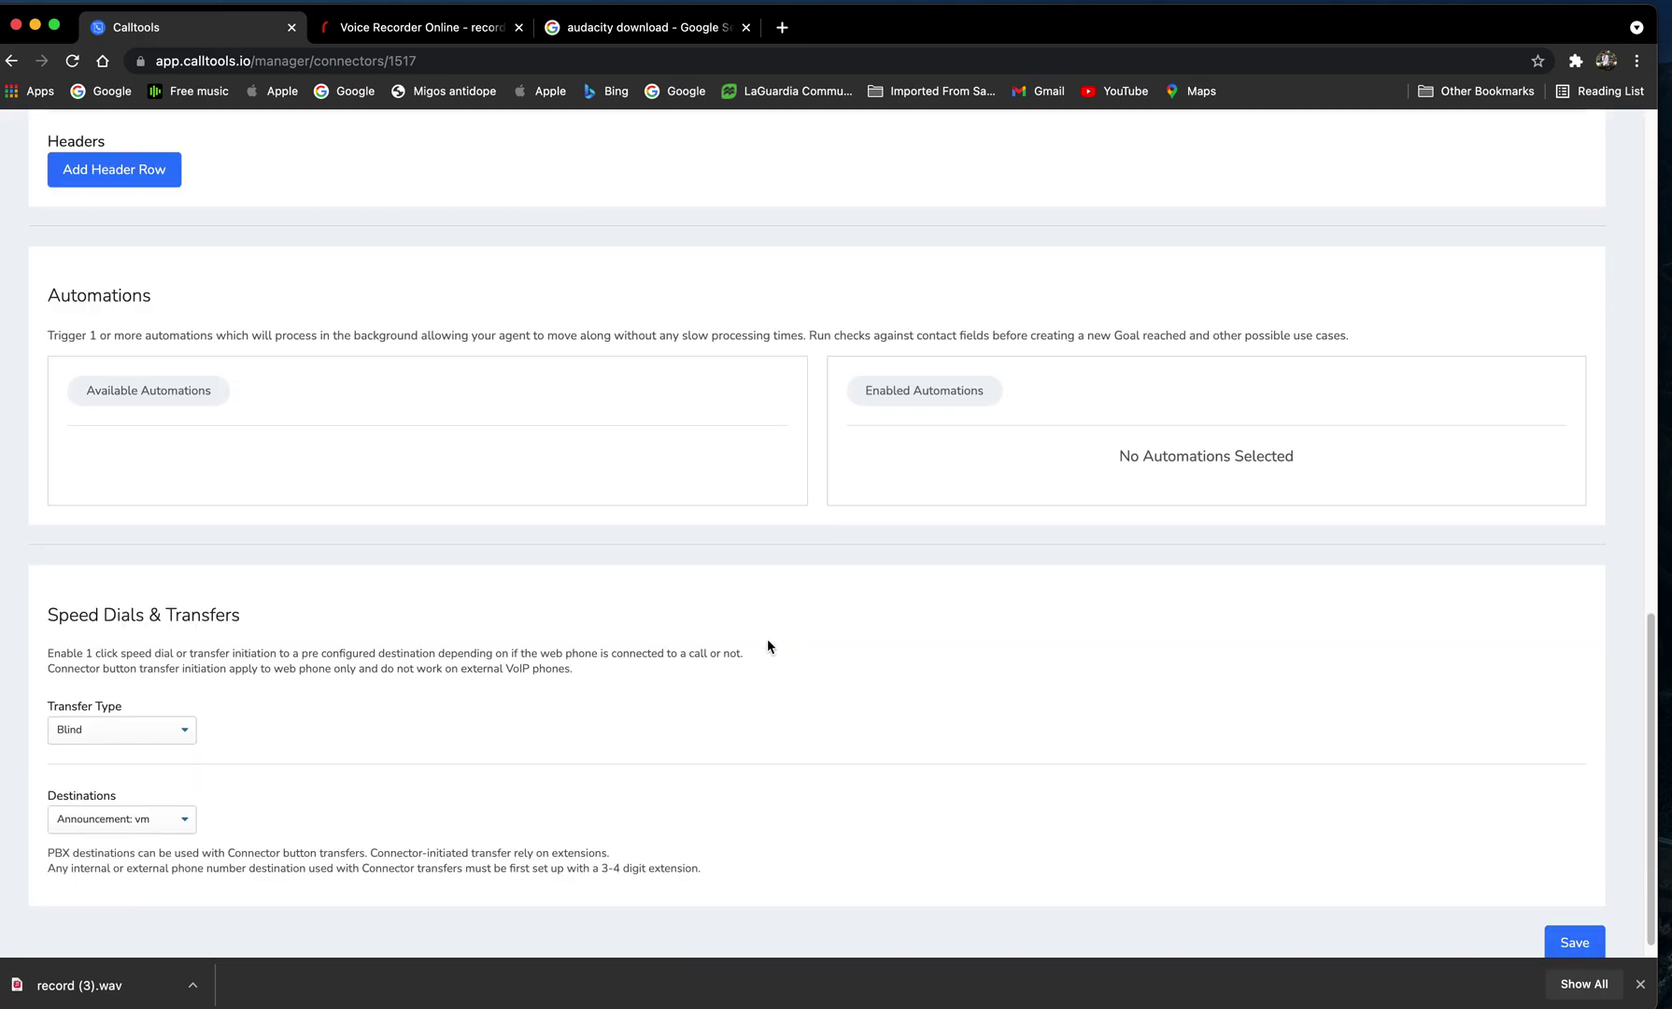
# - Choose Blind as the vm connector's transfer type and Announcement: vm as its destination, and save the connector
pyautogui.click(135, 733)
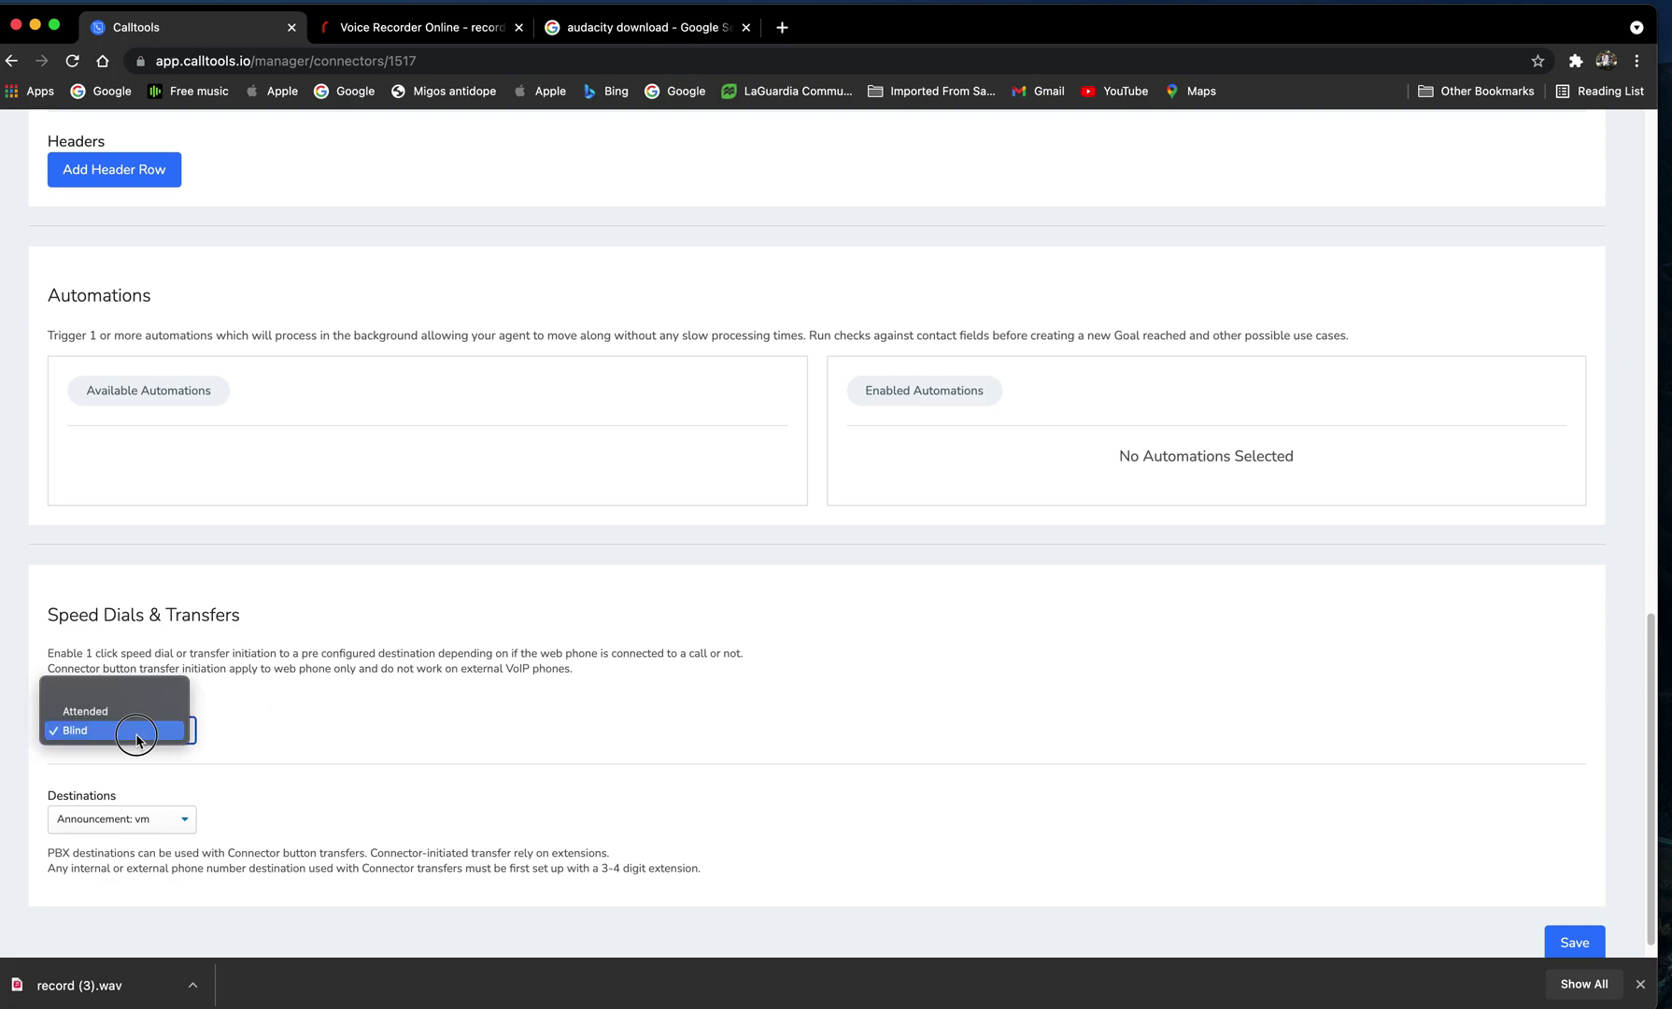
pyautogui.click(135, 735)
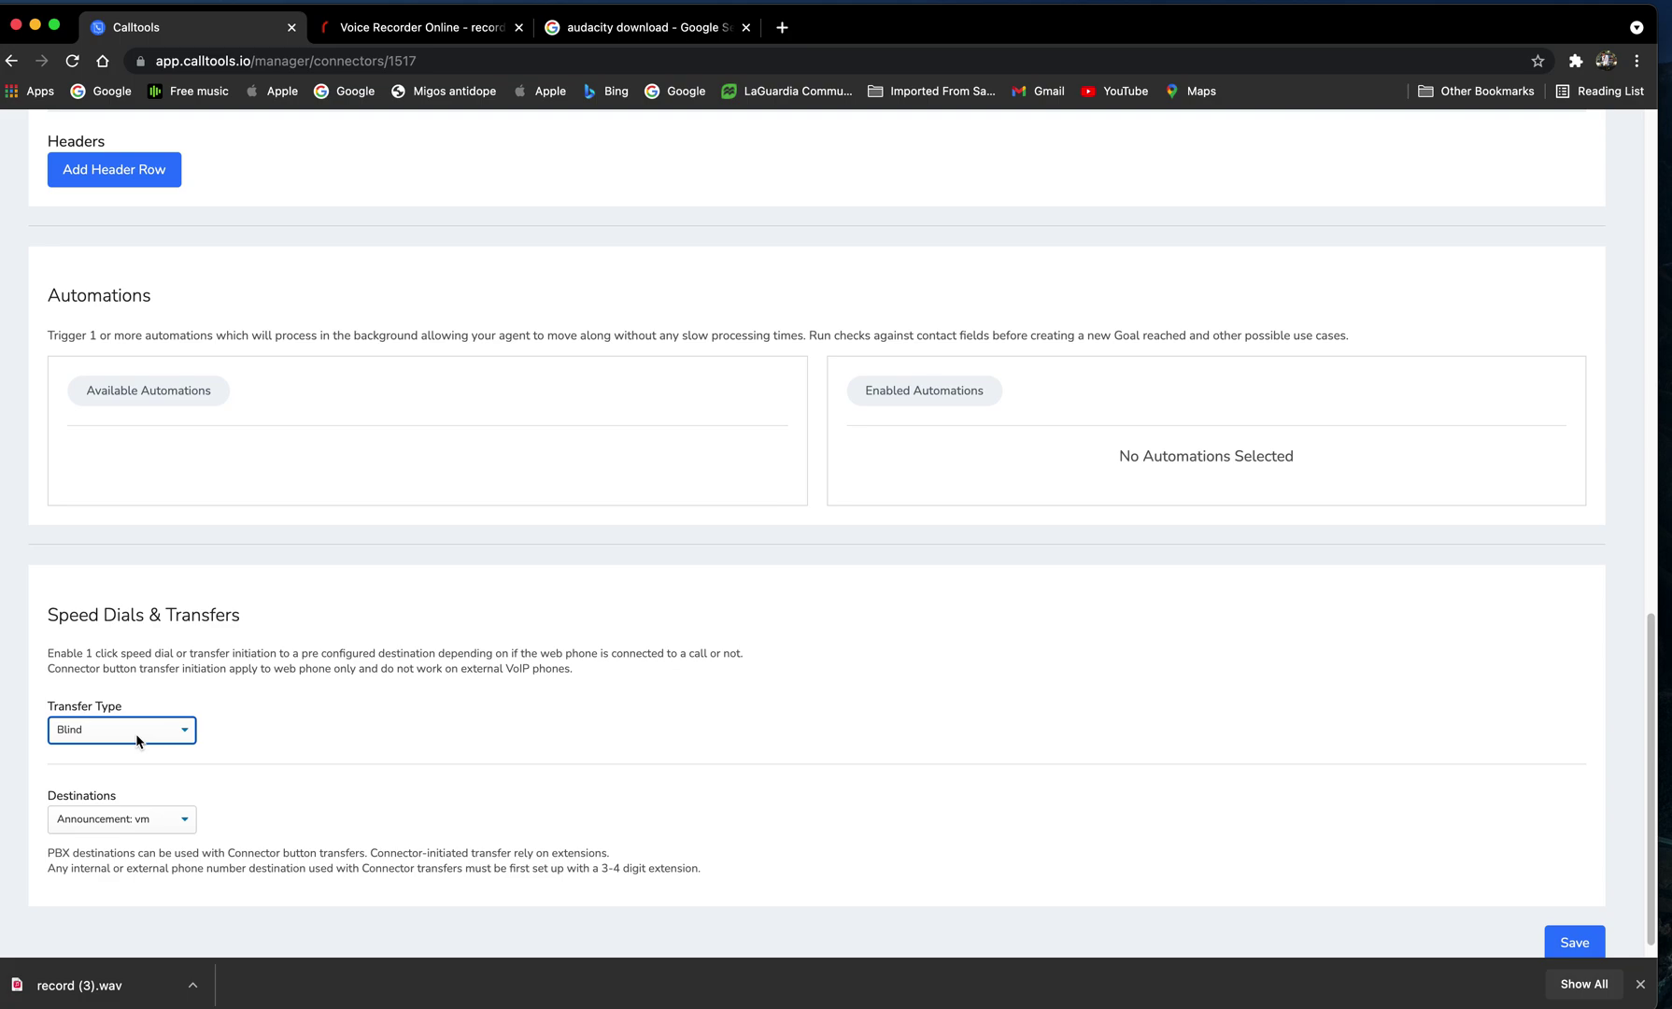
pyautogui.click(142, 828)
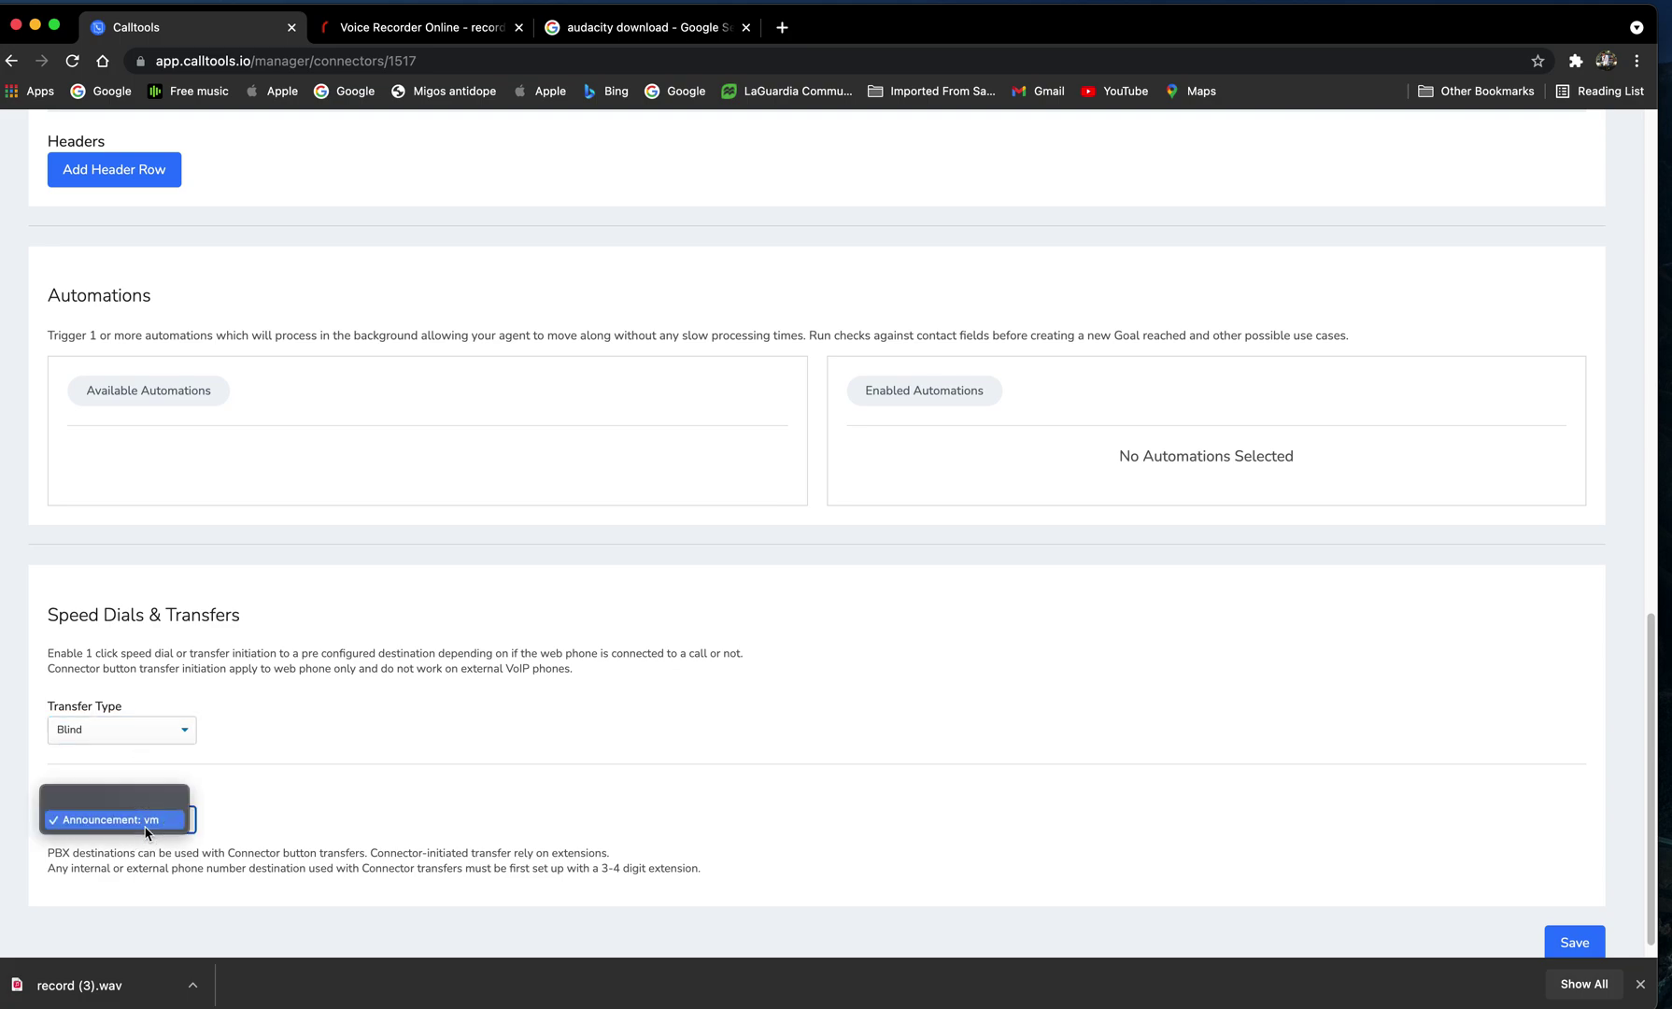
pyautogui.click(145, 820)
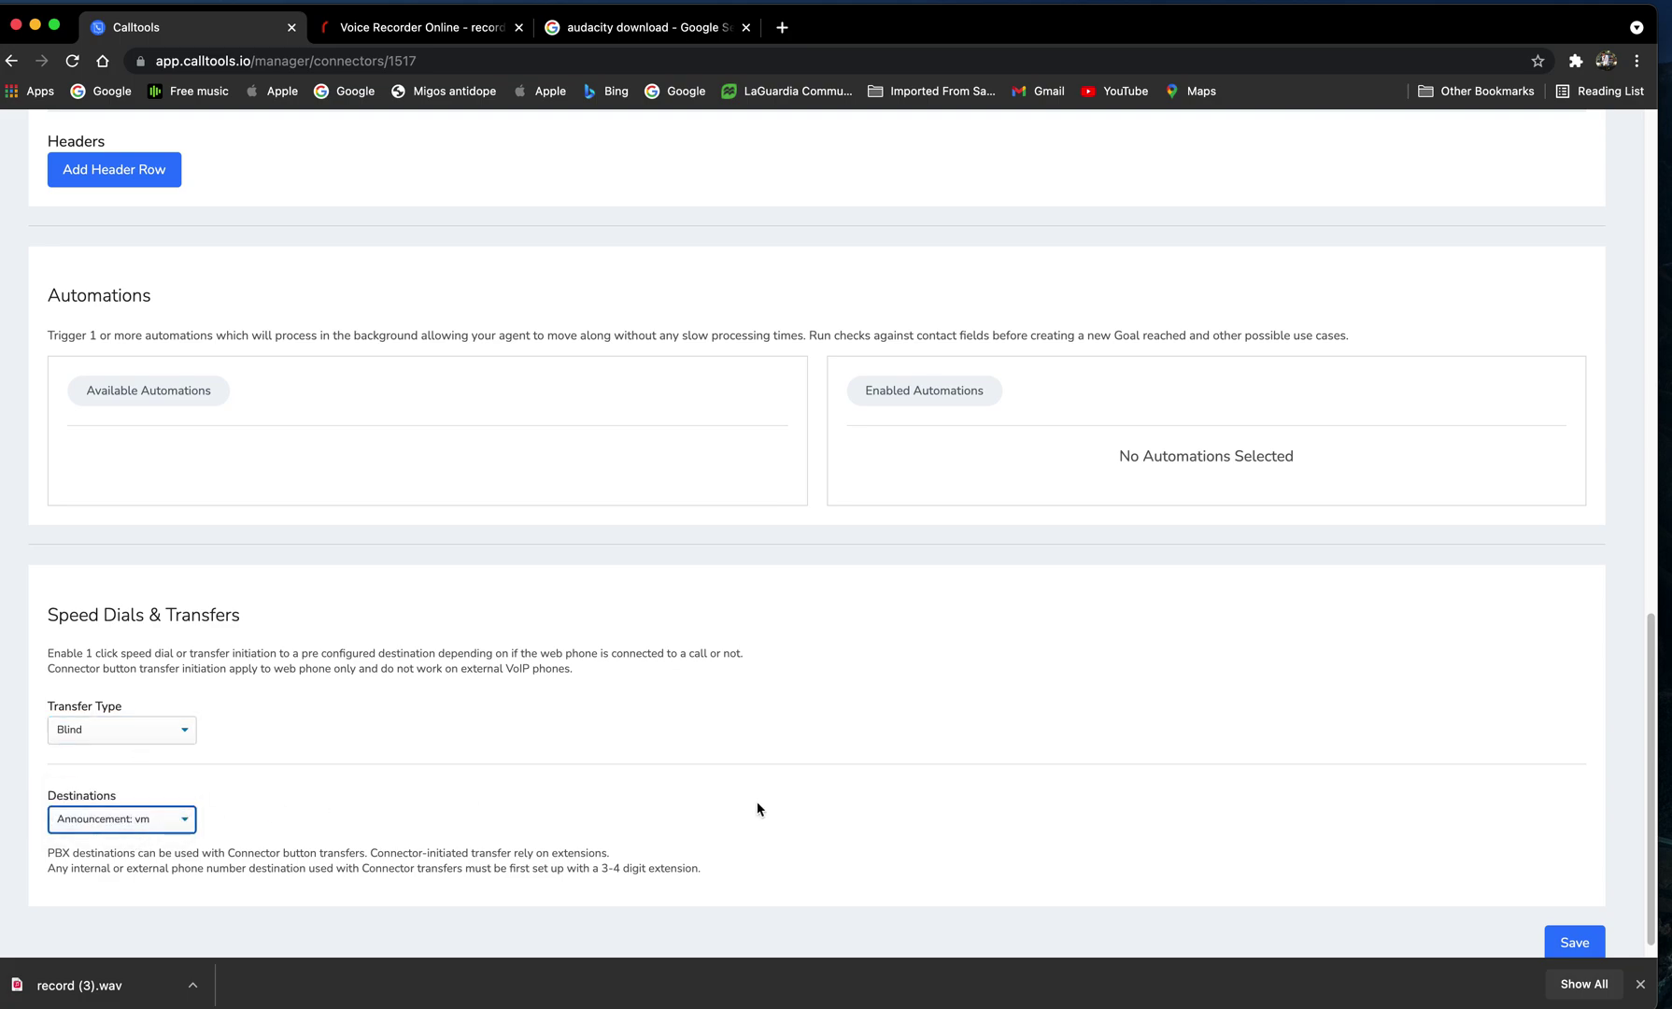
pyautogui.scroll(5, 758, 809)
pyautogui.scroll(10, 758, 809)
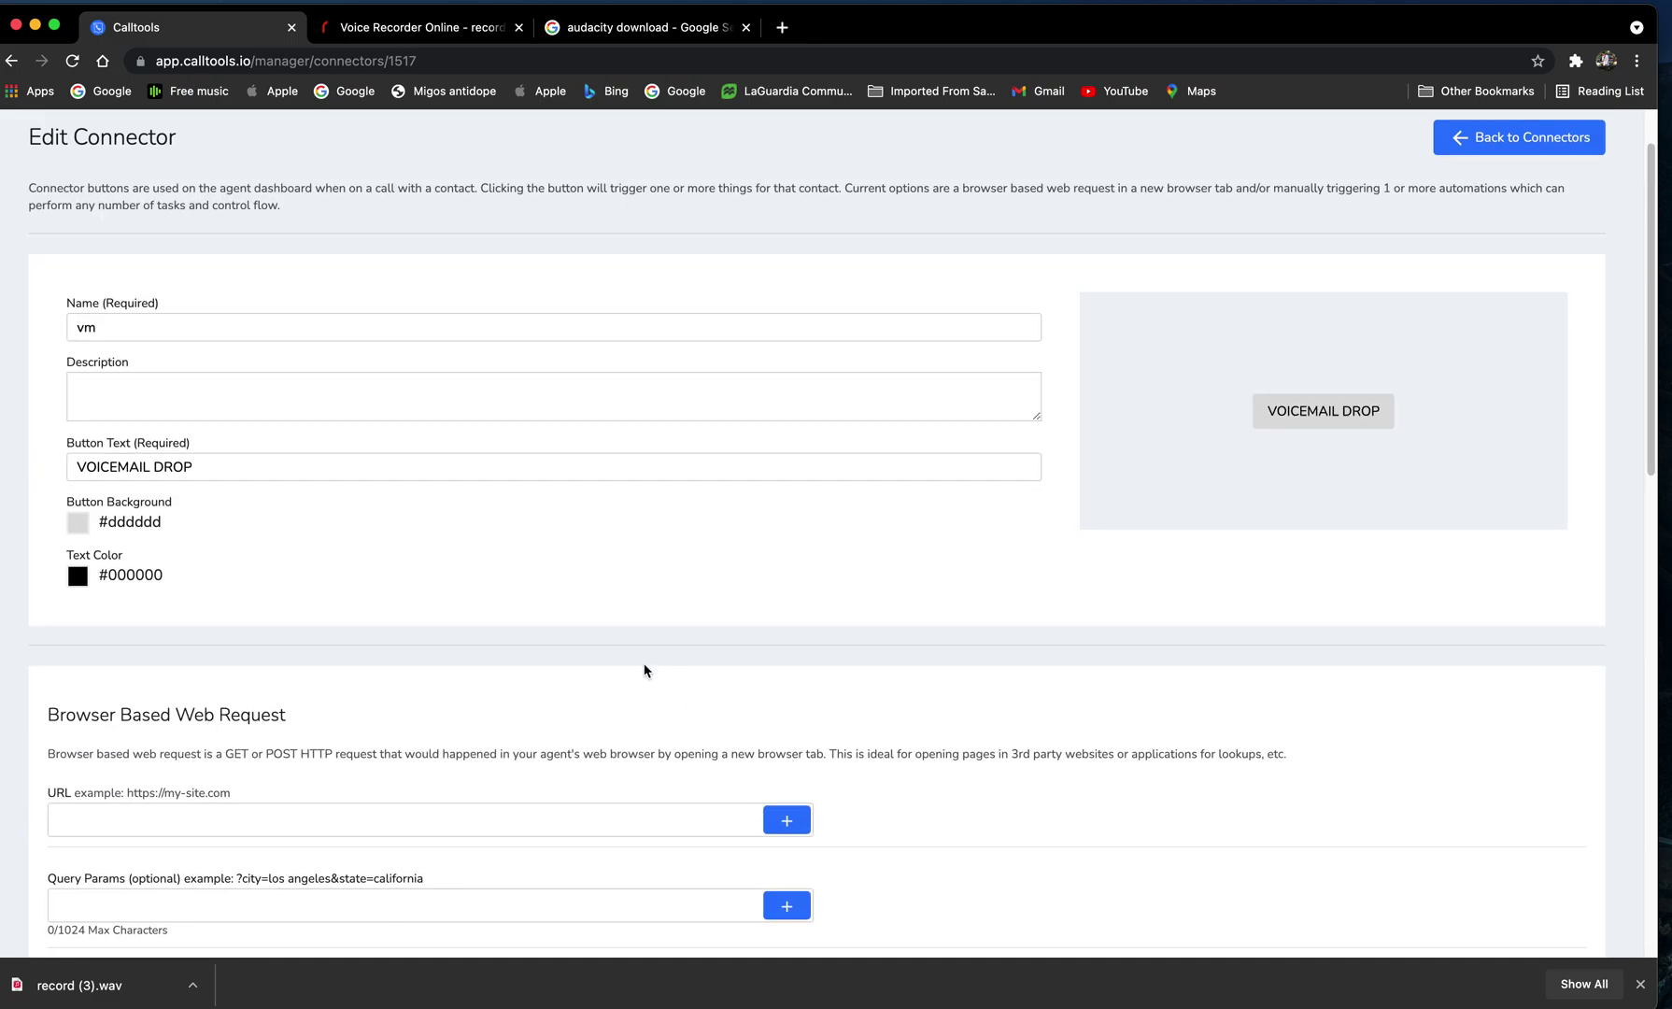
pyautogui.scroll(-15, 646, 669)
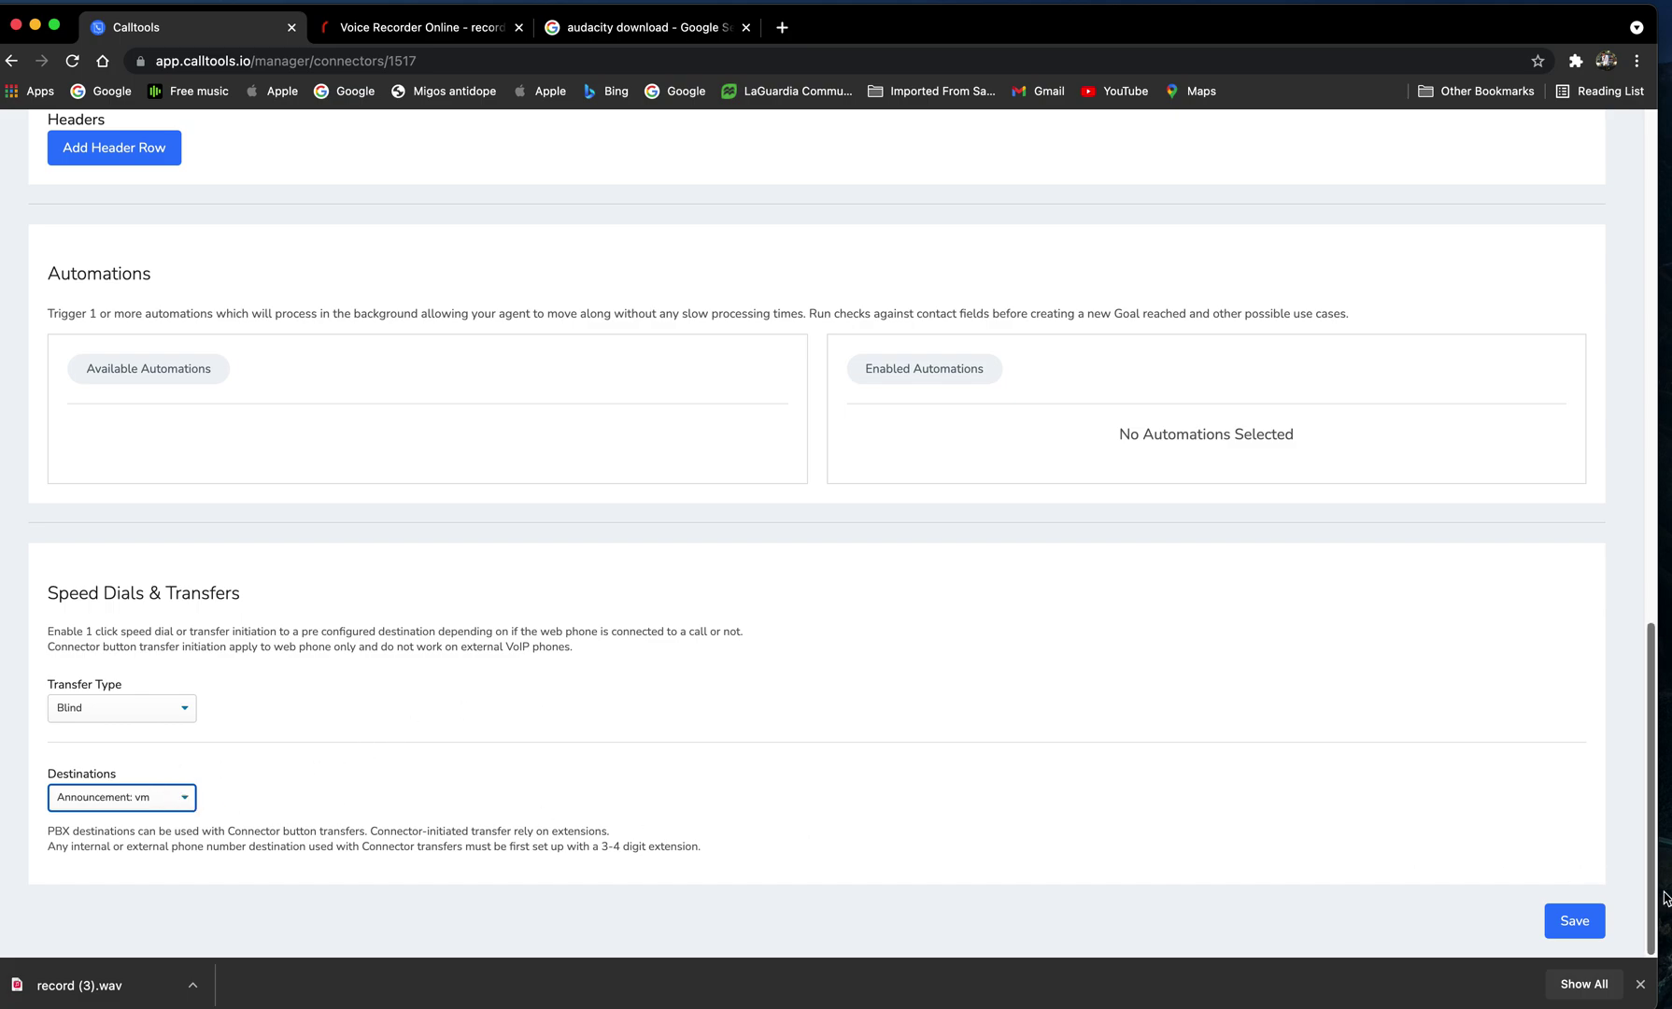
pyautogui.scroll(10, 1549, 873)
pyautogui.scroll(5, 1549, 841)
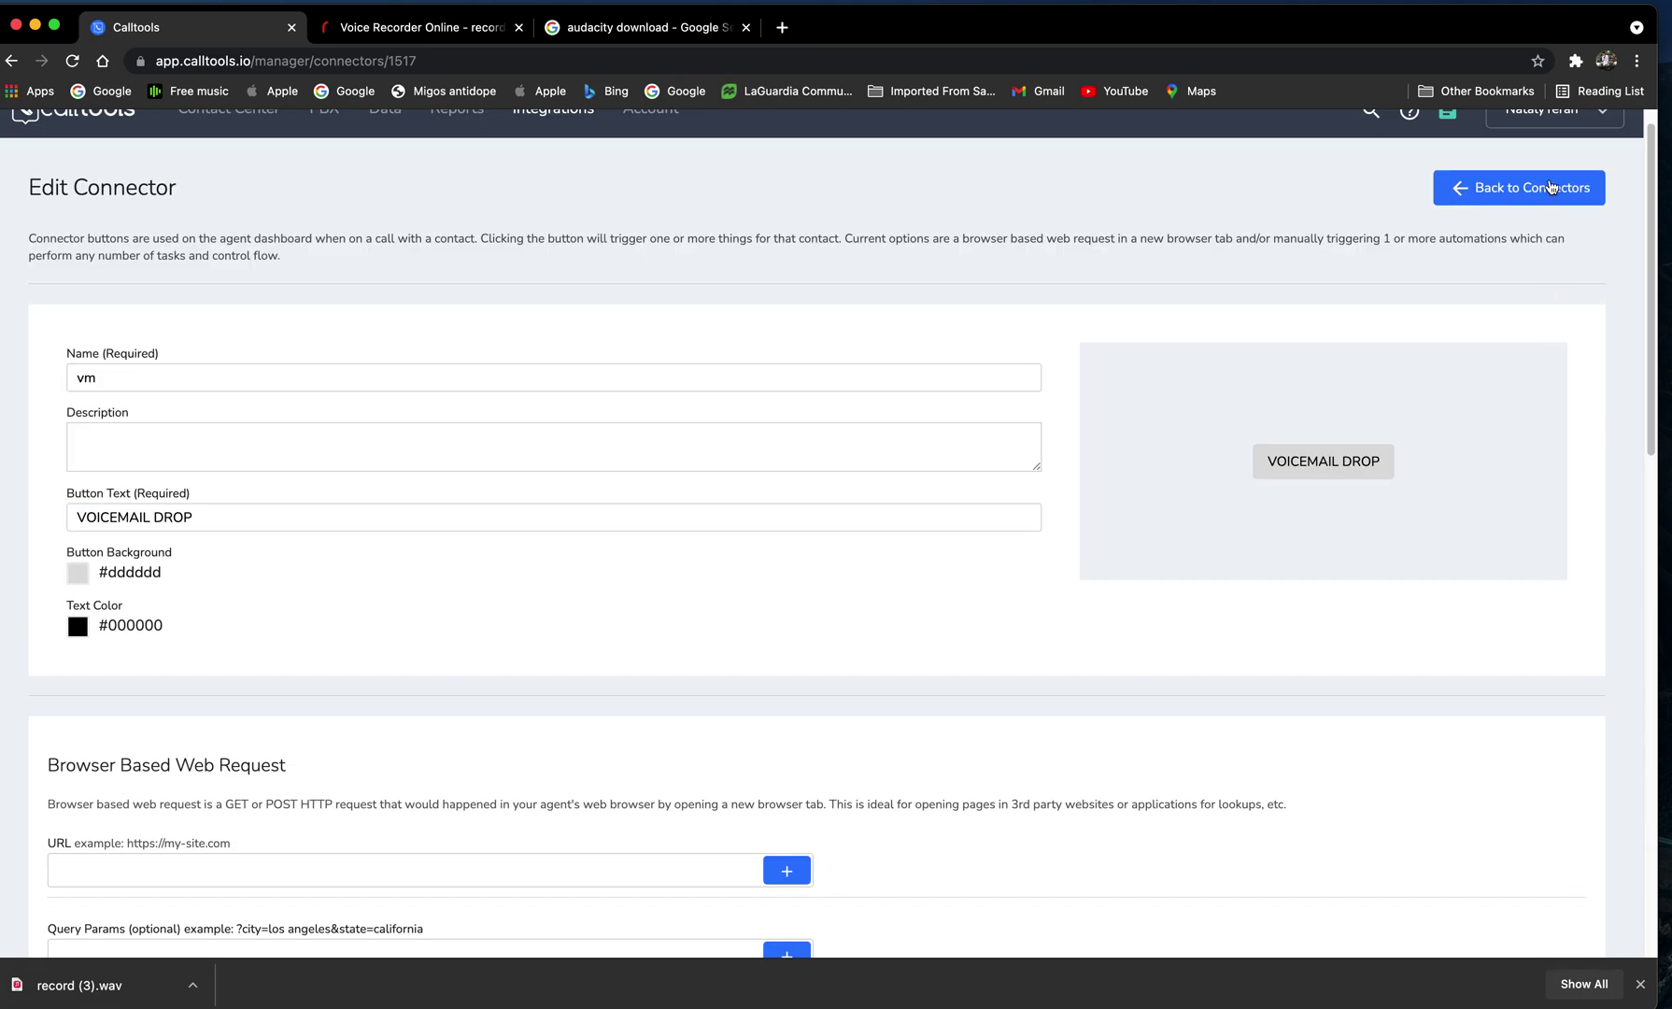
pyautogui.scroll(-15, 1411, 761)
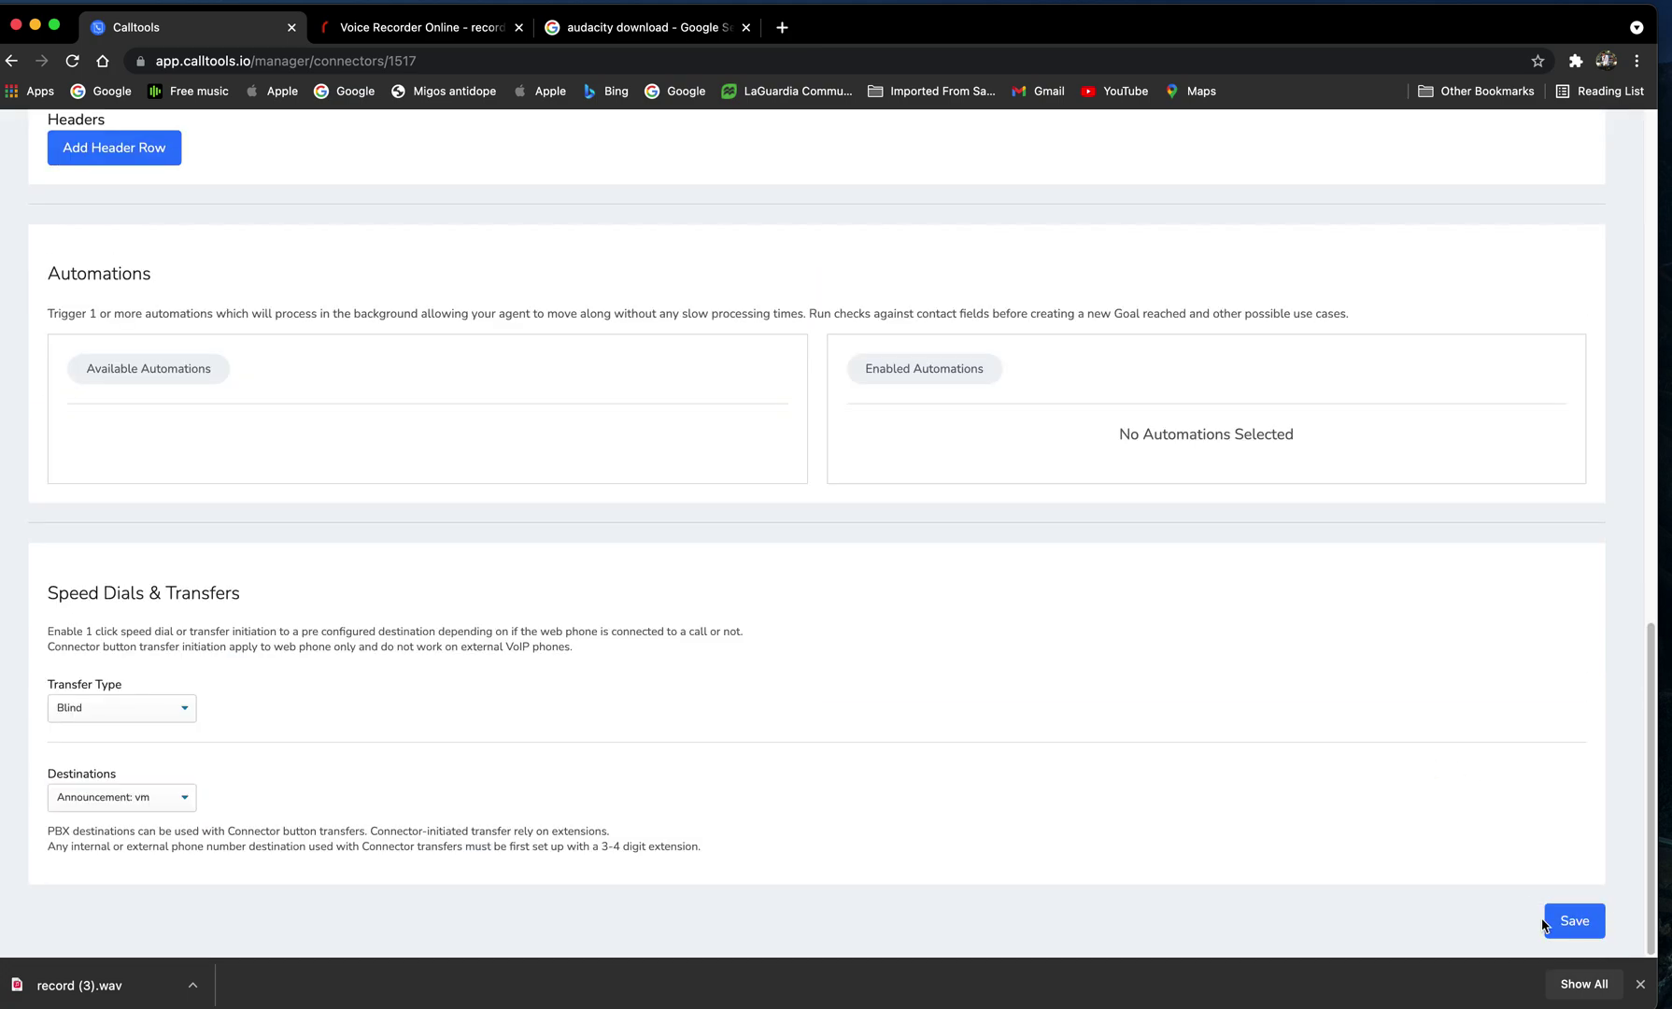
pyautogui.click(1552, 919)
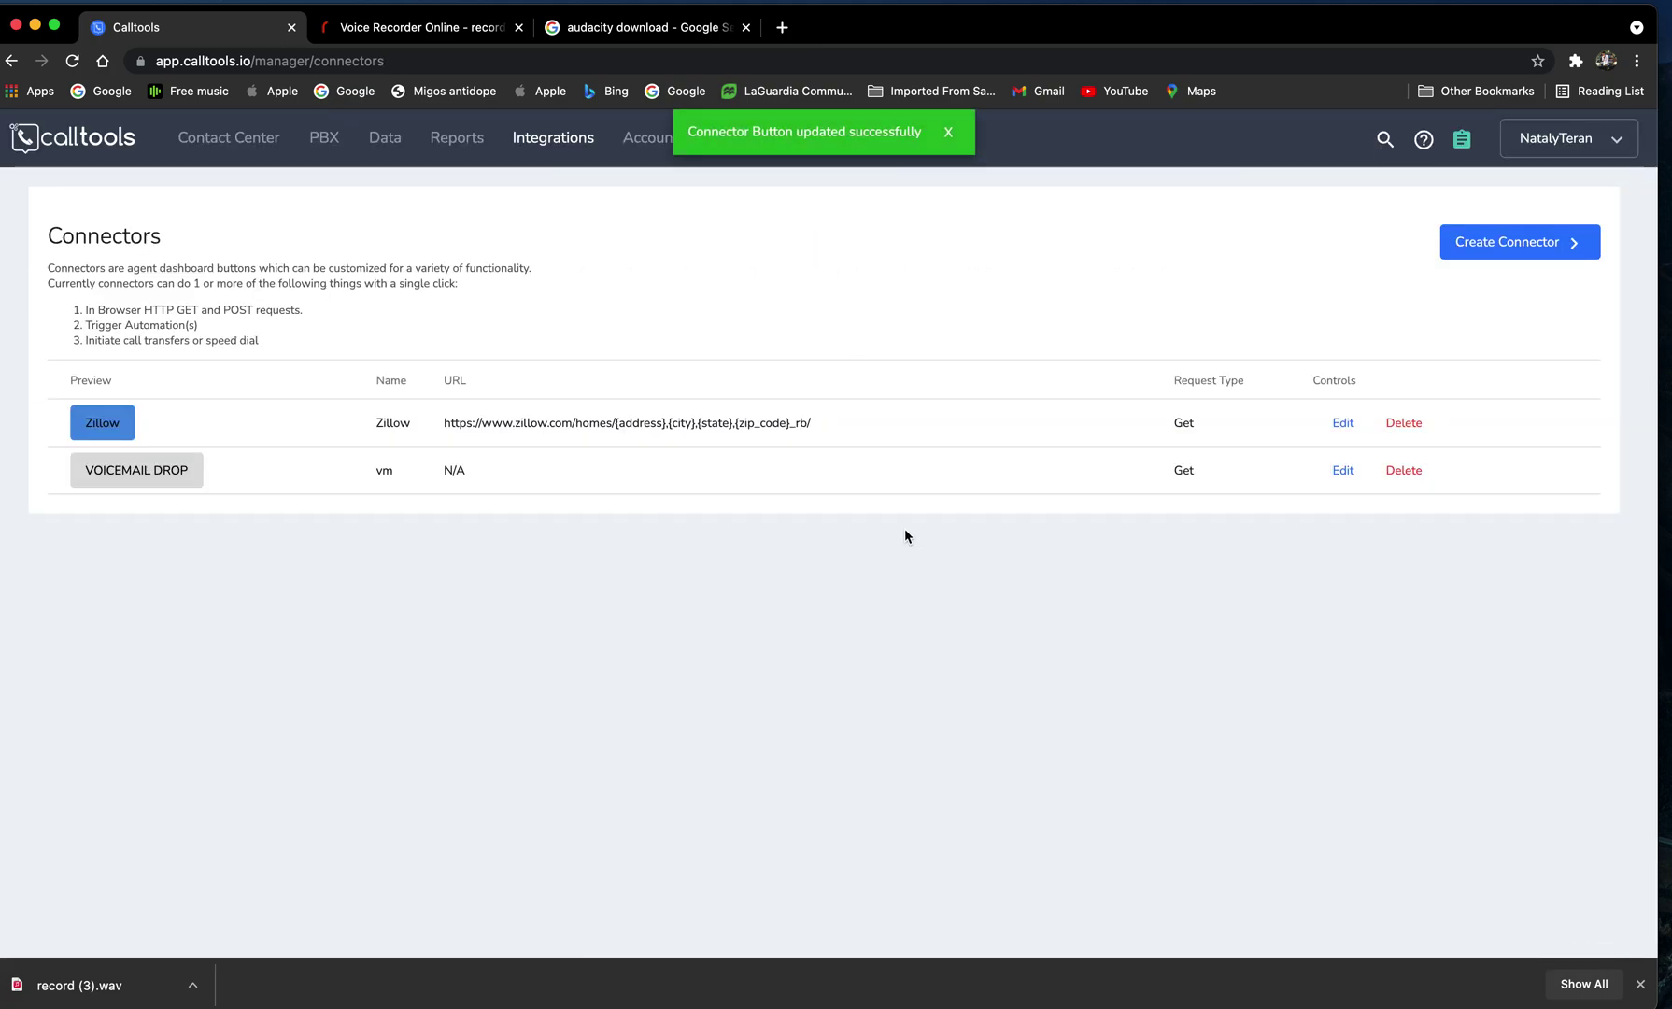
# - Open the campaign First deal list TN MEMPHIS ( August 01) for editing and go to its connectors
pyautogui.click(262, 153)
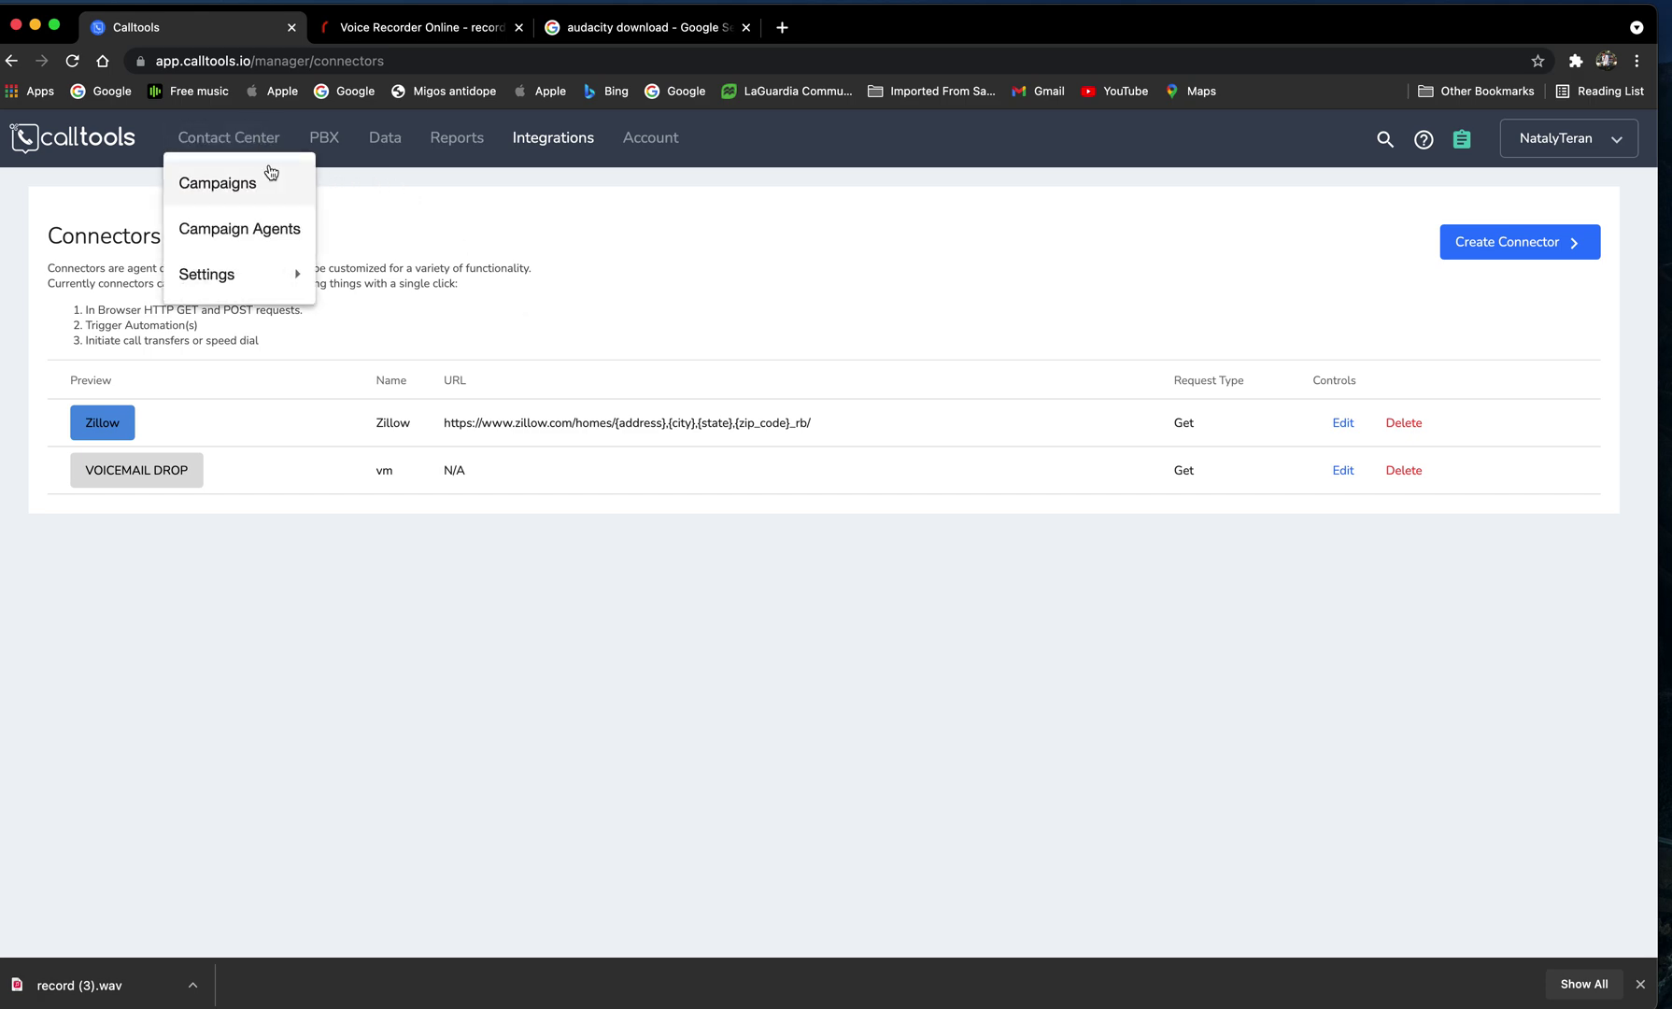
pyautogui.click(270, 172)
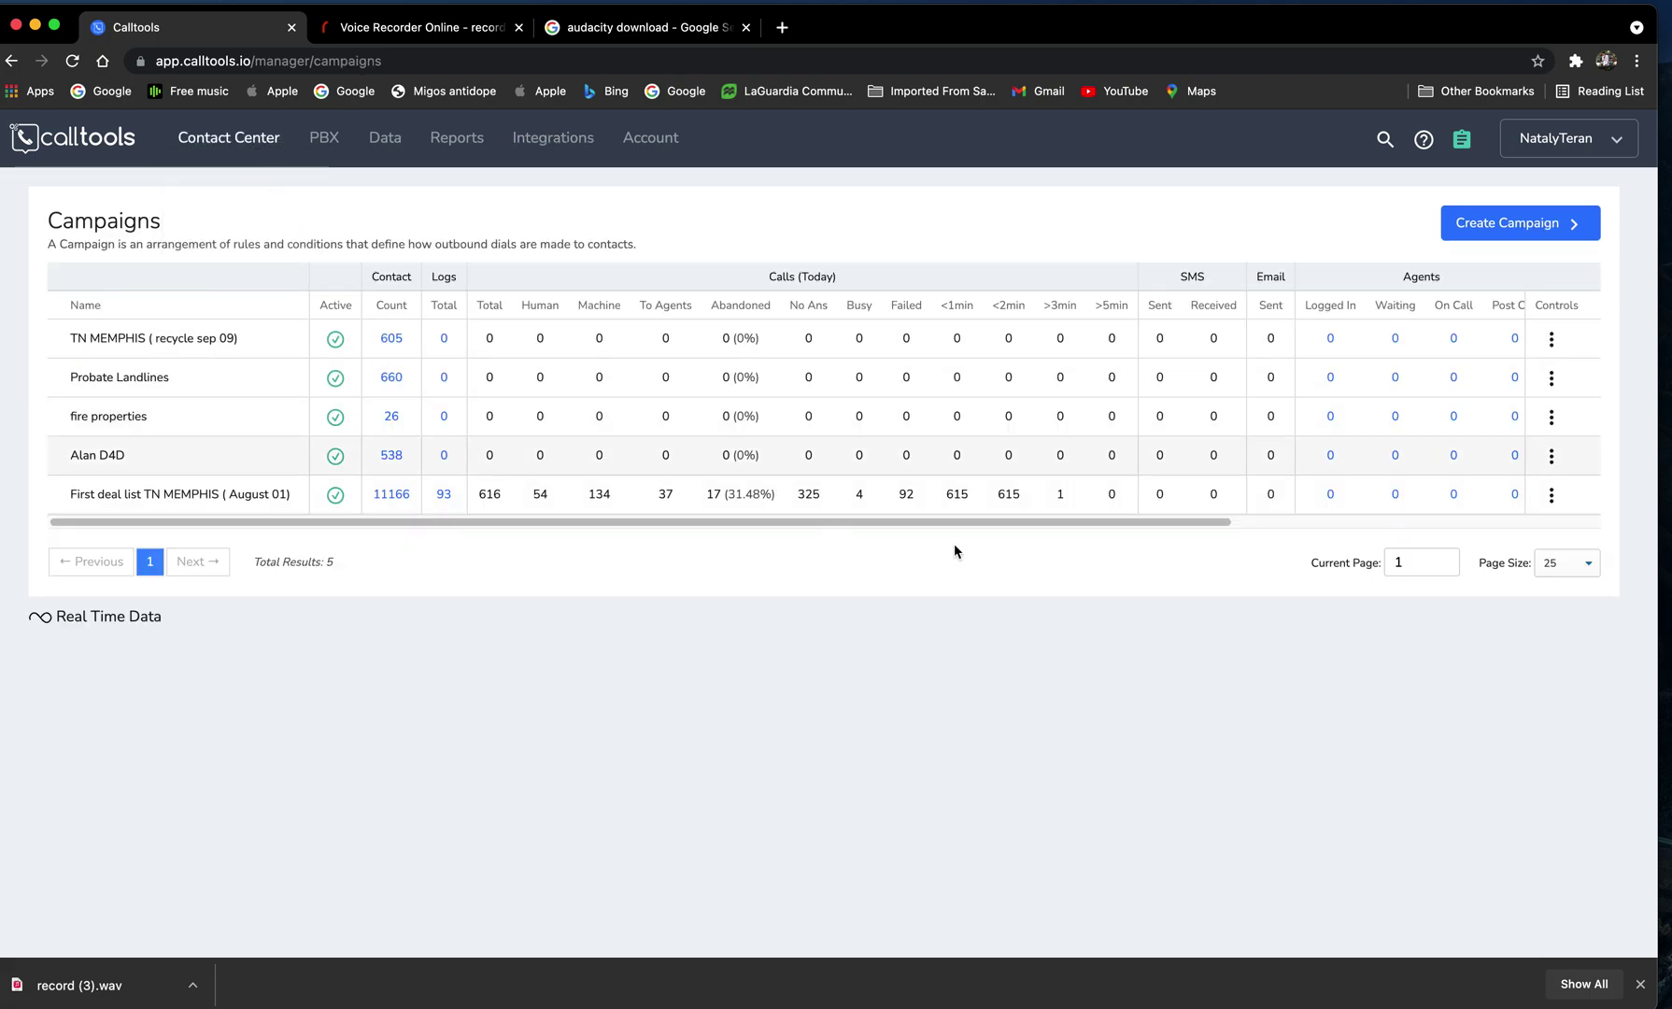
pyautogui.click(1552, 497)
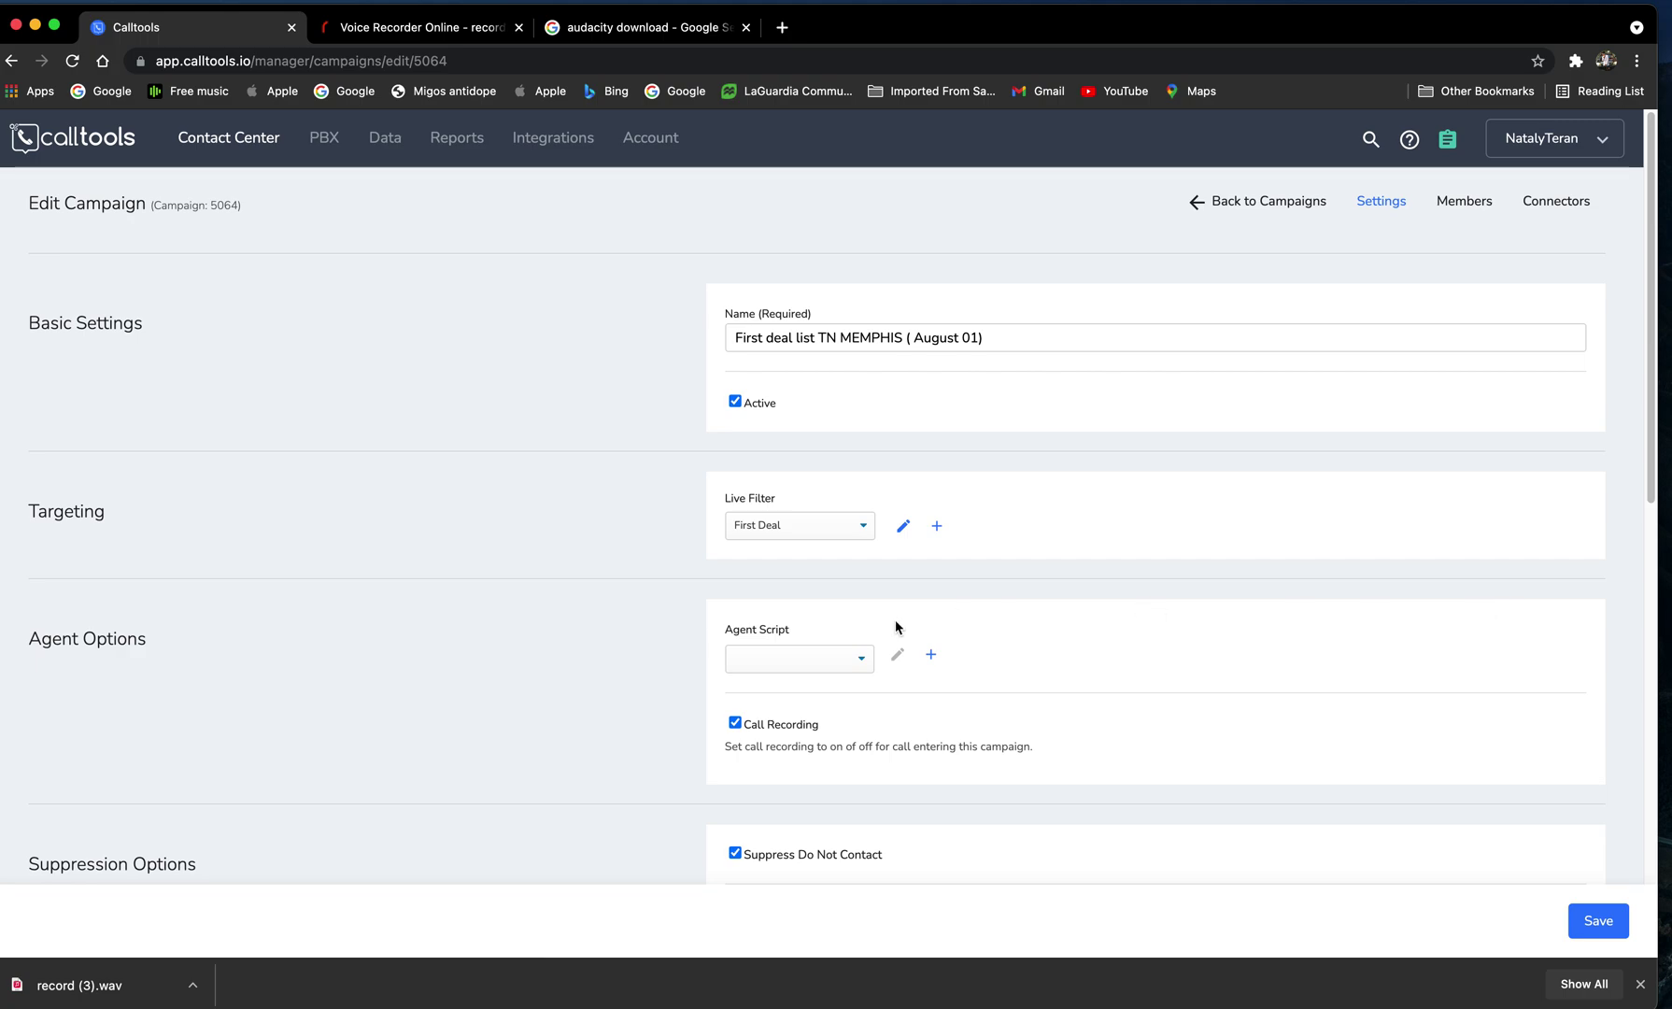
pyautogui.scroll(-10, 895, 620)
pyautogui.scroll(-3, 896, 619)
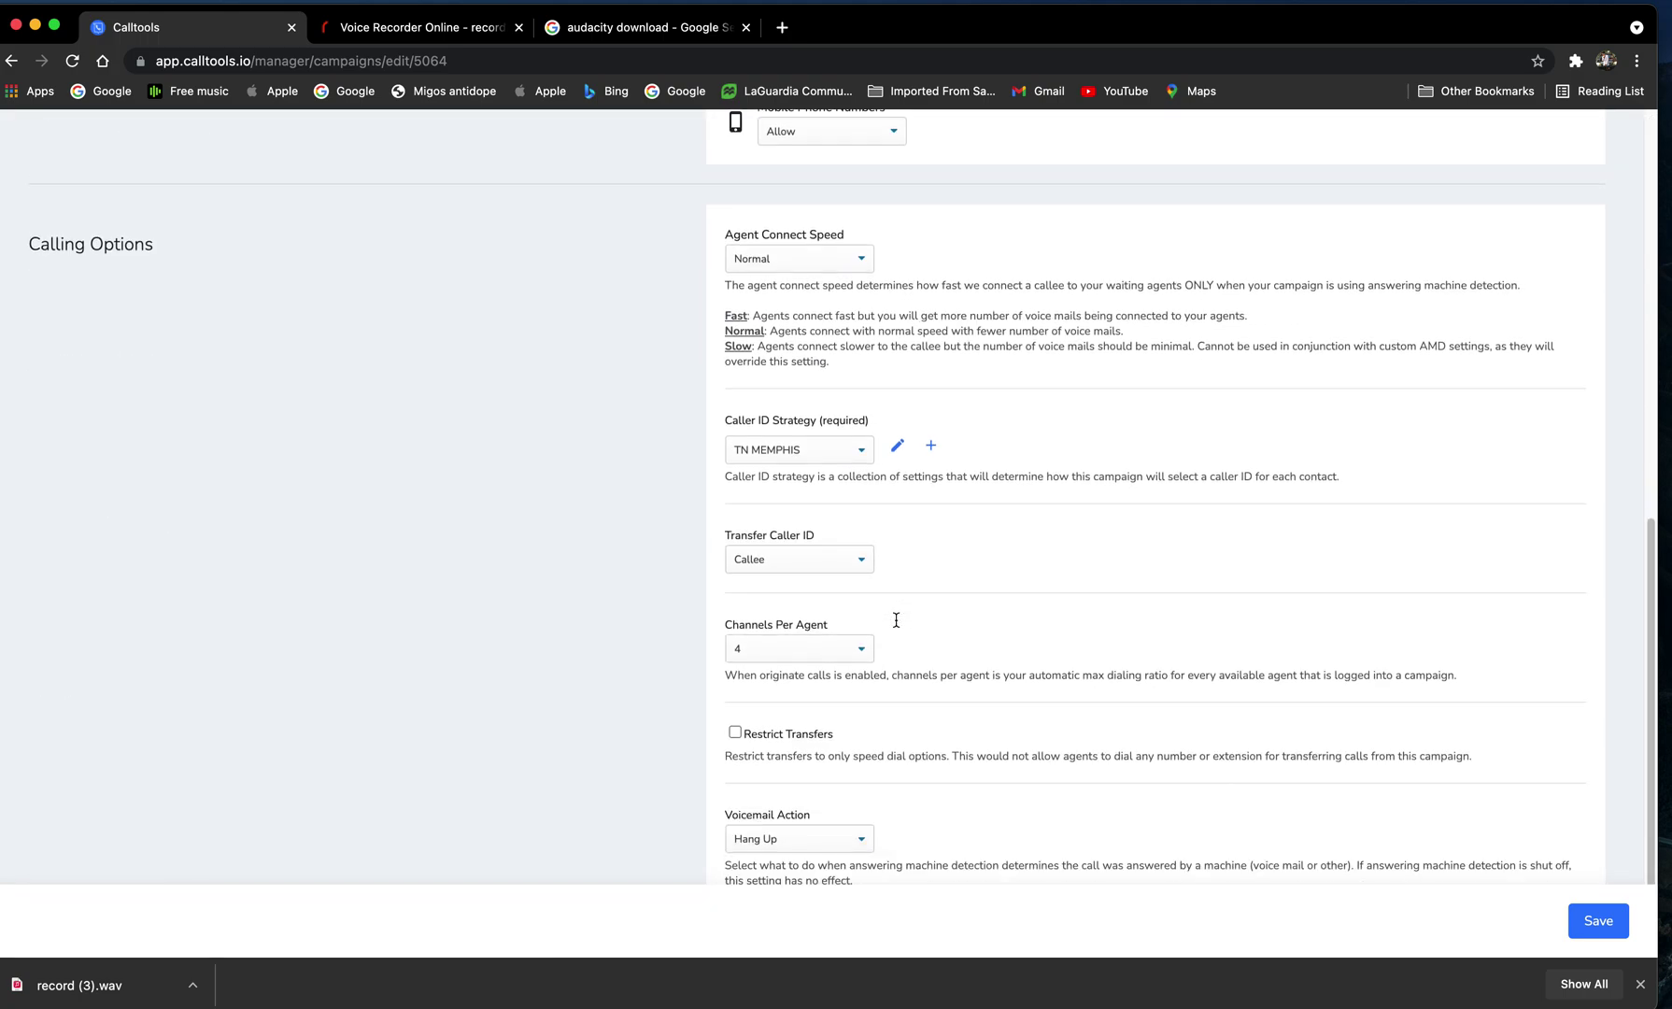
pyautogui.scroll(2, 896, 621)
pyautogui.scroll(14, 895, 626)
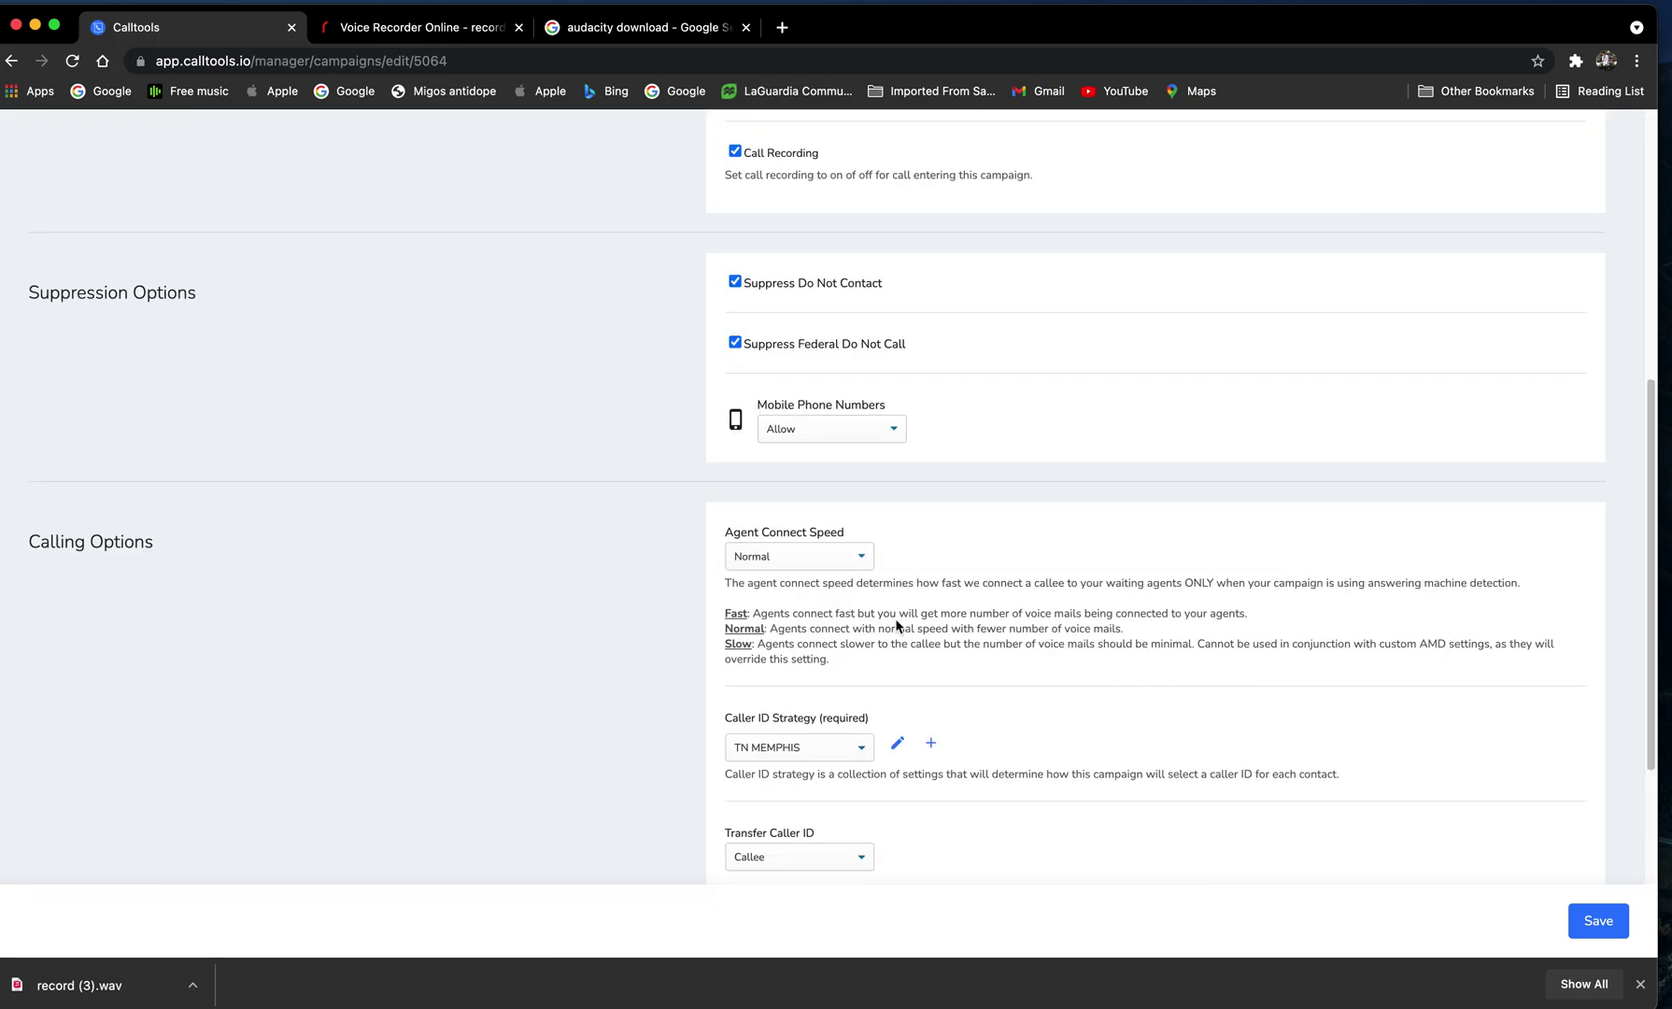
pyautogui.scroll(-2, 1255, 176)
pyautogui.scroll(2, 1255, 175)
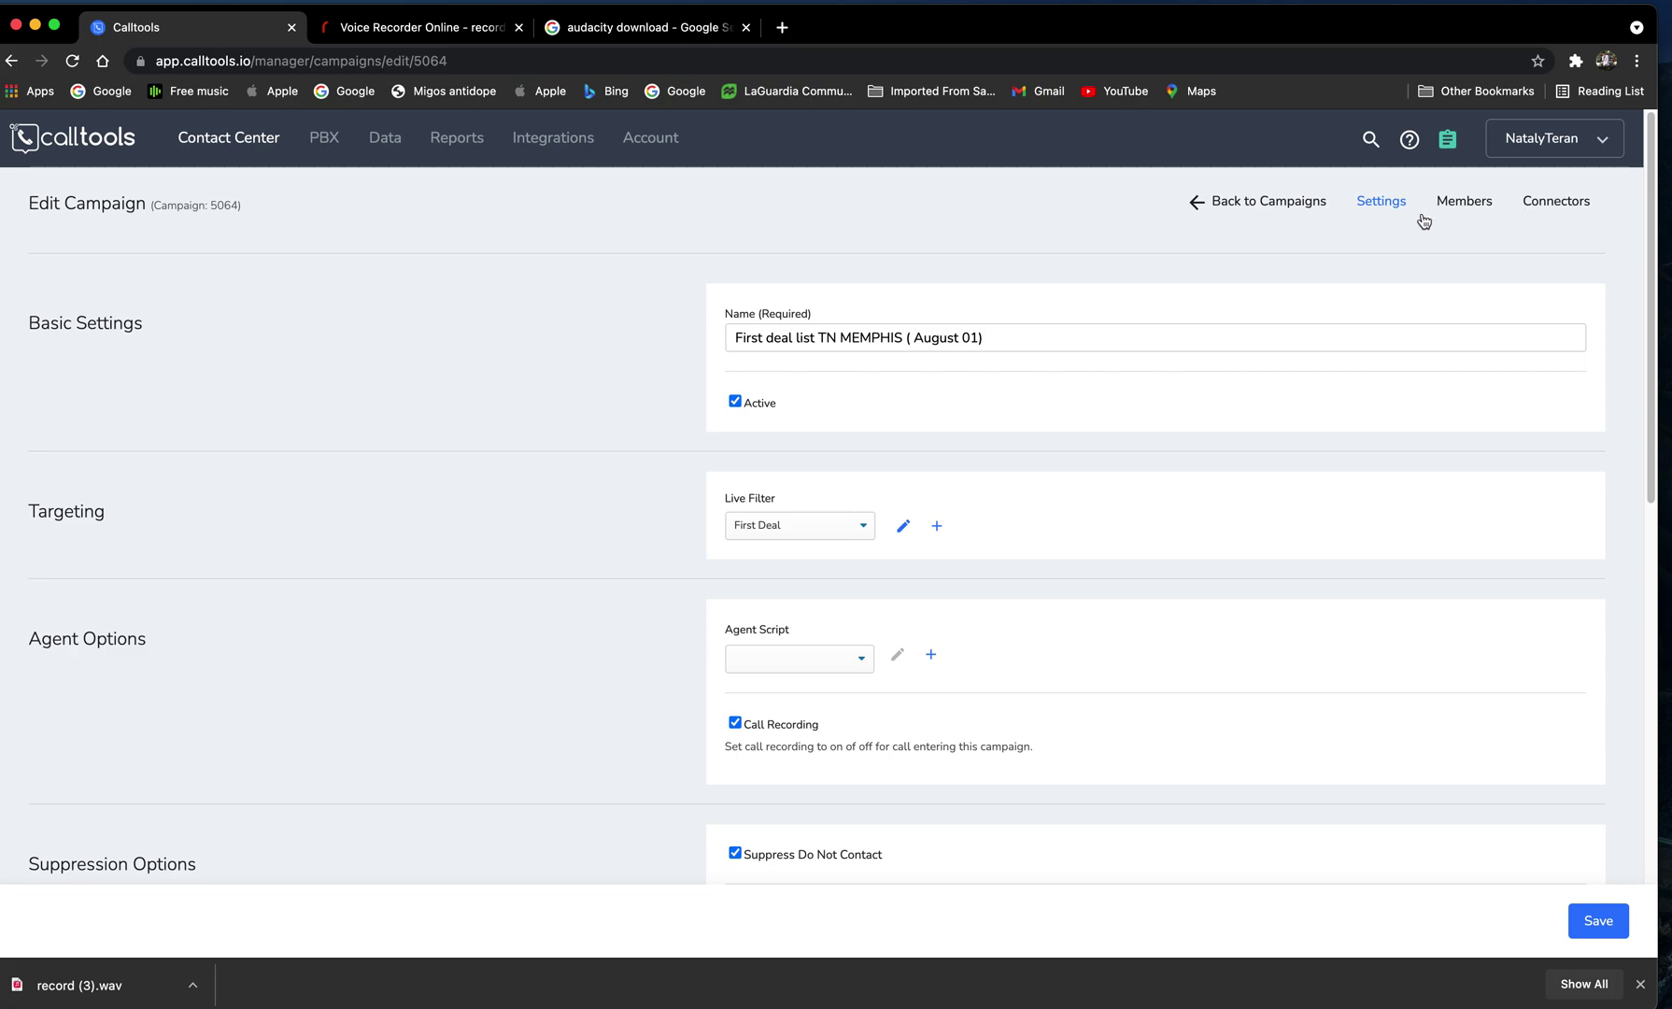
pyautogui.click(1569, 205)
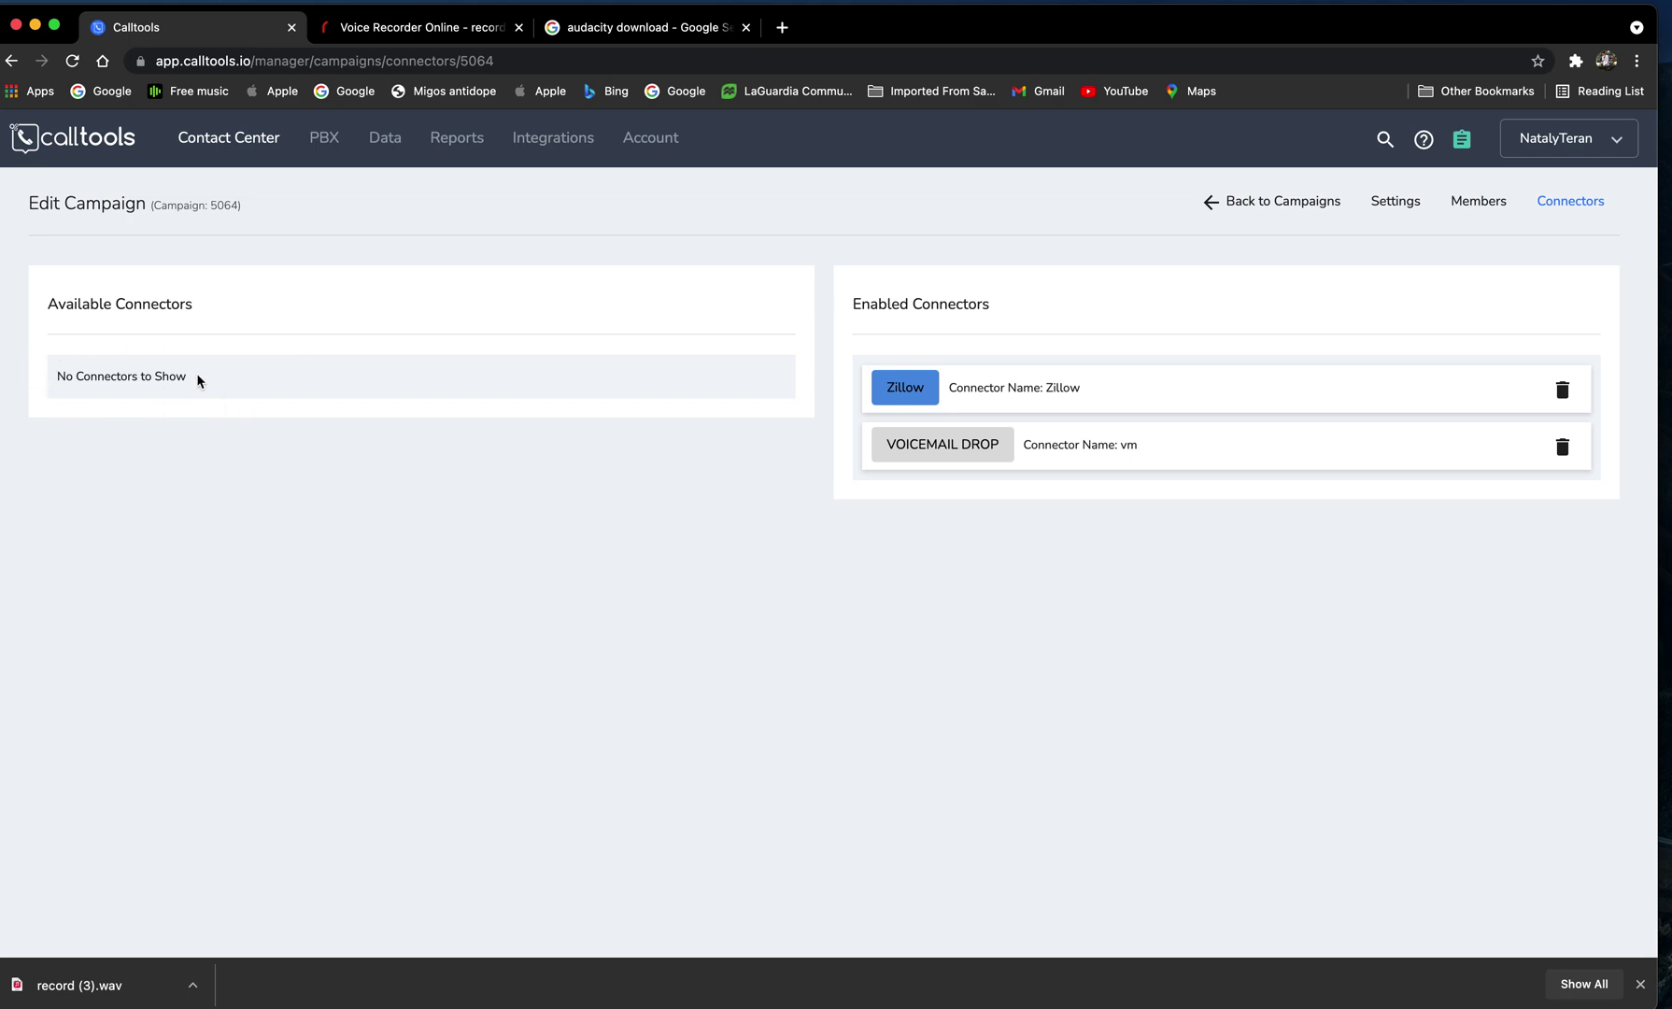
# - Remove the vm connector from the campaign's enabled connectors and enable it again
pyautogui.click(965, 436)
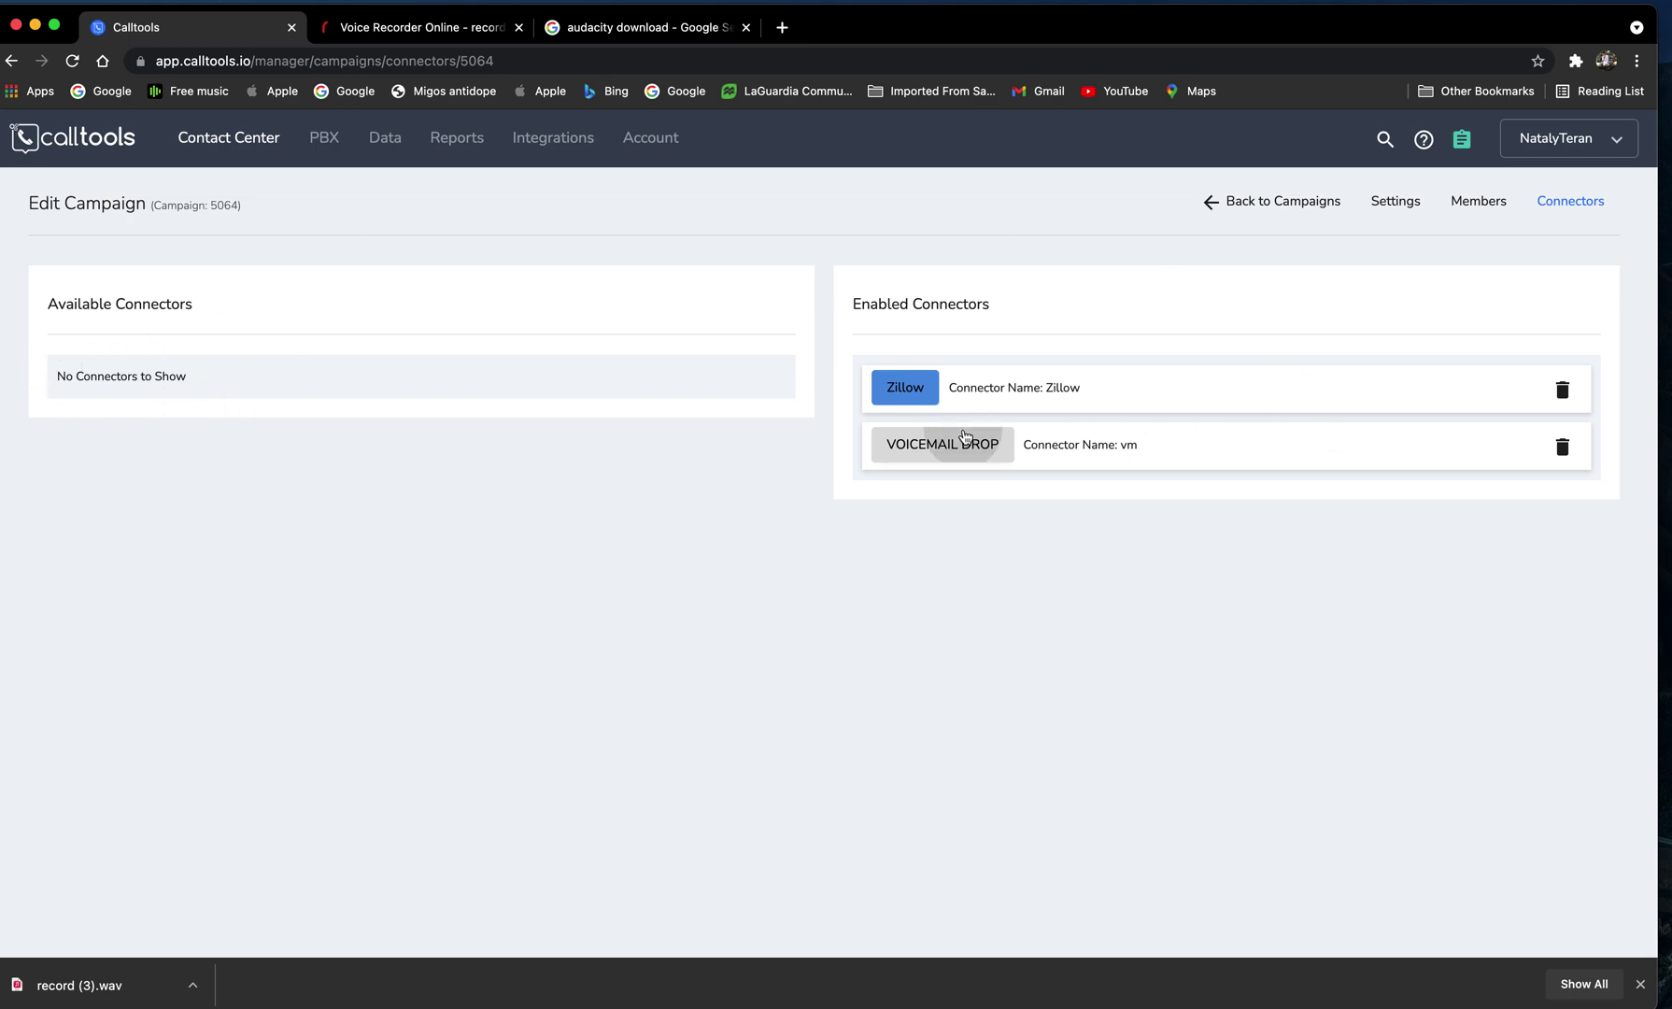
pyautogui.click(1560, 446)
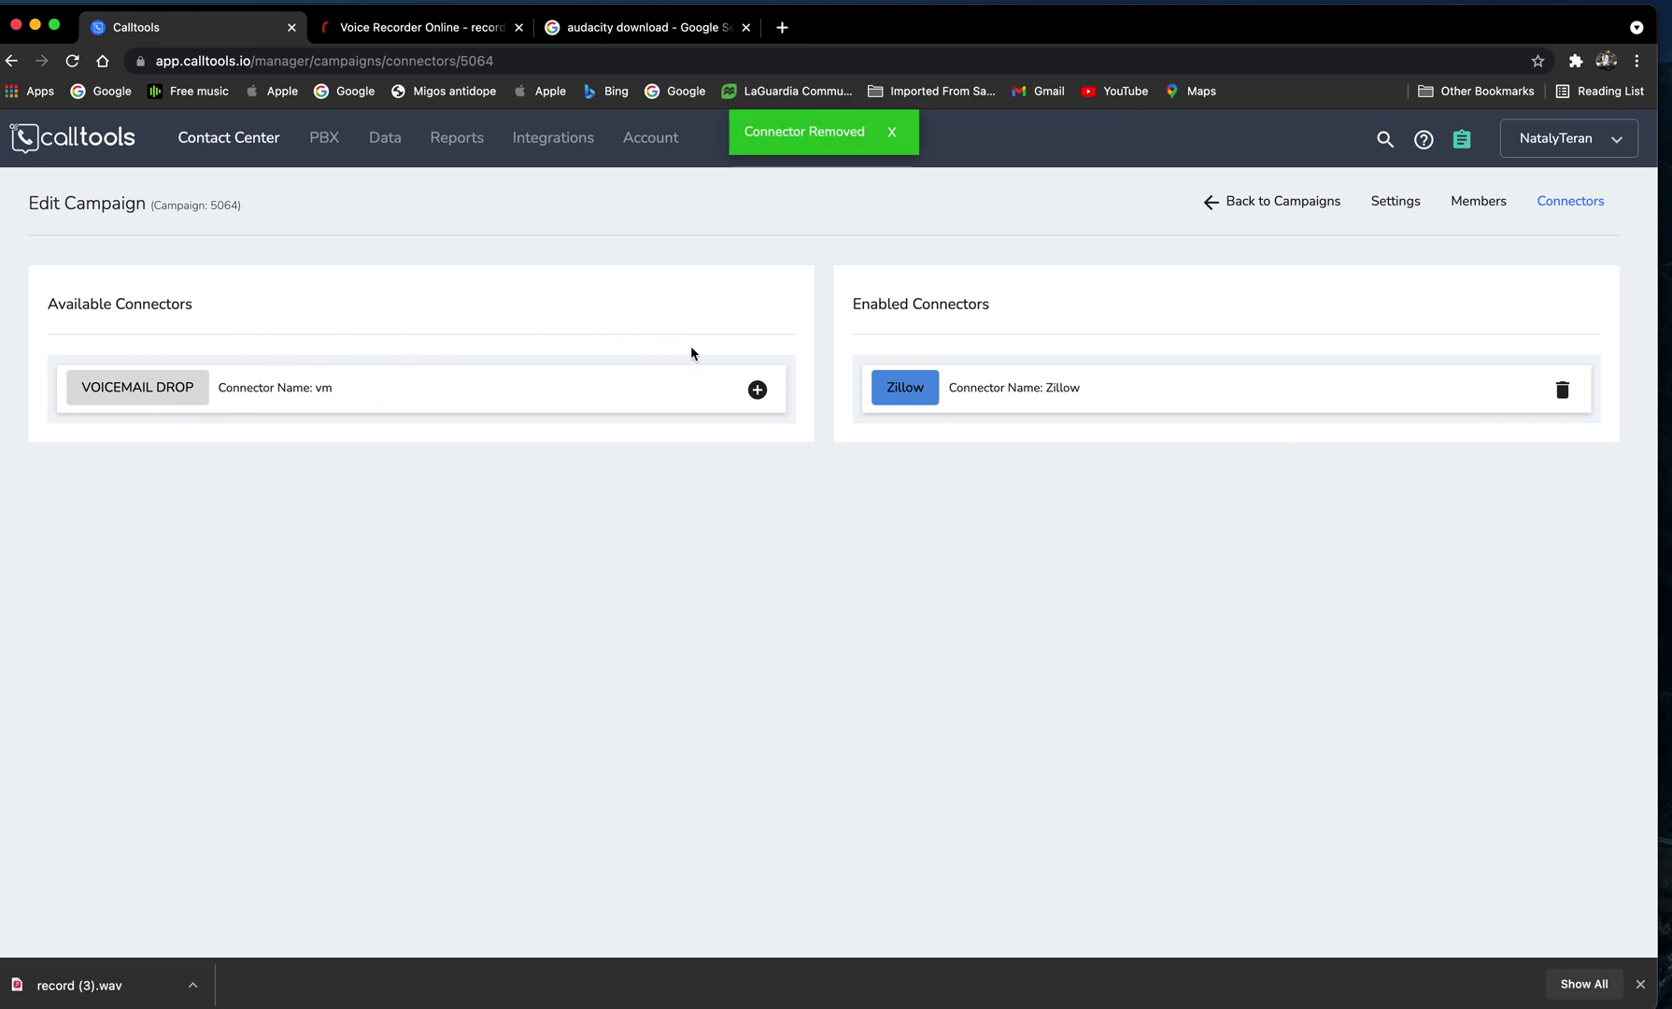
pyautogui.click(757, 390)
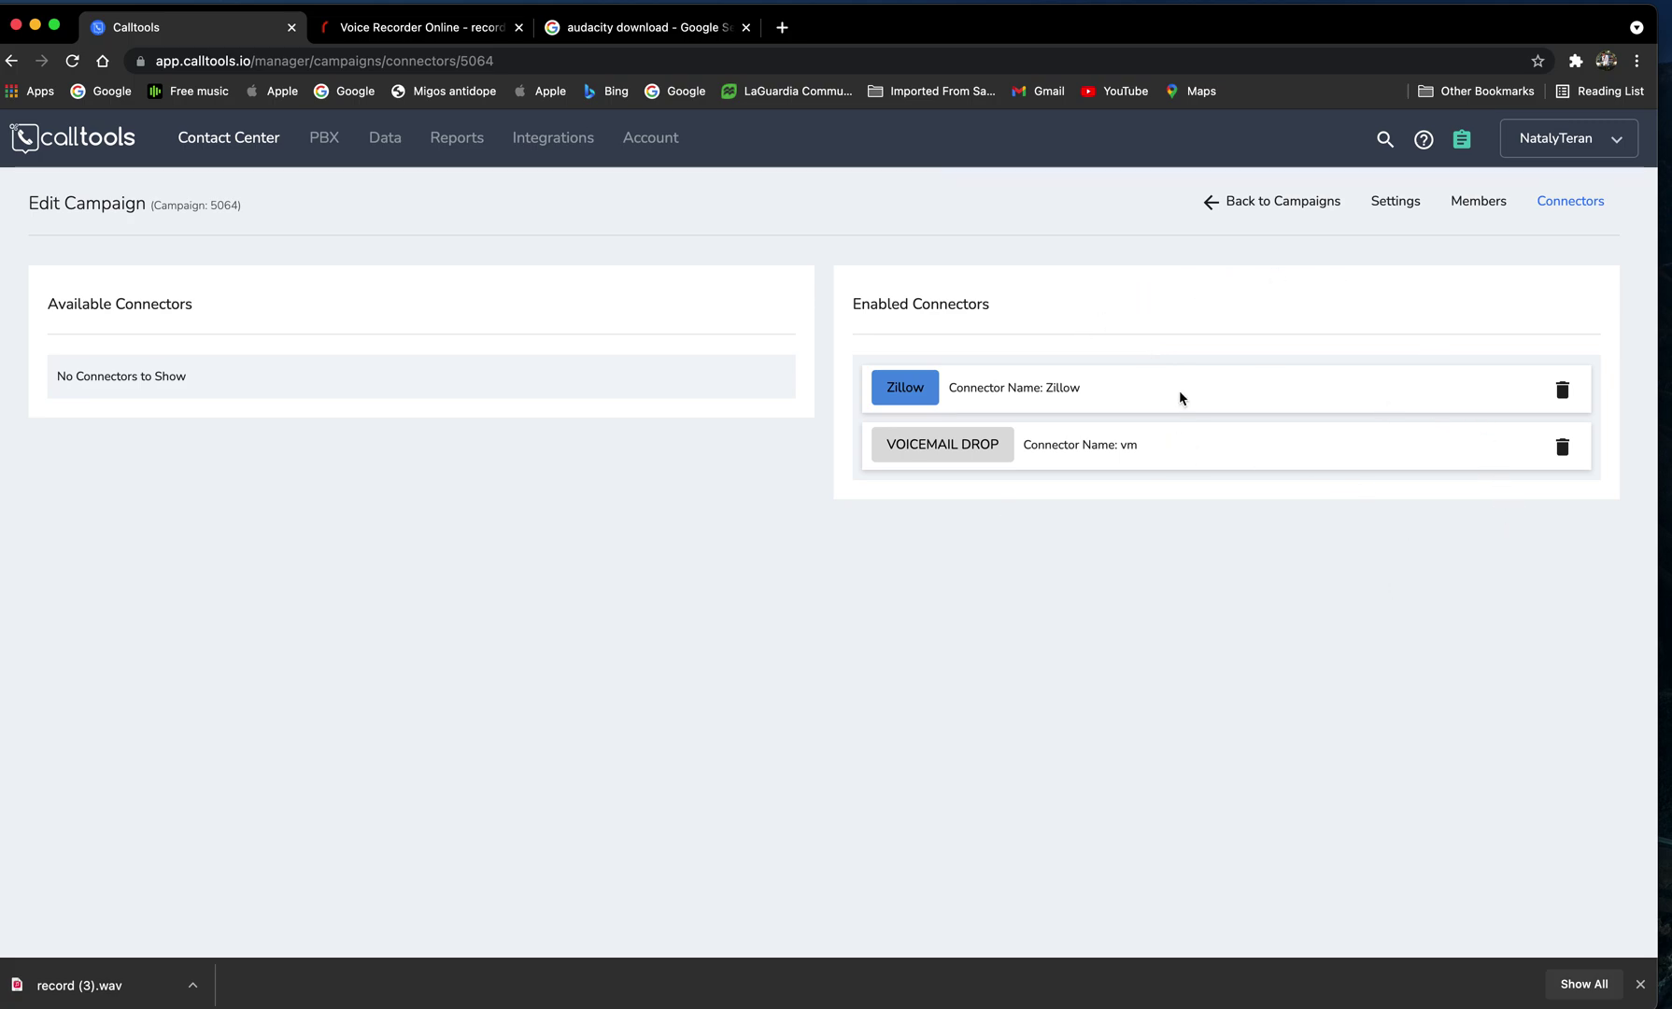
# - Leave the campaign, switch to the agent dashboard and join the campaign First deal list TN MEMPHIS ( August 01)
pyautogui.click(1261, 201)
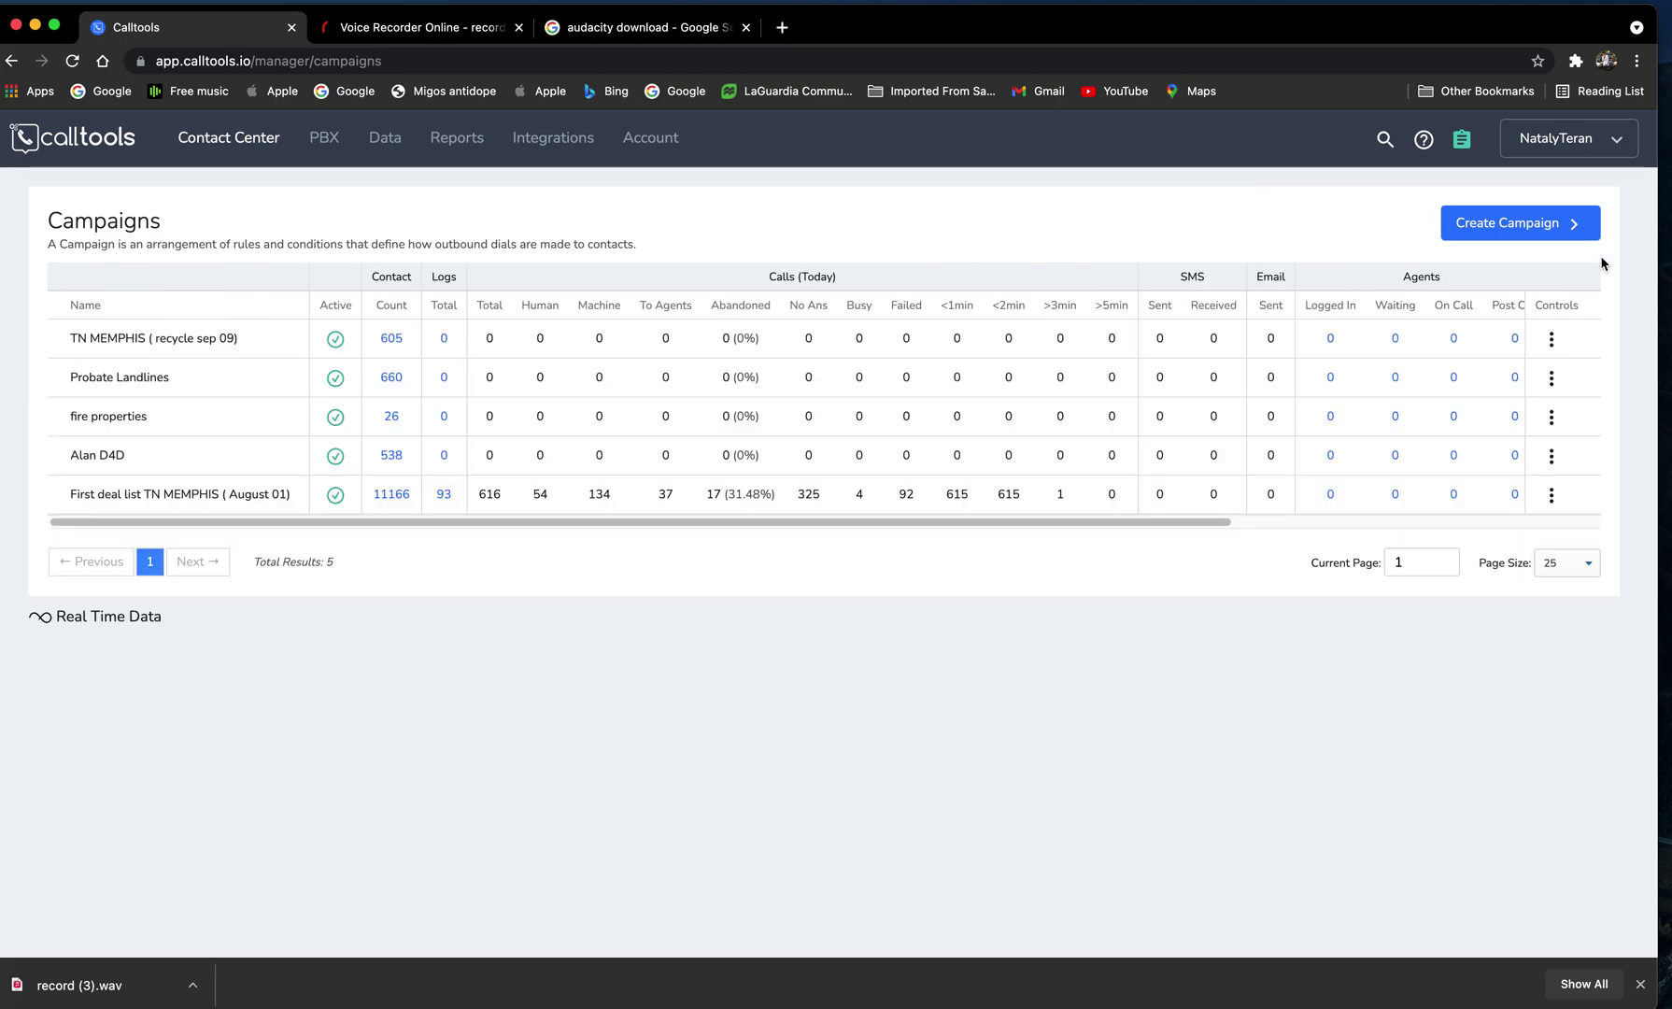
pyautogui.click(1578, 149)
pyautogui.click(1557, 220)
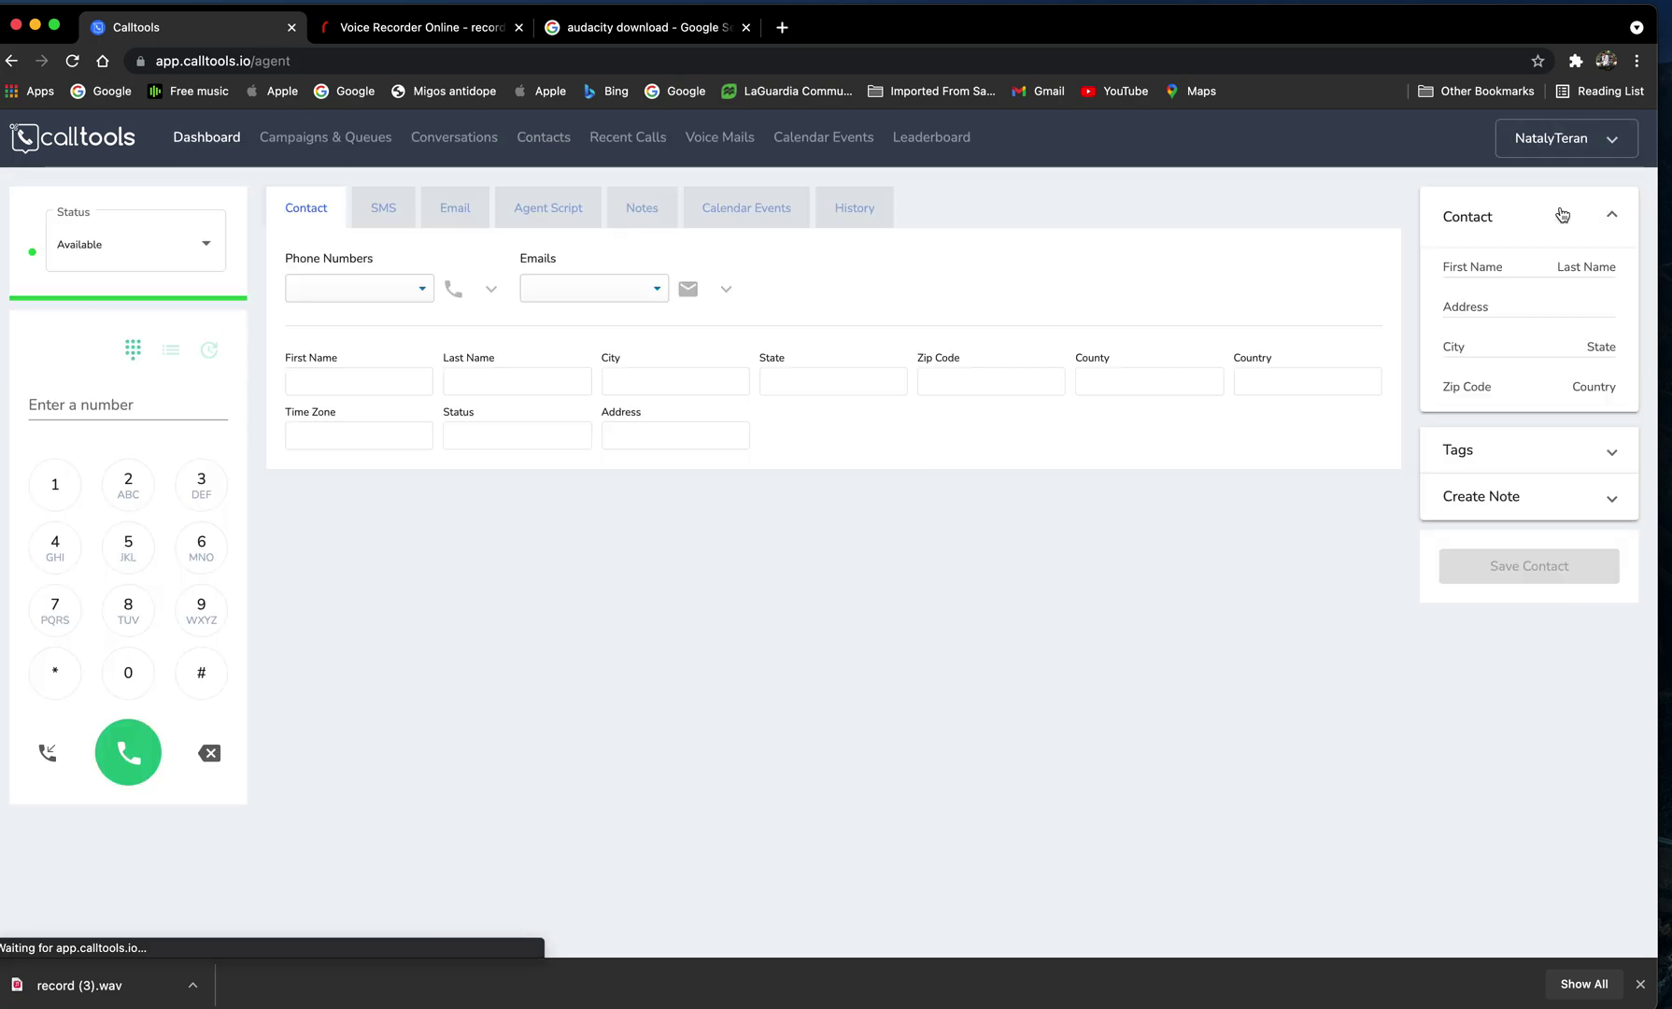
pyautogui.click(308, 142)
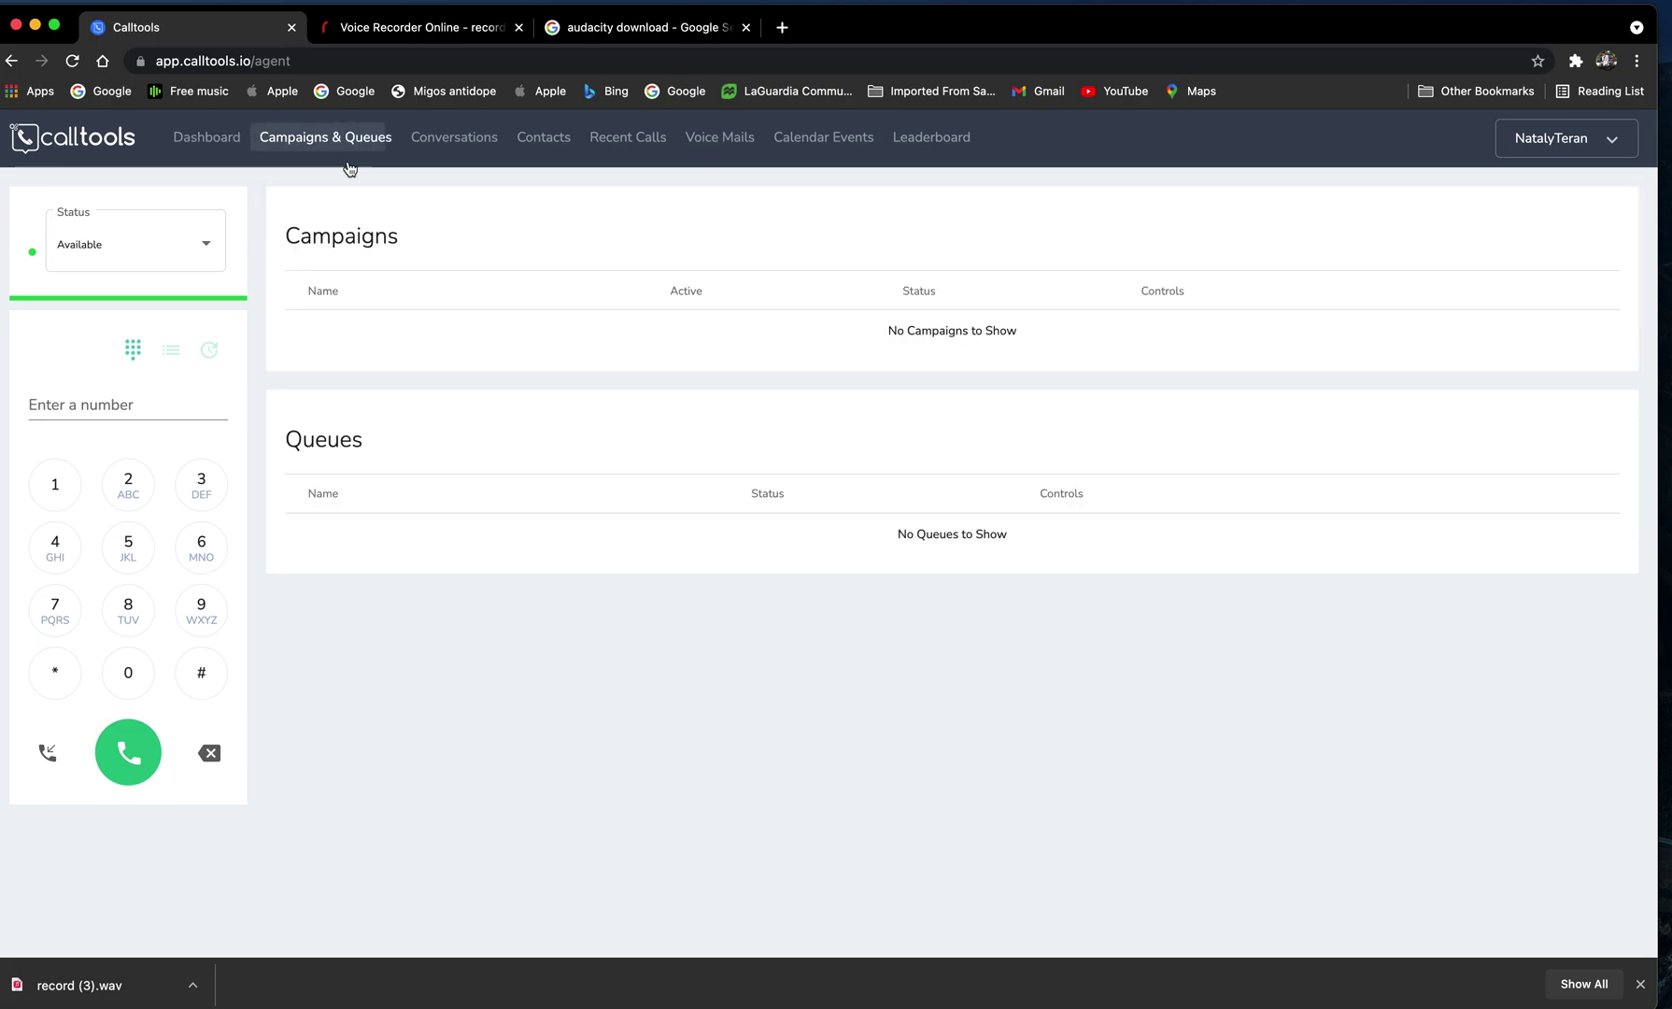
pyautogui.click(1360, 448)
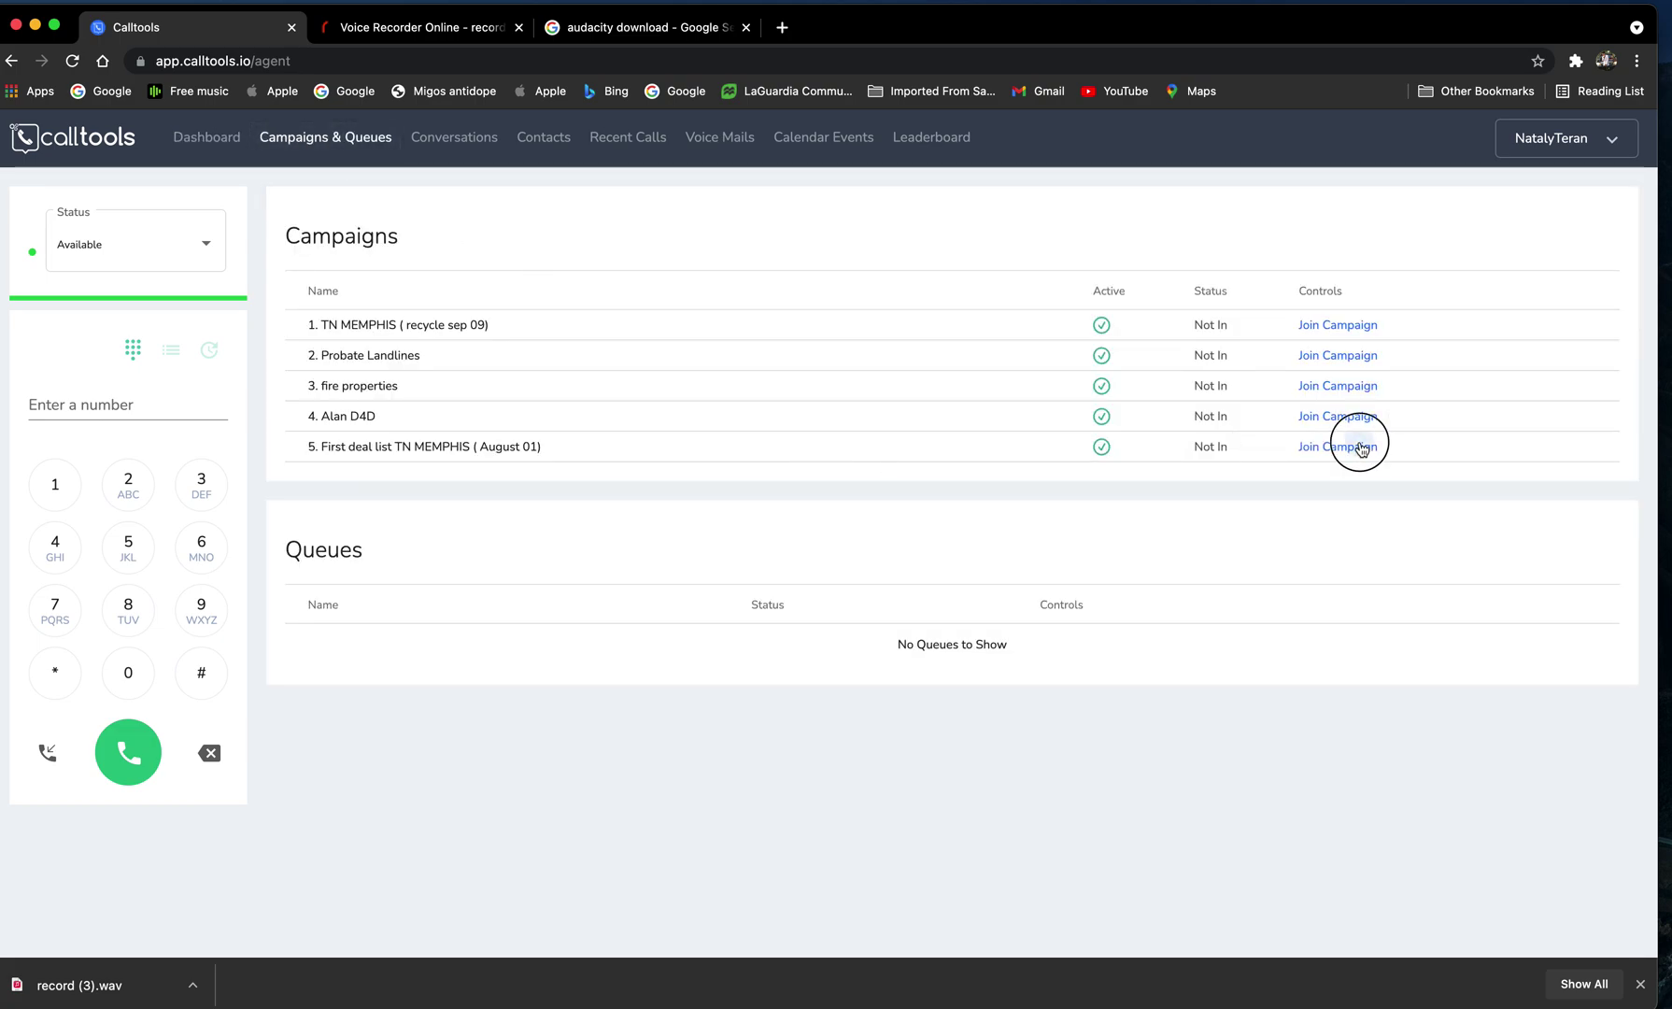
pyautogui.scroll(-1, 141, 889)
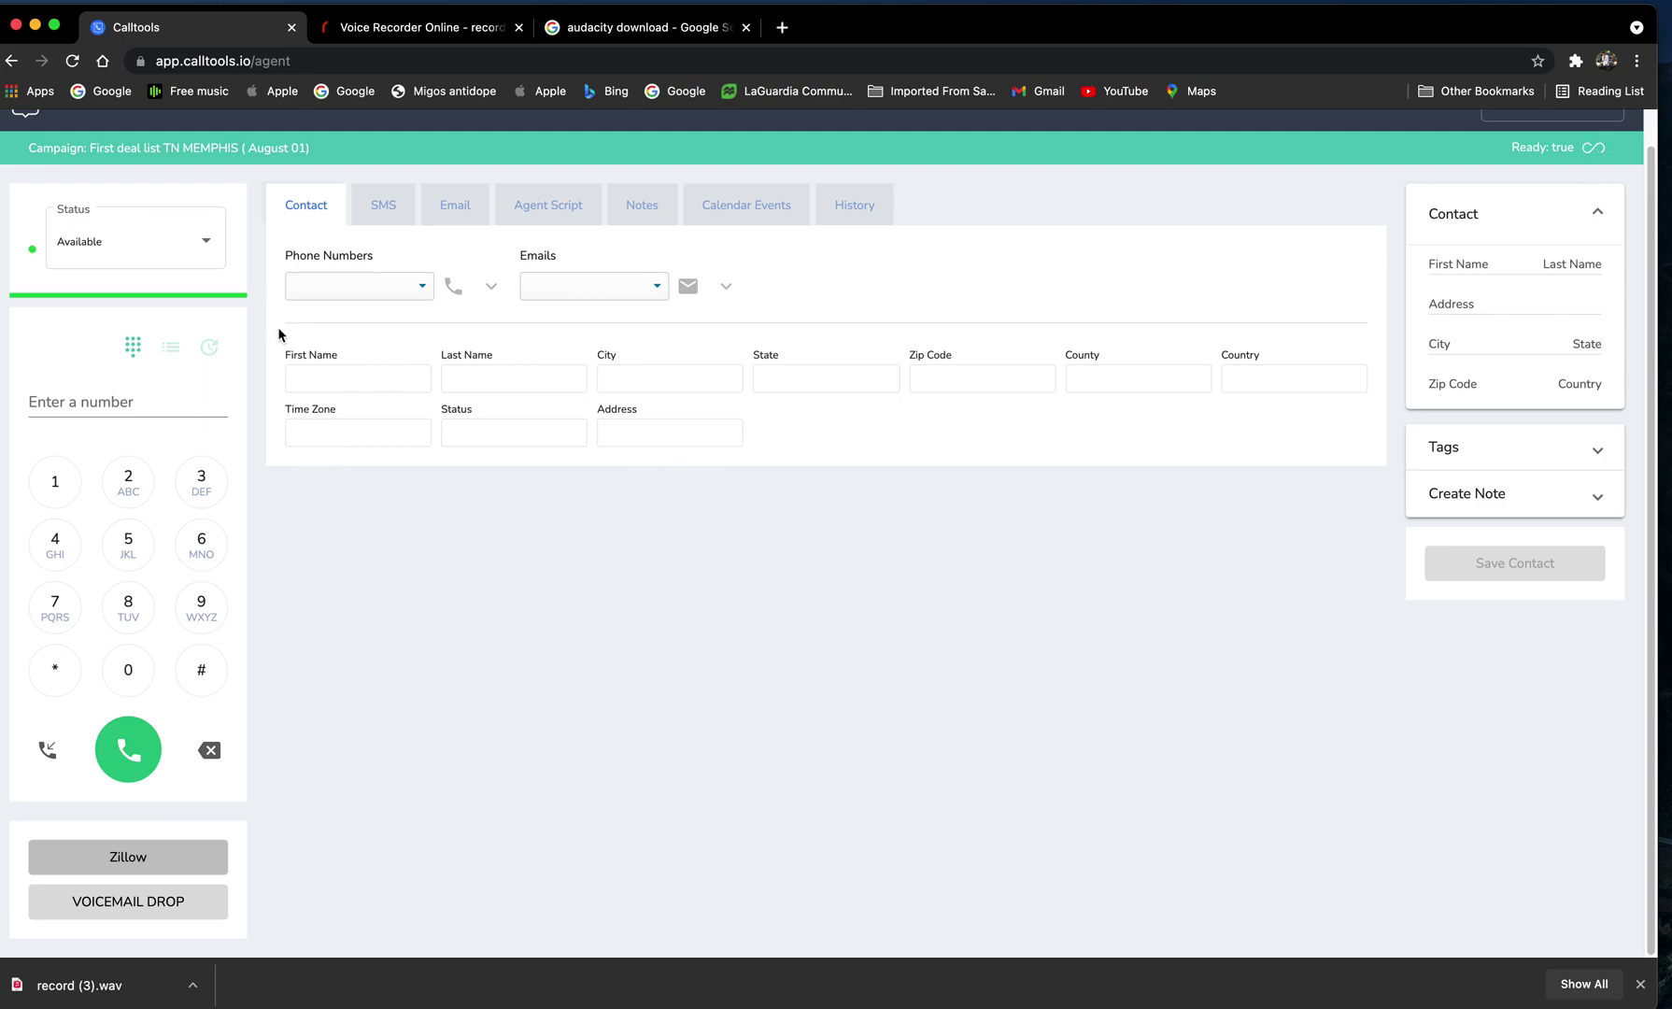
# - Set the agent status to Not Available and dismiss the browser's downloads bar
pyautogui.click(189, 247)
pyautogui.click(170, 286)
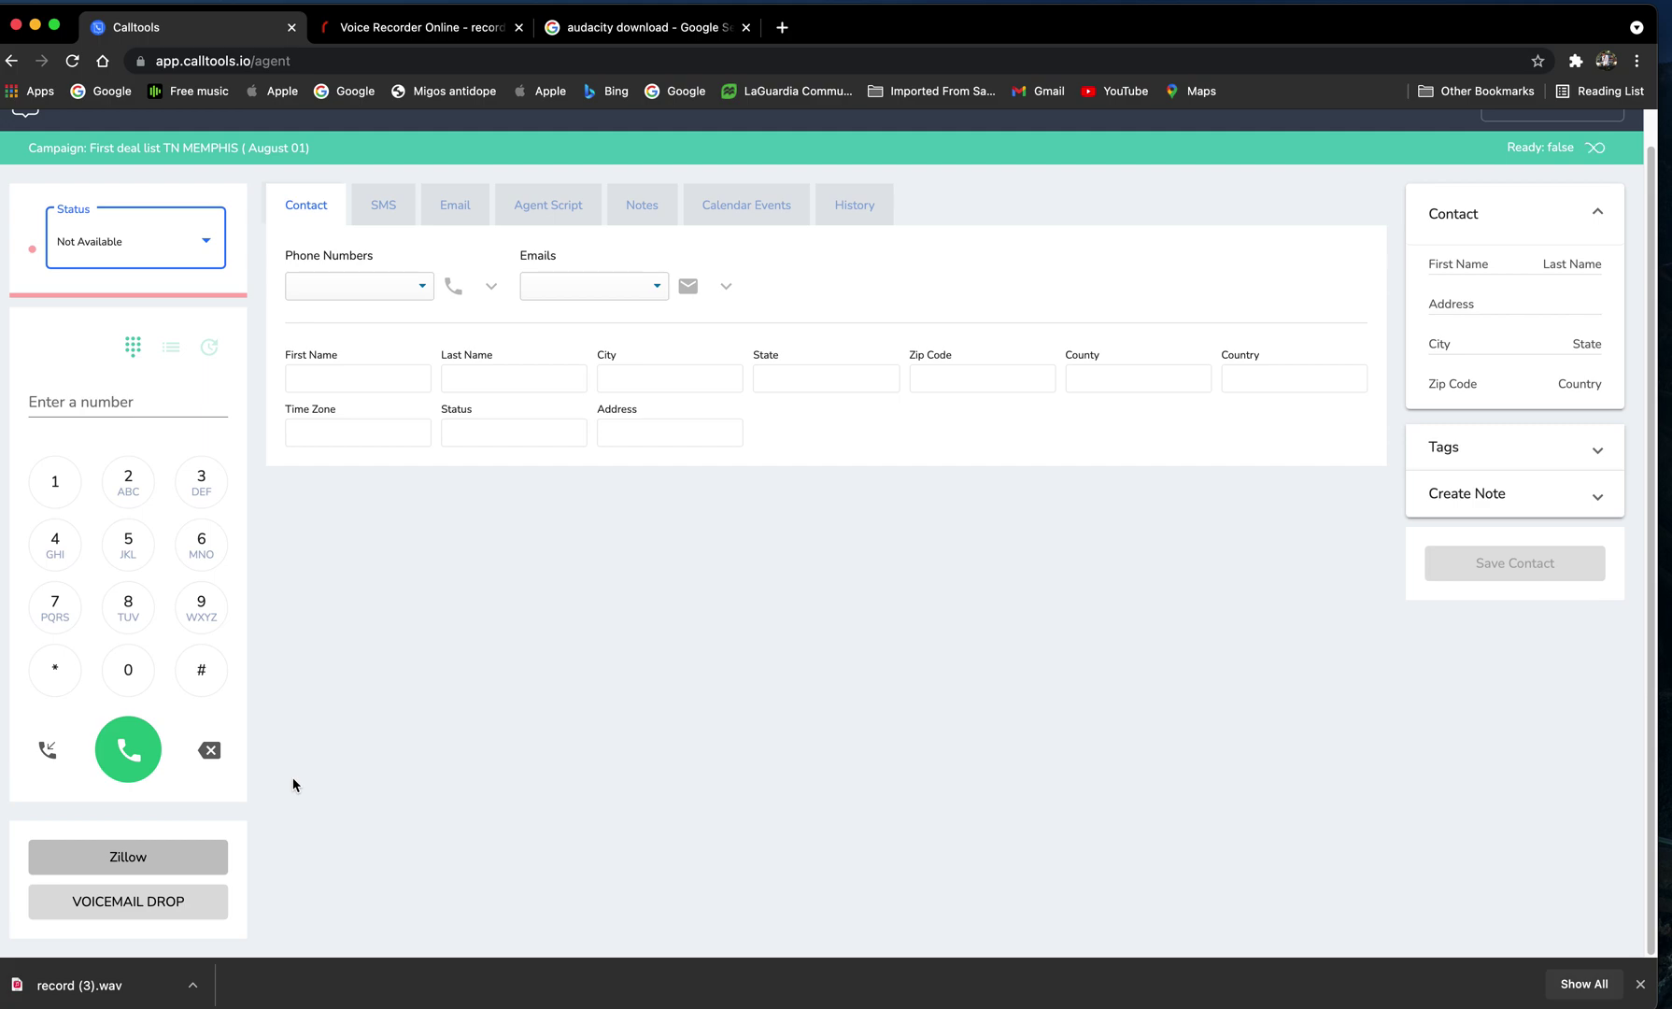
pyautogui.click(1640, 985)
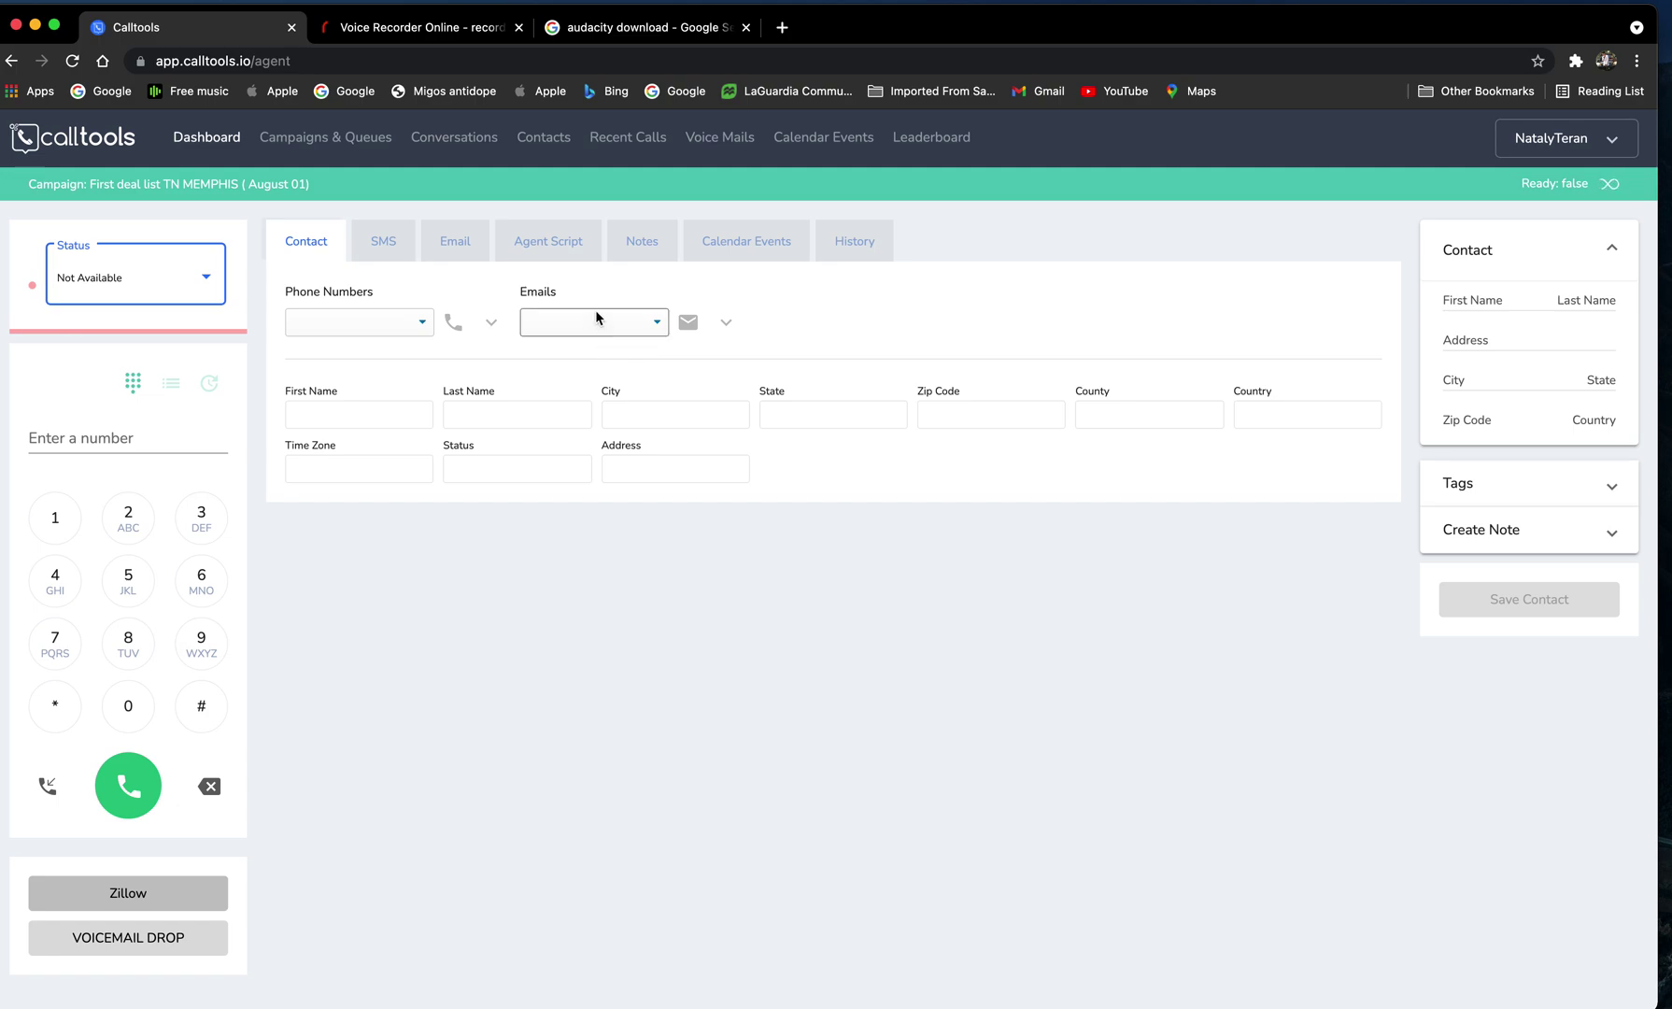
# - Return to the manager dashboard and open the account's user list
pyautogui.click(1550, 138)
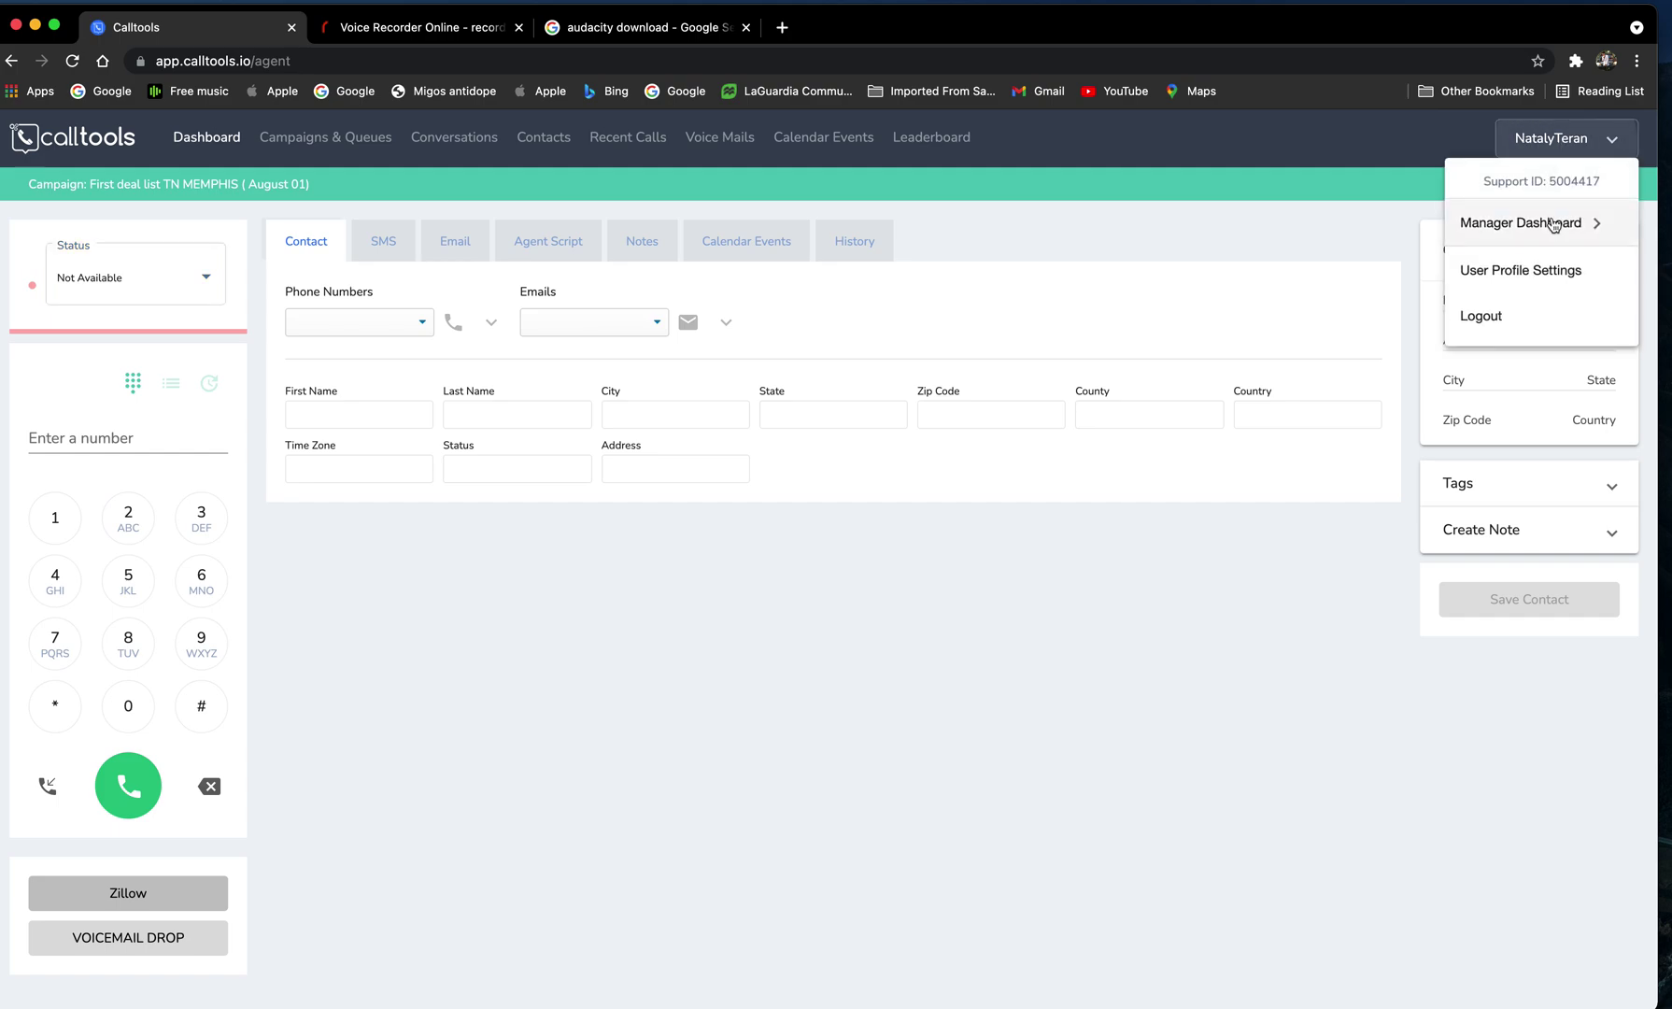
pyautogui.click(1552, 224)
pyautogui.click(645, 142)
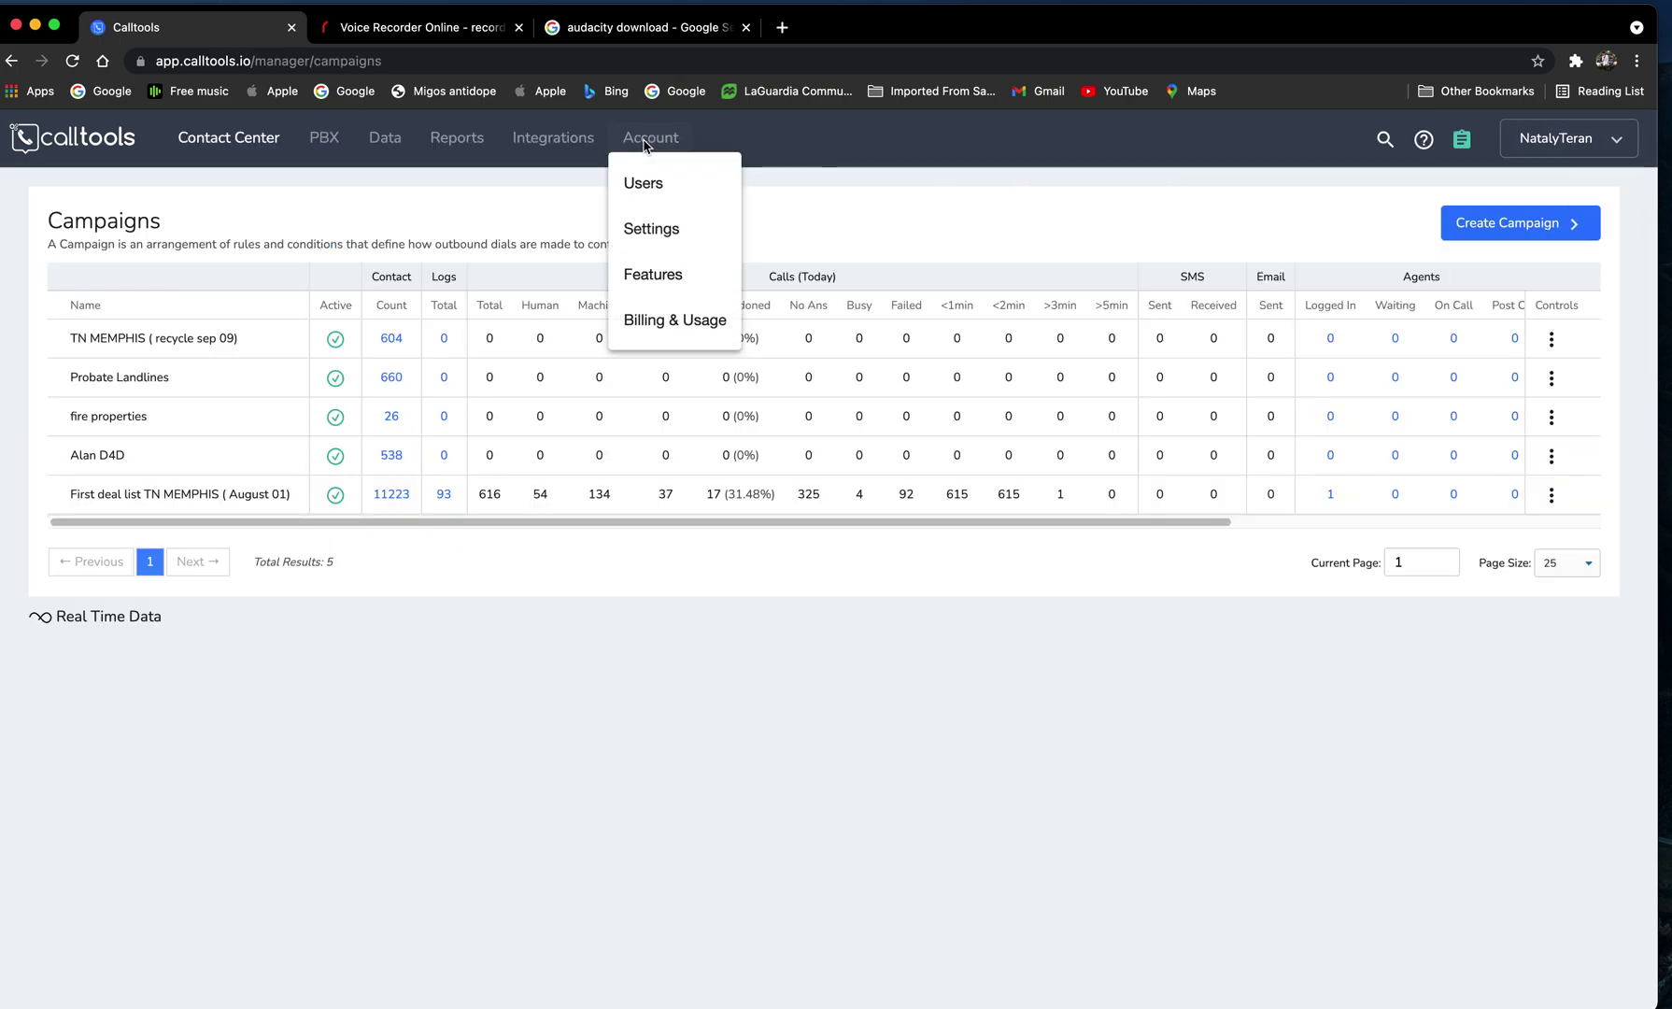
pyautogui.click(643, 183)
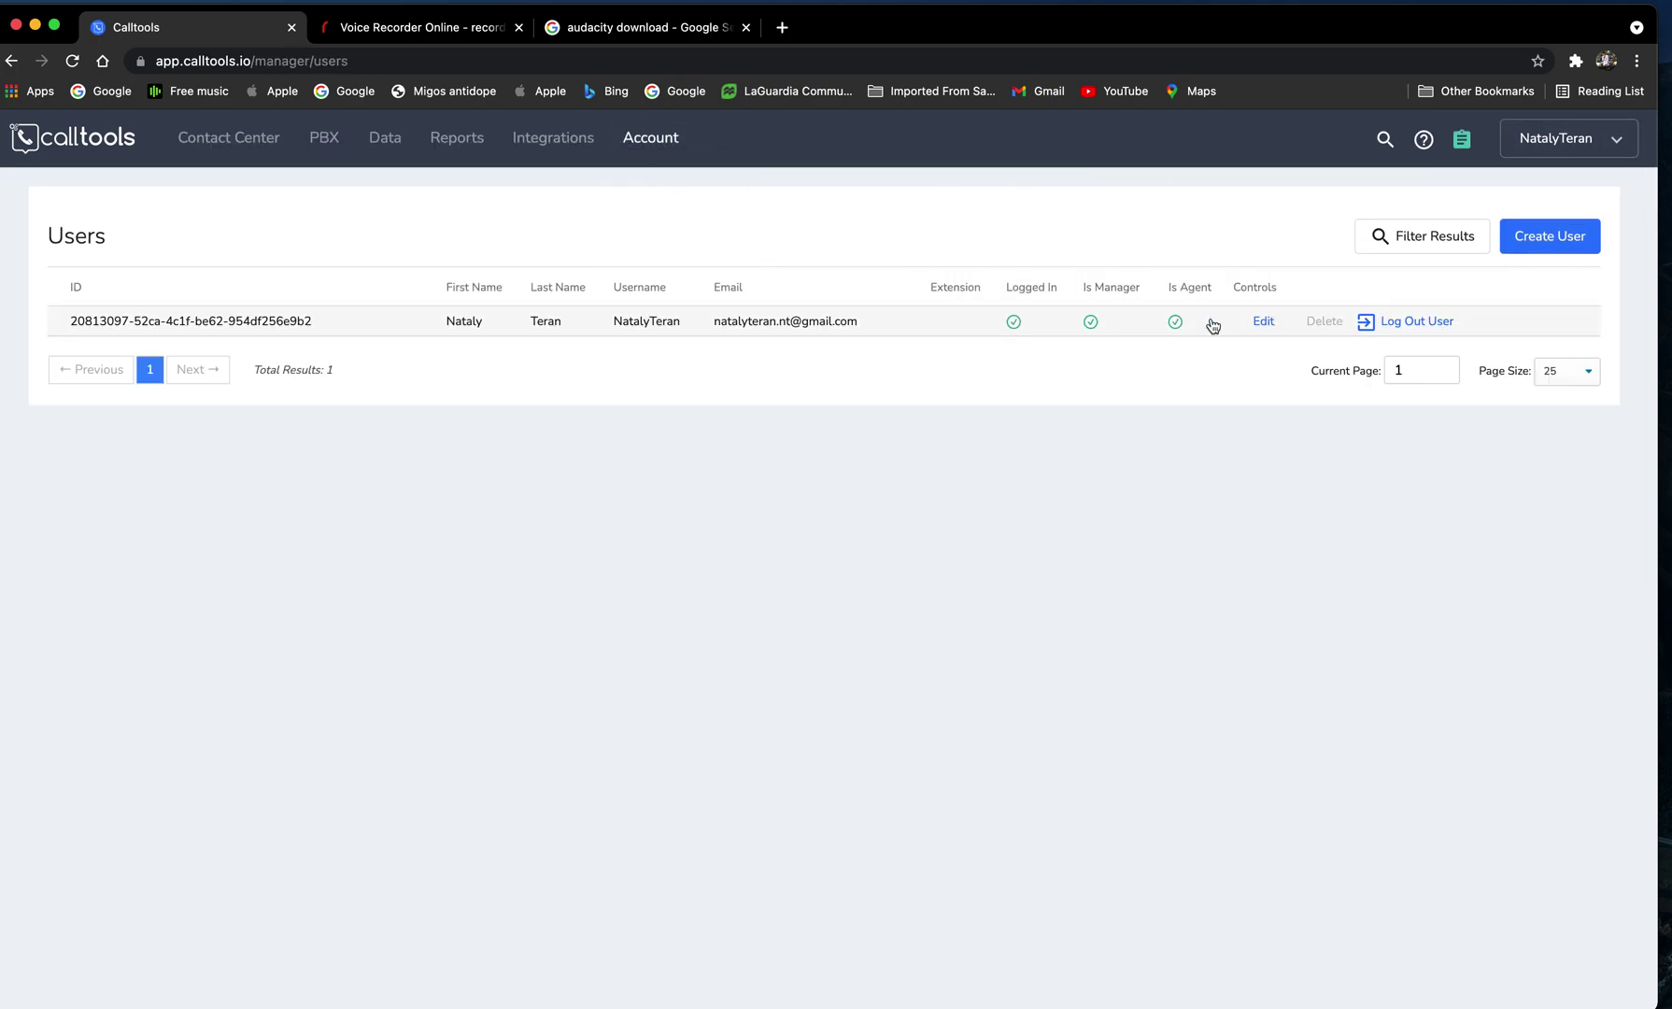
# - Open the user's voice mail settings and look at the existing voicemail's edit form without changing it
pyautogui.click(1264, 321)
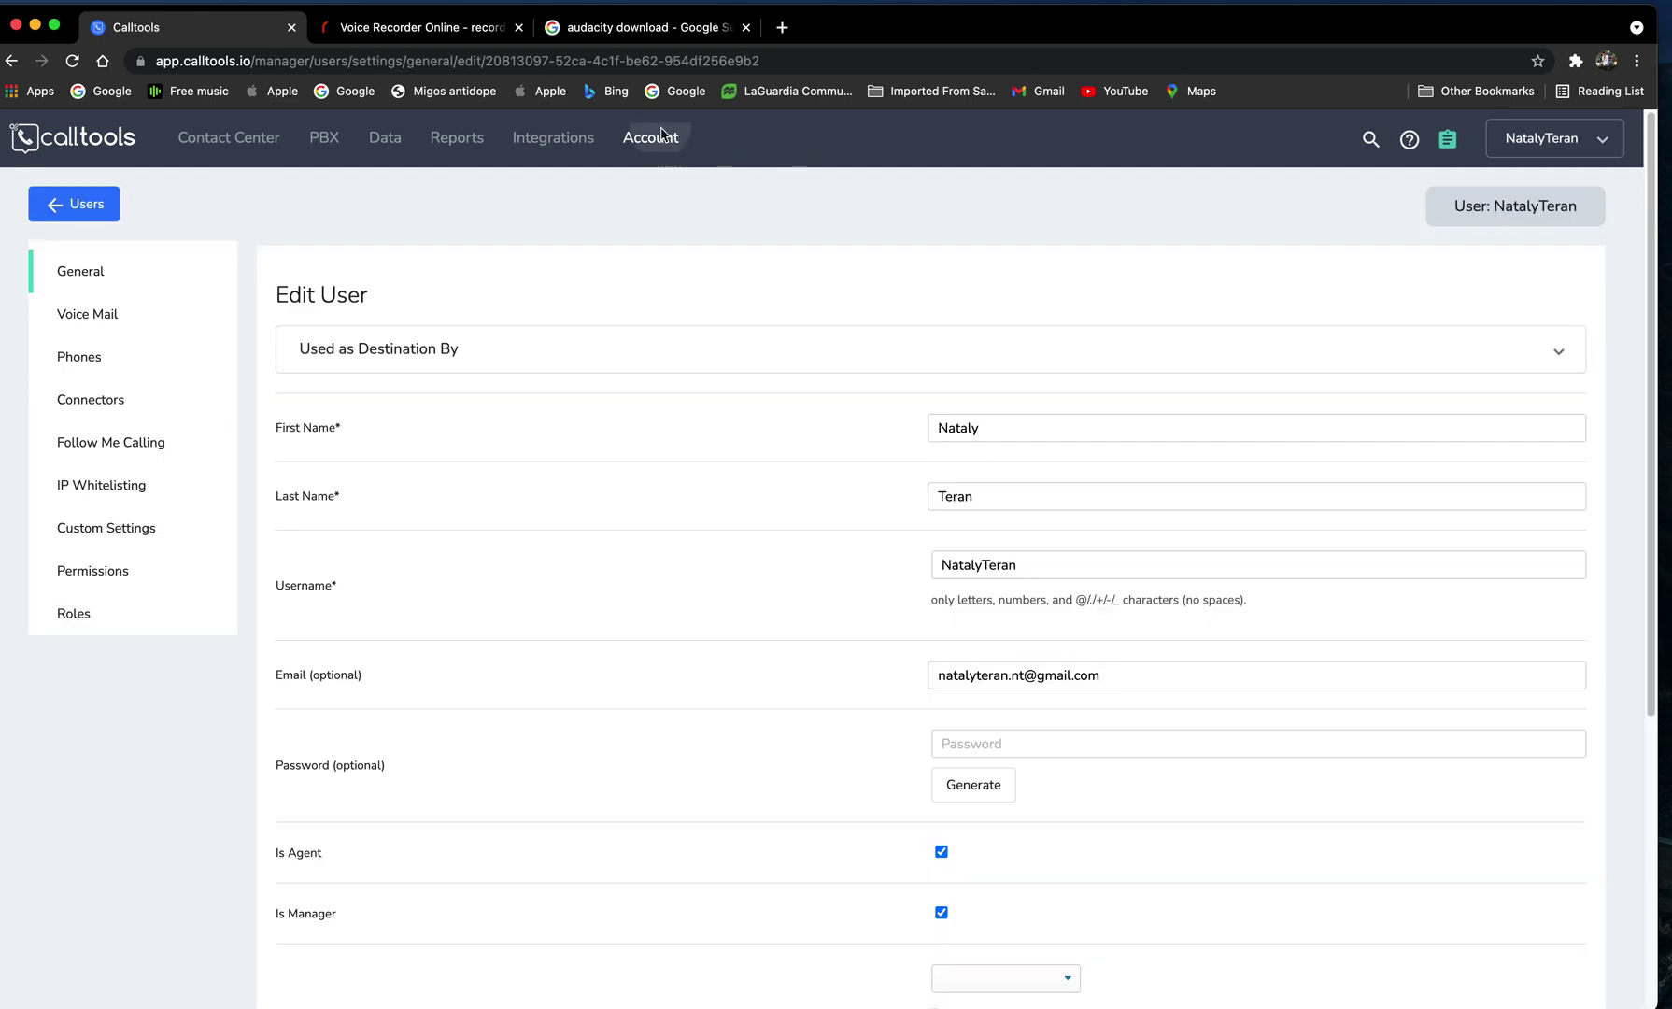
pyautogui.moveTo(659, 137)
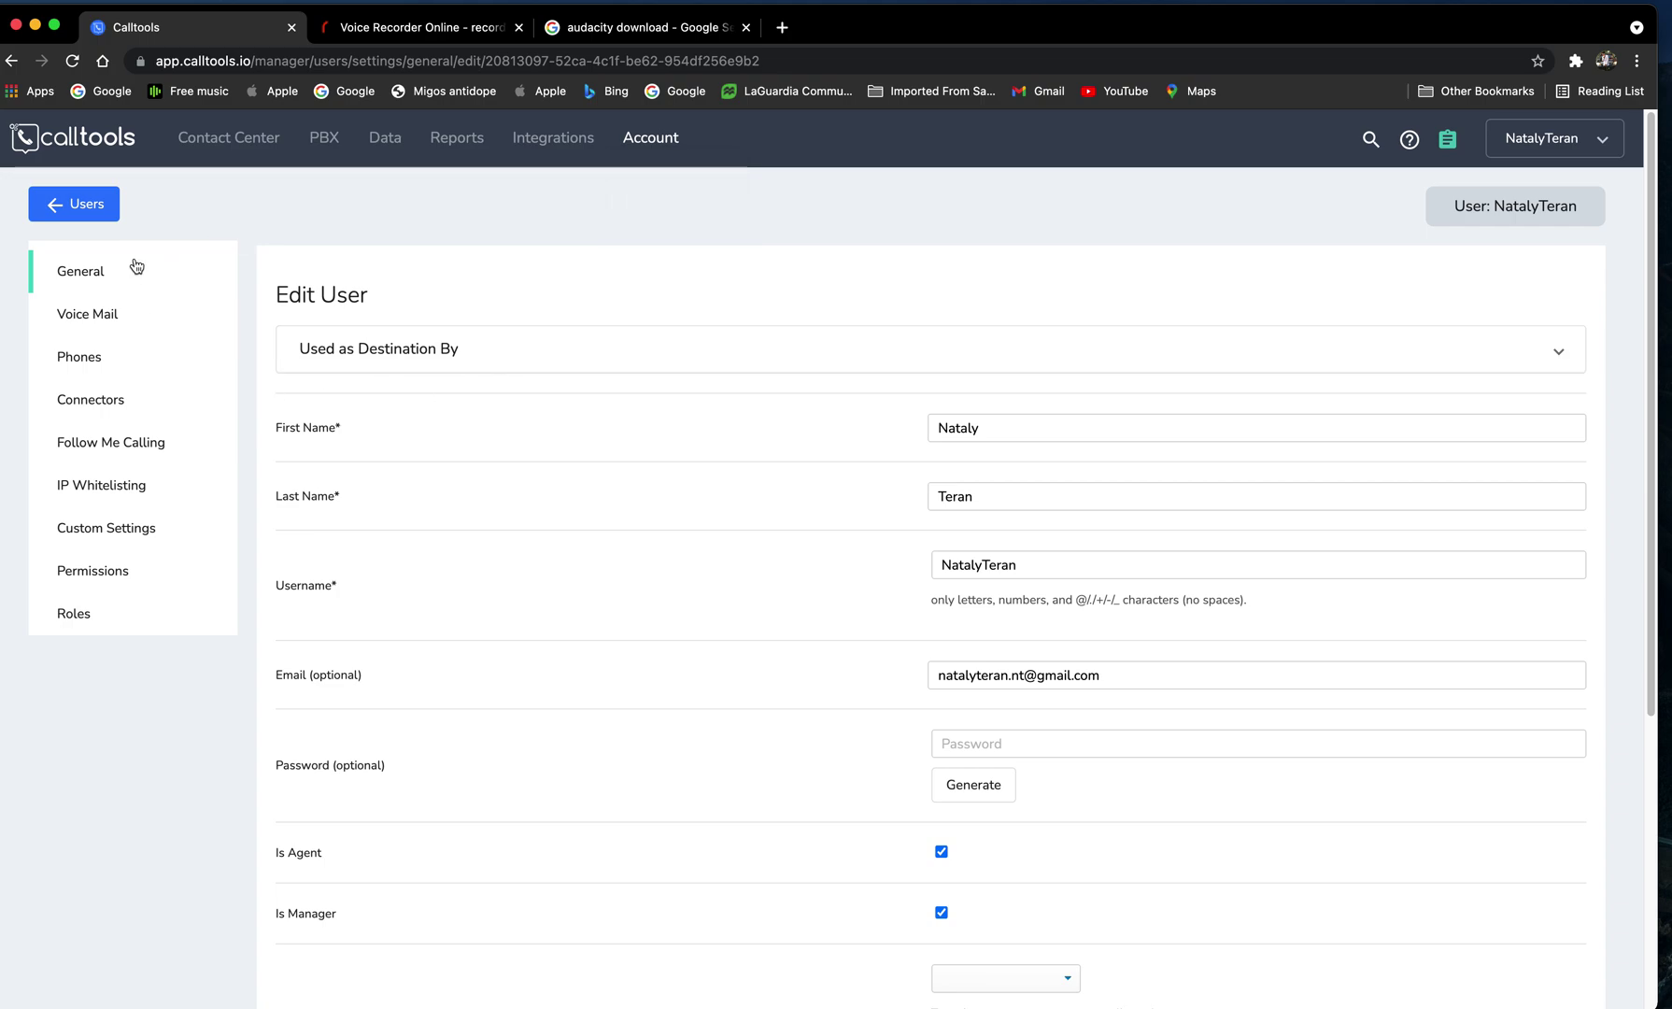
pyautogui.click(104, 205)
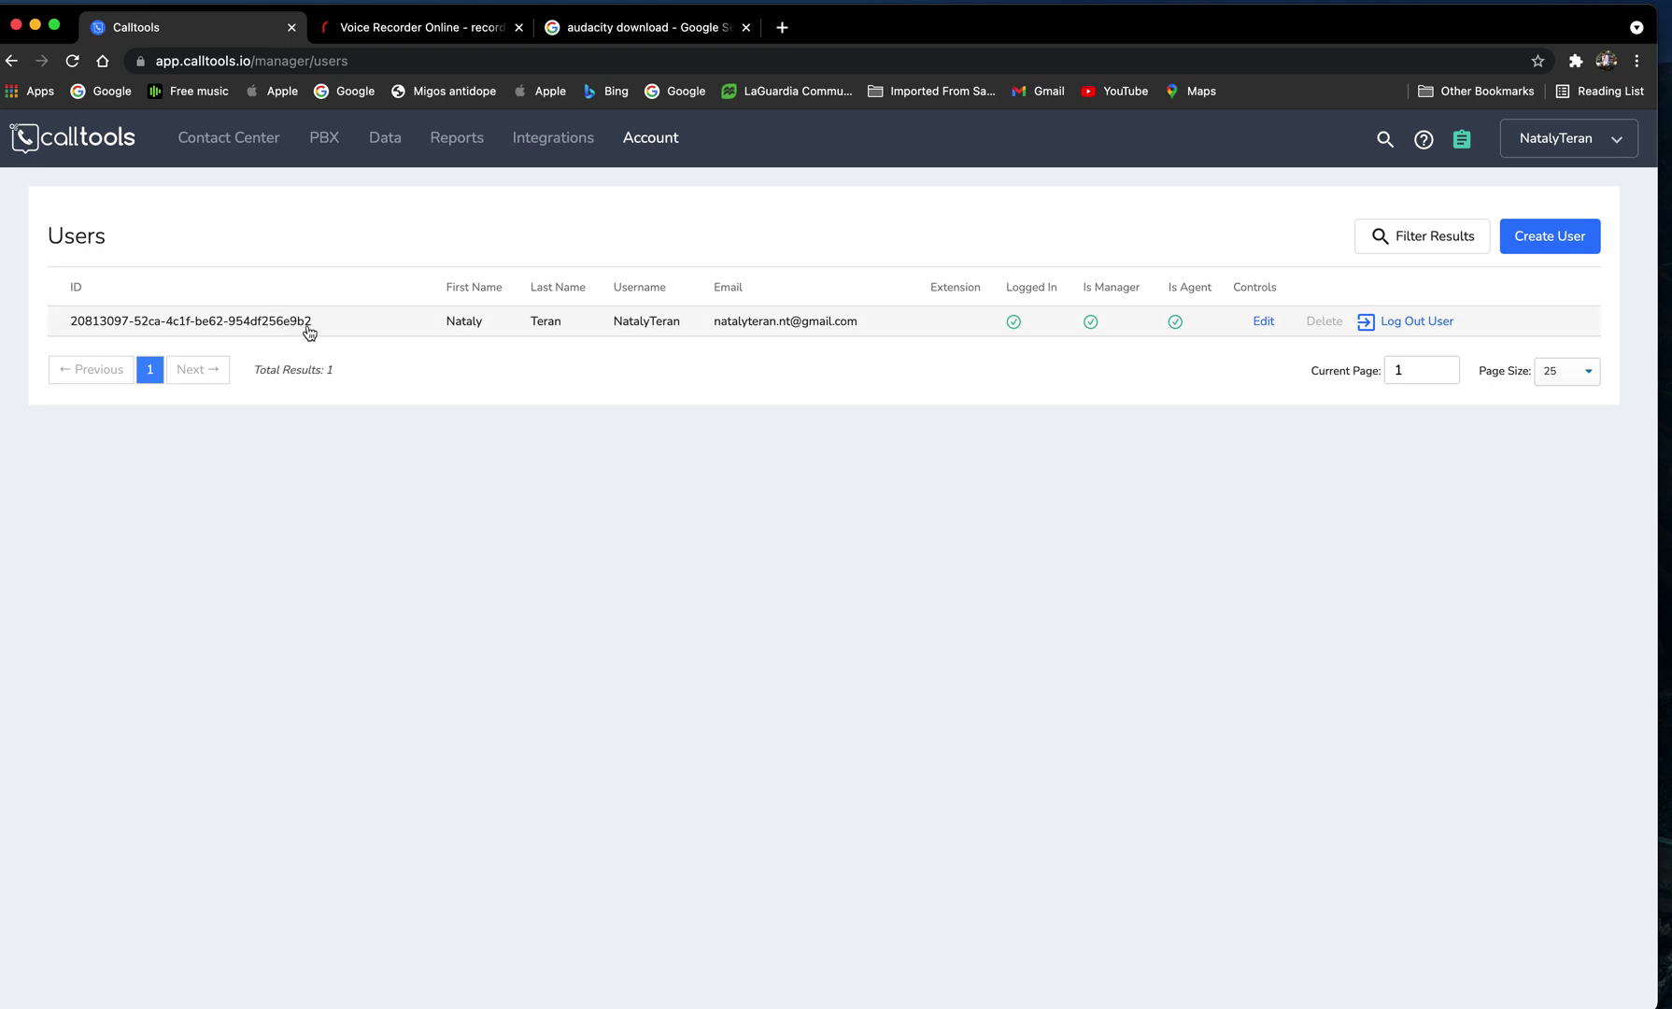
pyautogui.click(1263, 320)
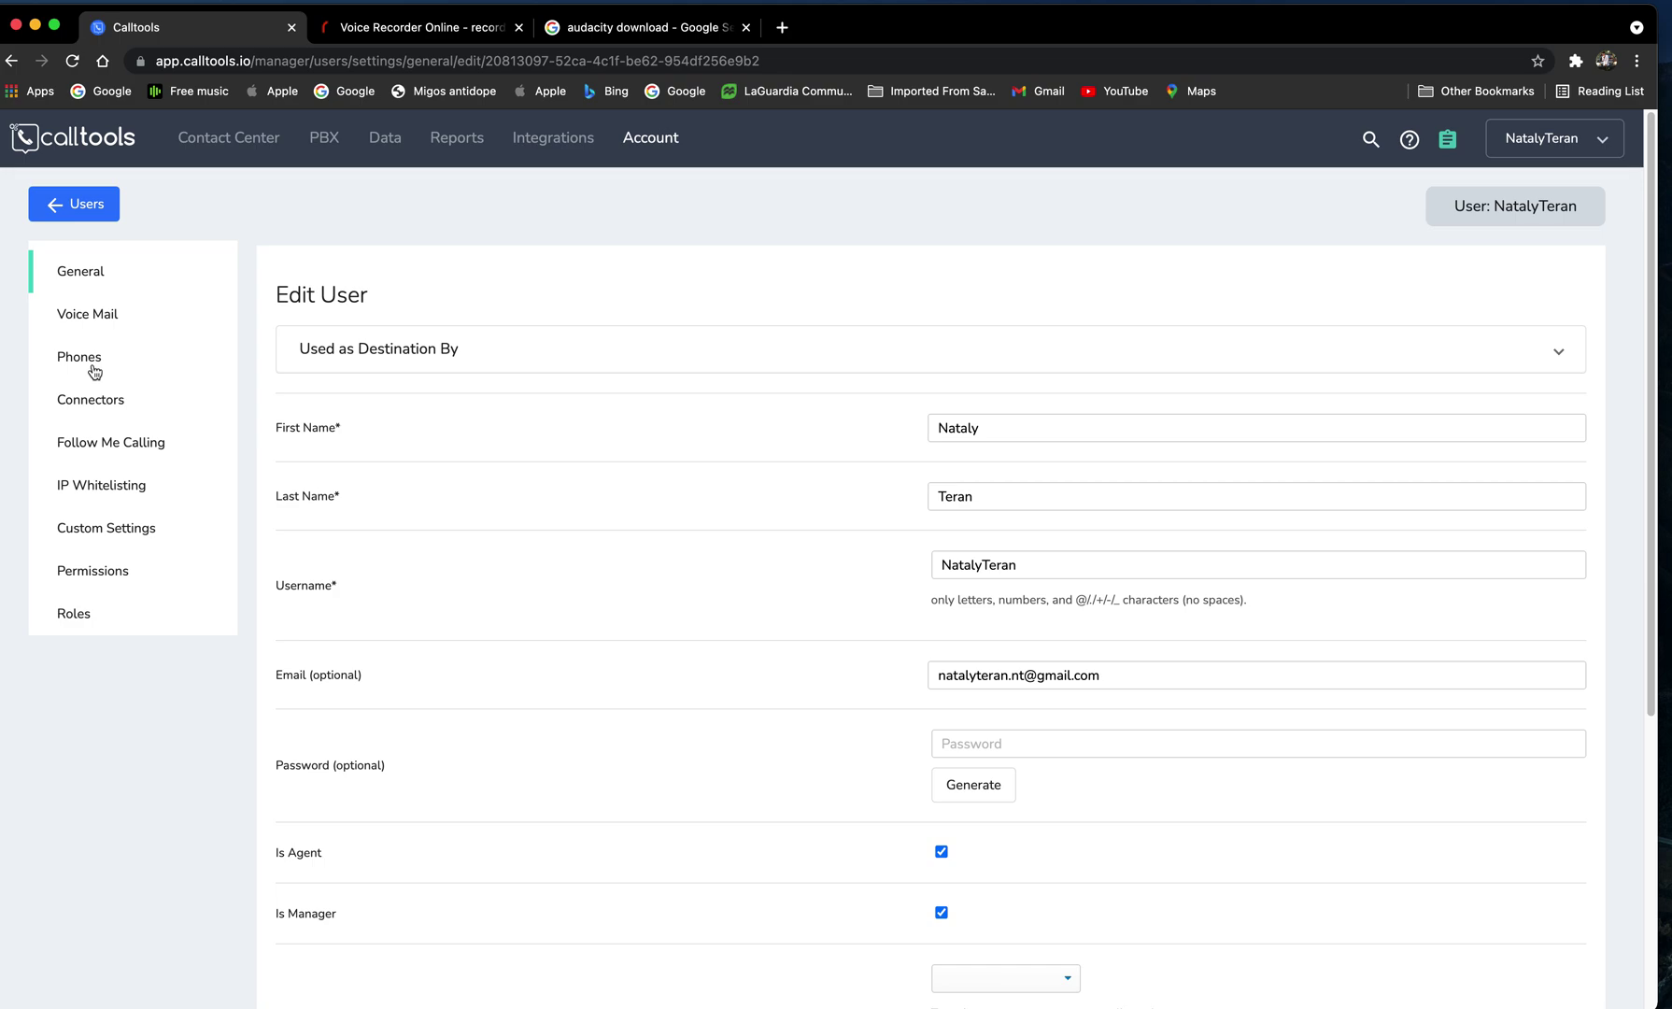
pyautogui.click(105, 310)
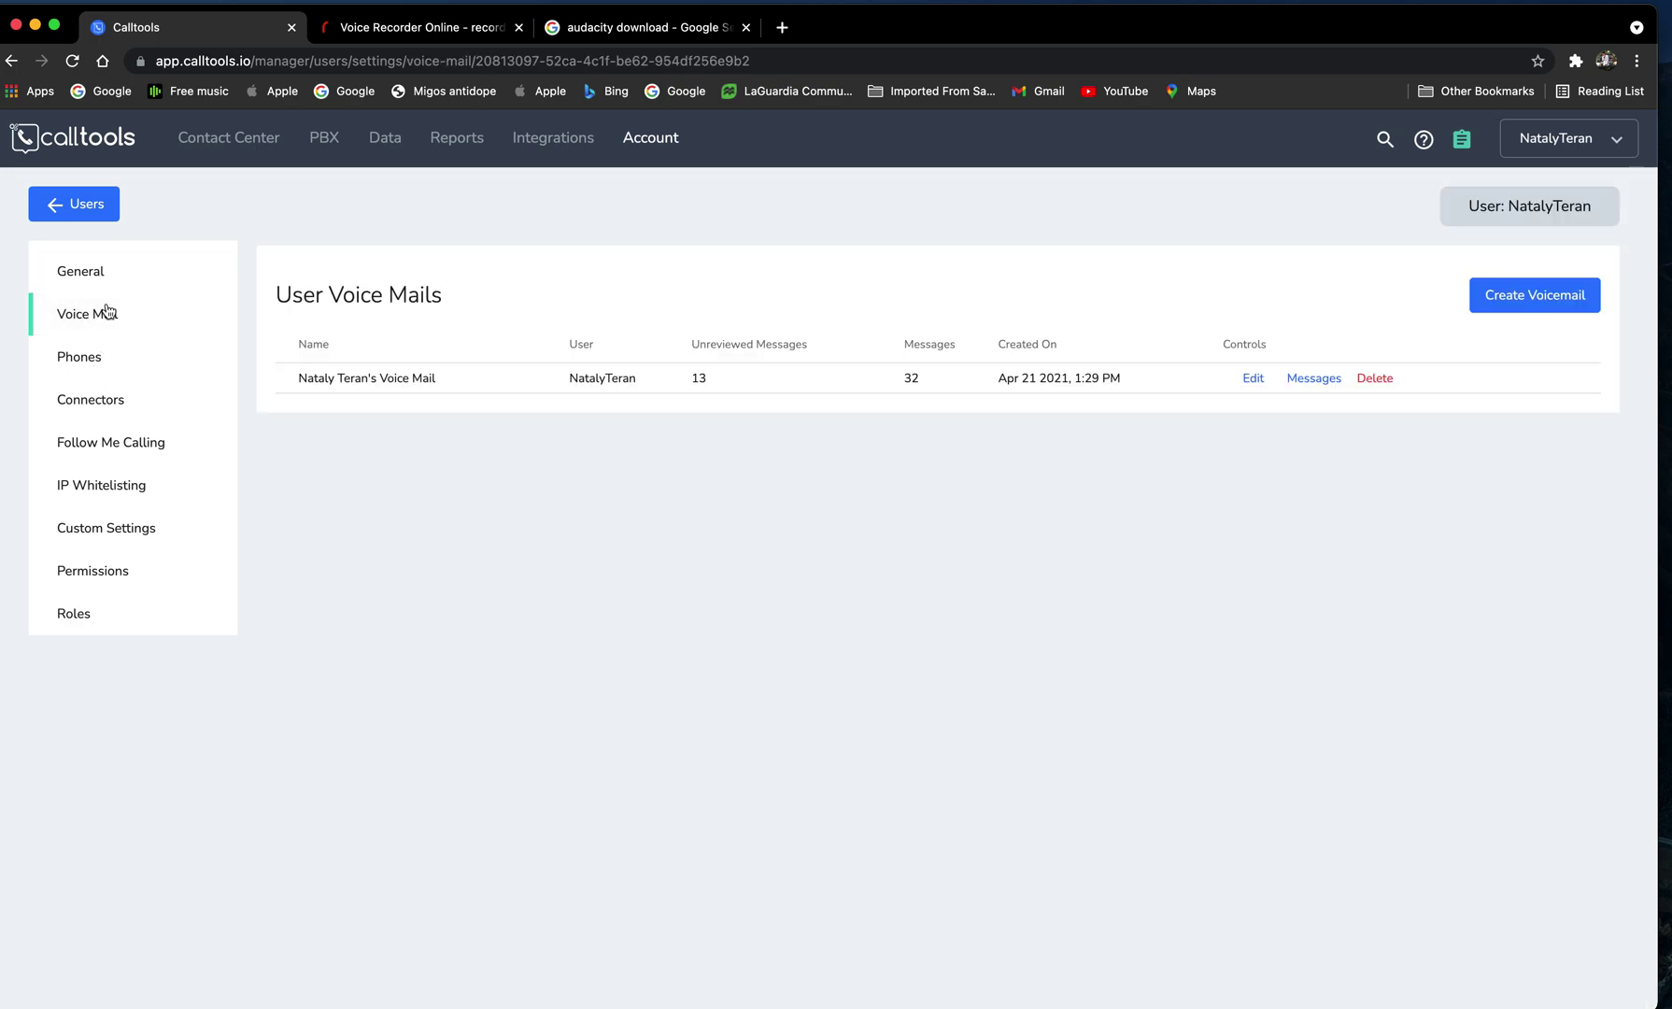
pyautogui.click(1252, 378)
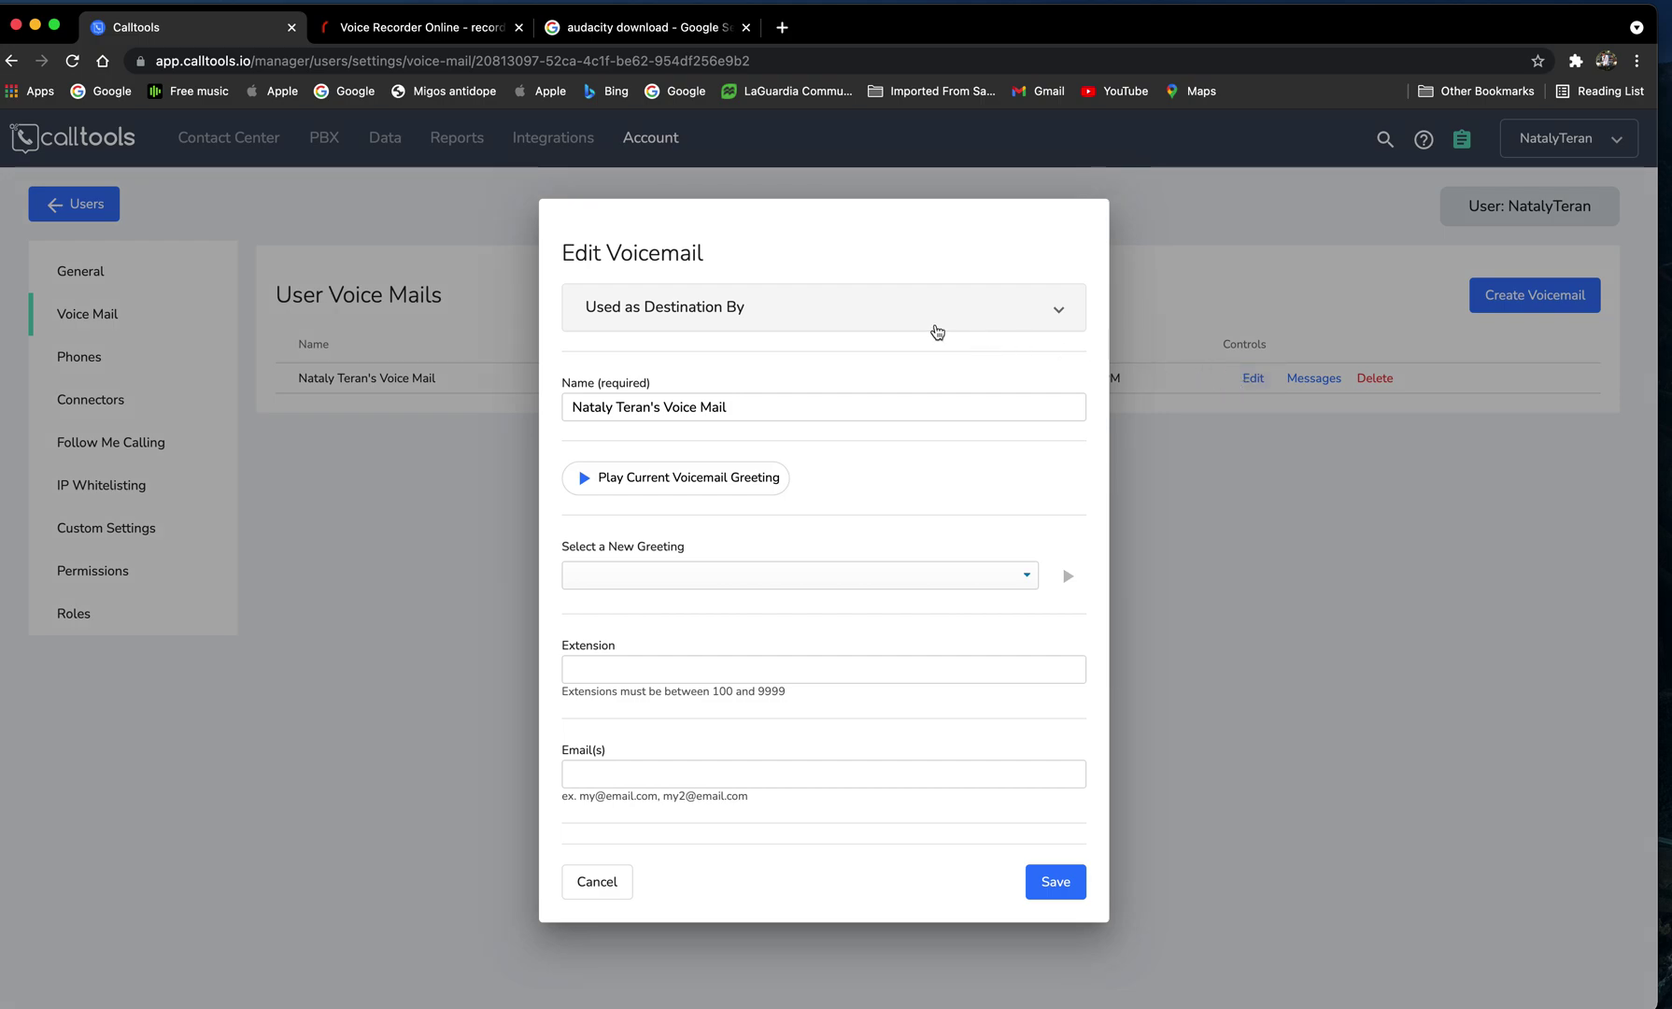
pyautogui.click(1363, 388)
# - Draft a new user voicemail named VM with record.wav as its greeting and discard it
pyautogui.click(1519, 301)
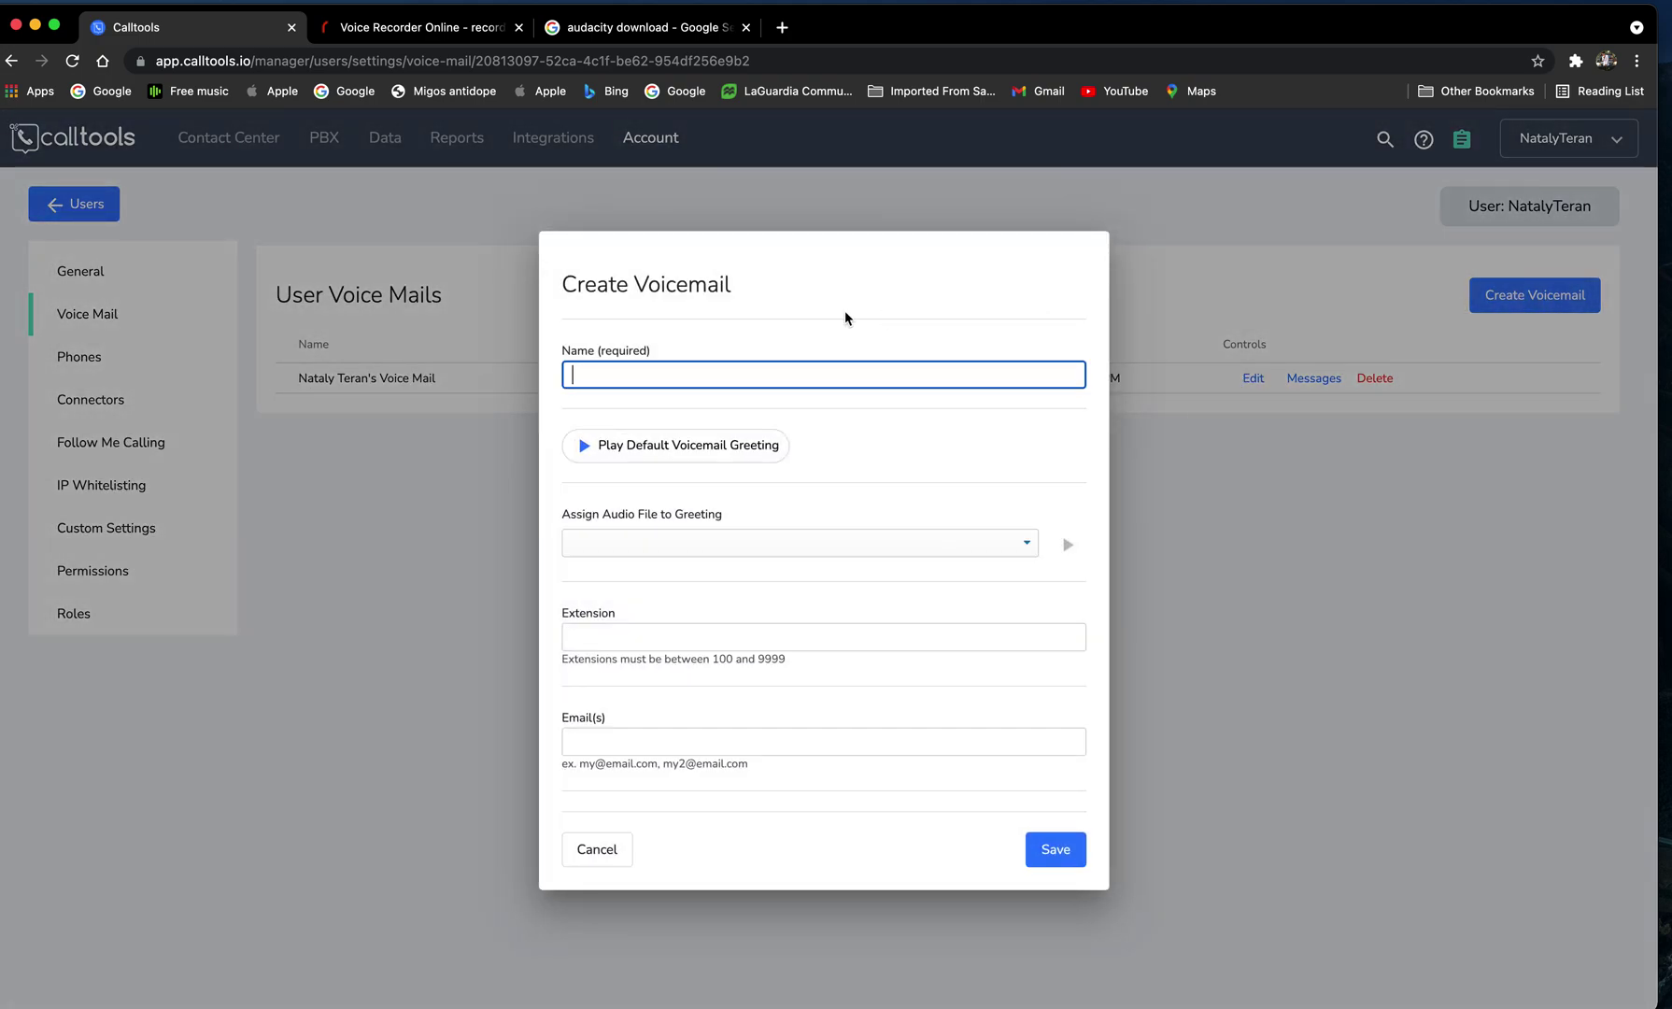
pyautogui.write('VM')
pyautogui.click(808, 545)
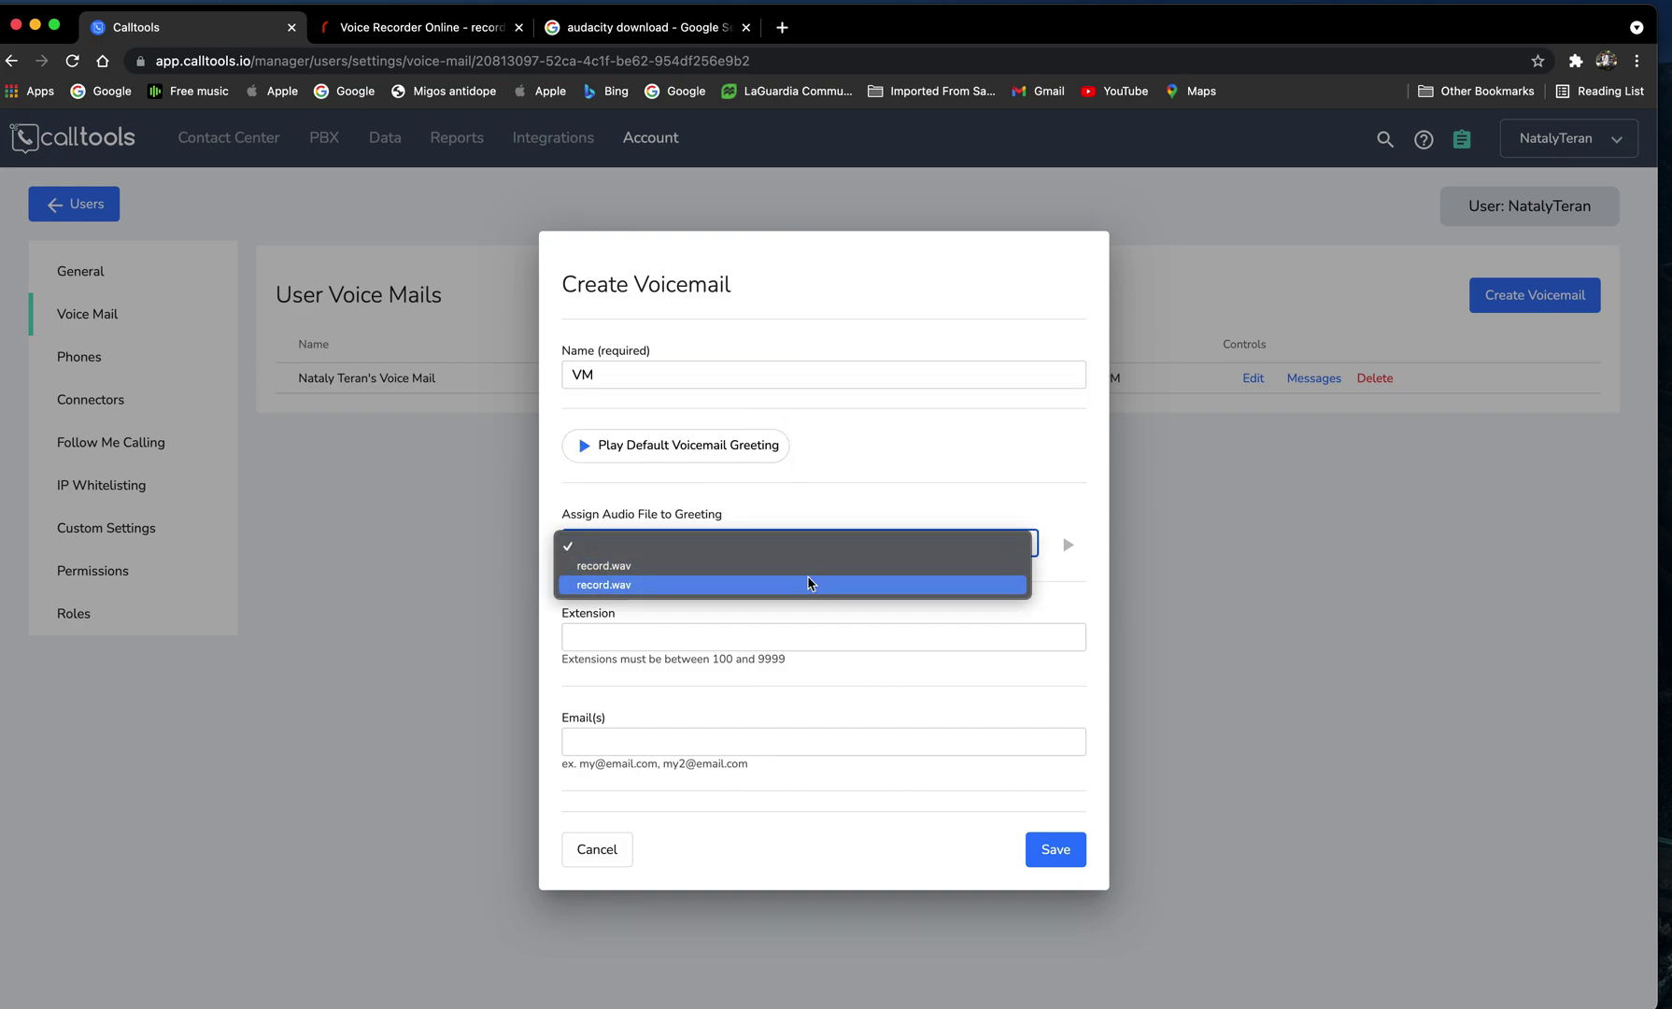
pyautogui.click(993, 589)
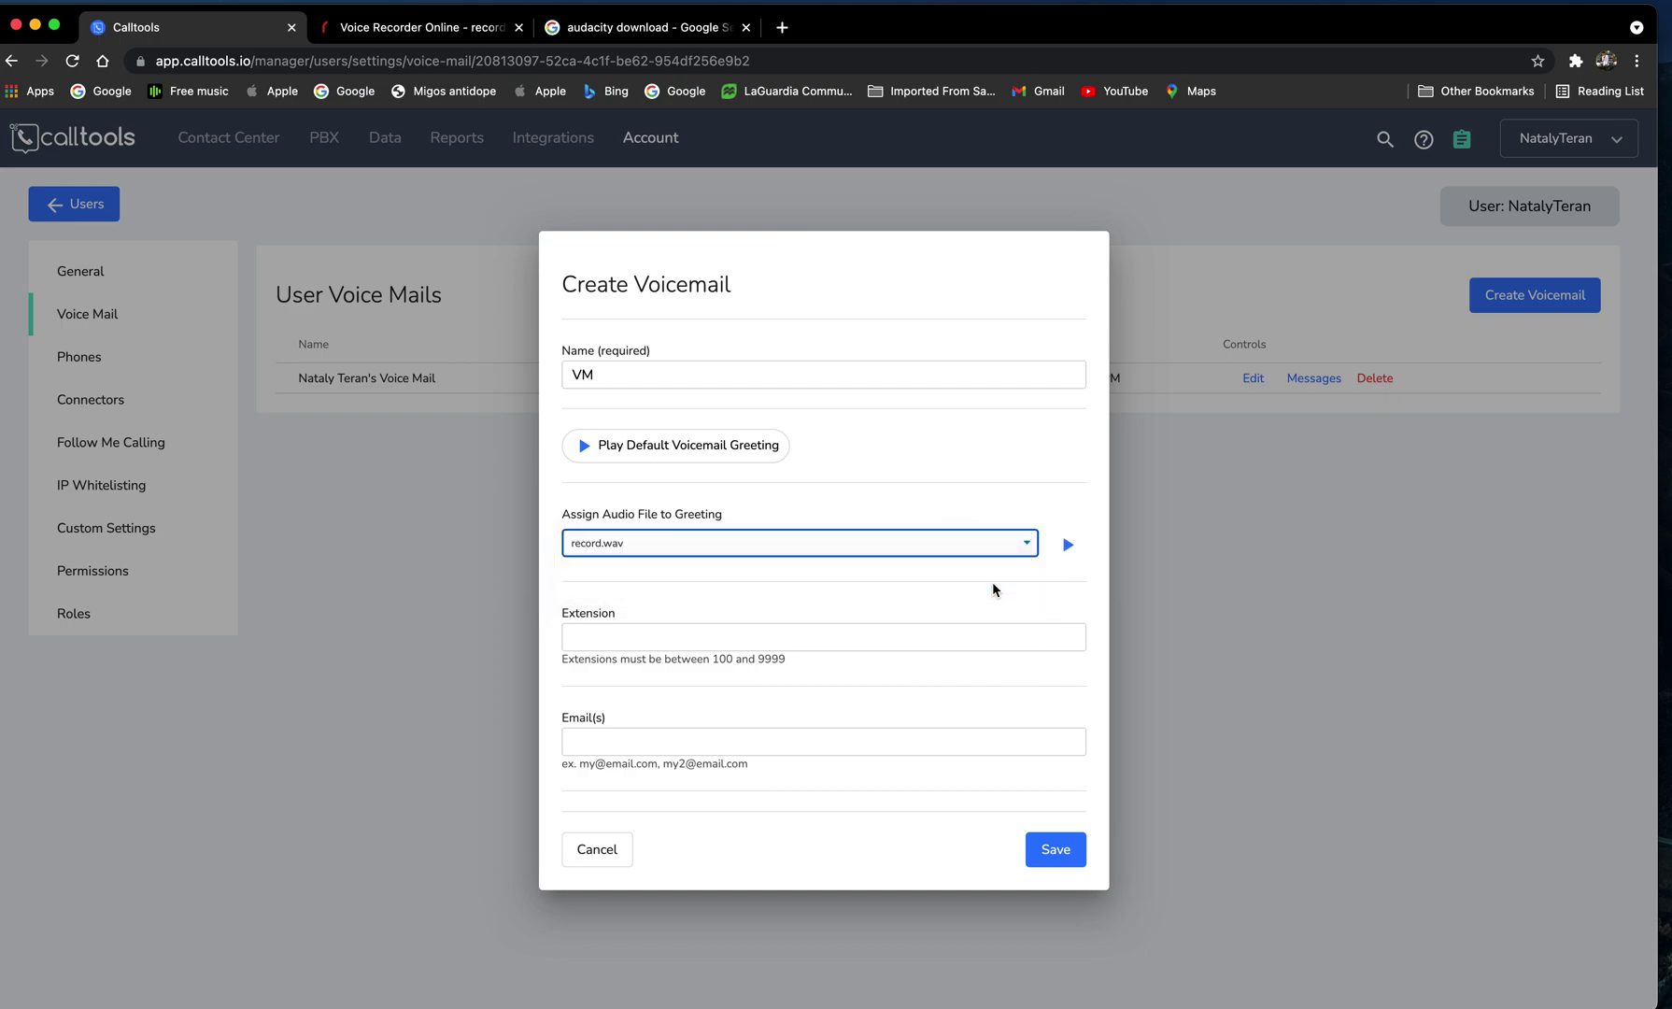
pyautogui.click(633, 858)
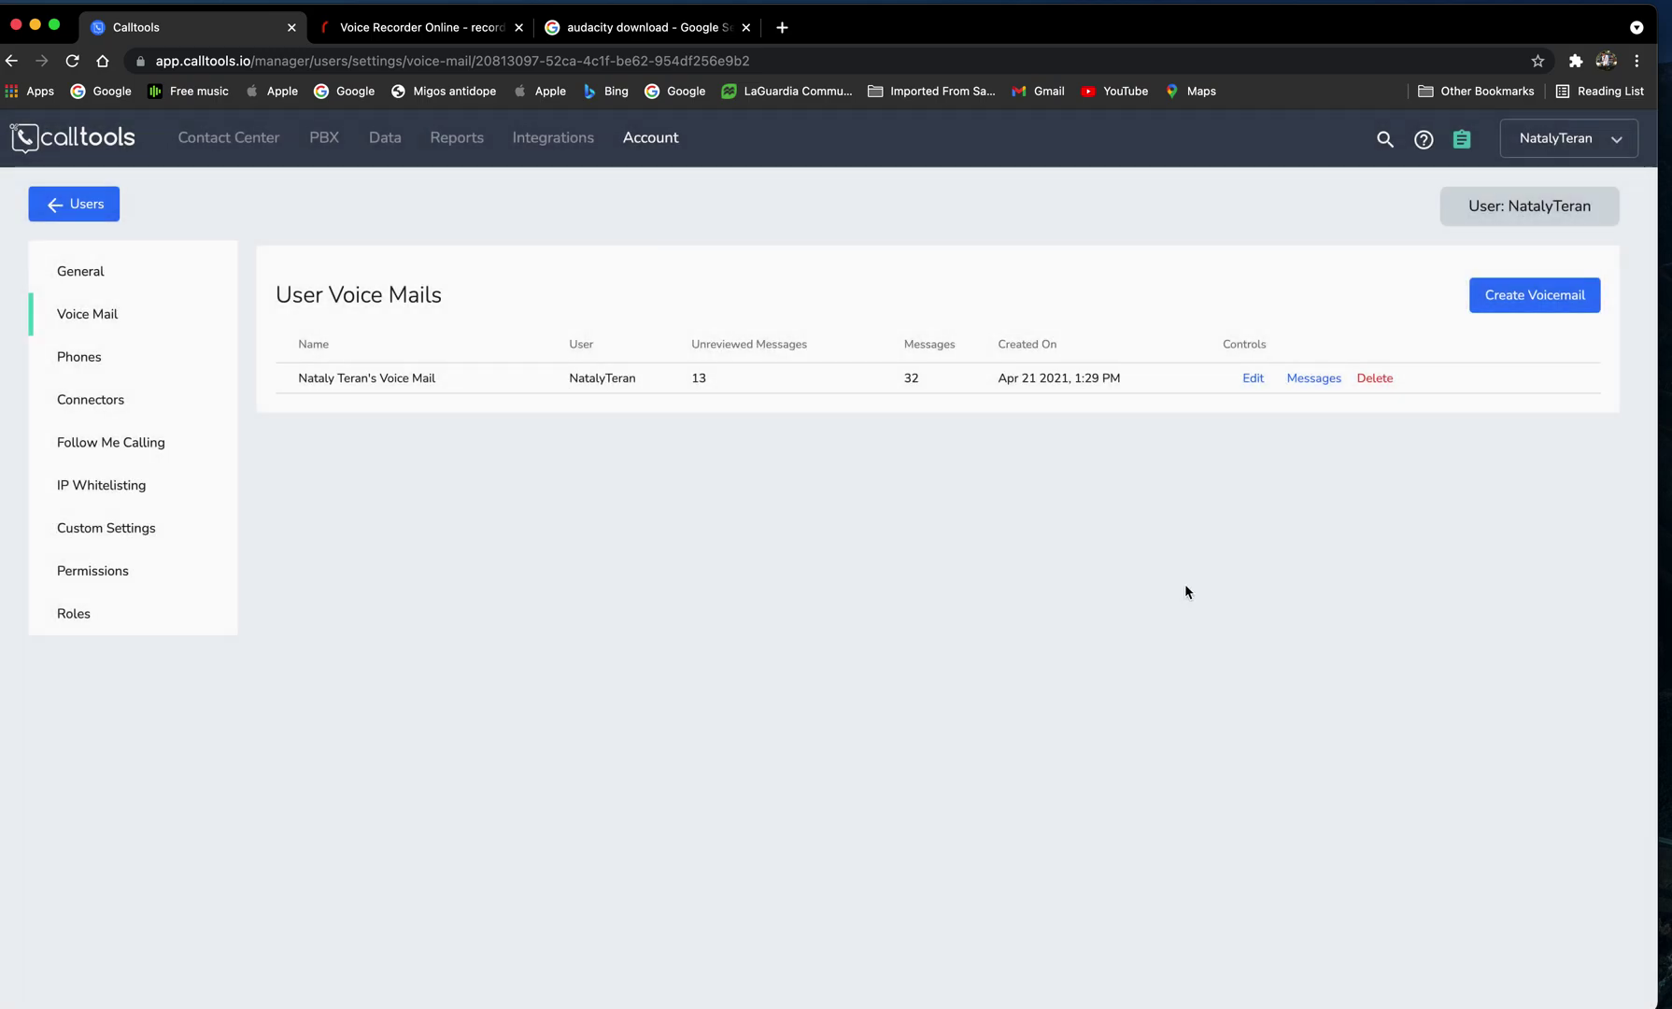
# - Review the existing voicemail's edit form without saving, and revisit the online voice recorder page before returning to Calltools
pyautogui.click(1256, 377)
pyautogui.click(594, 883)
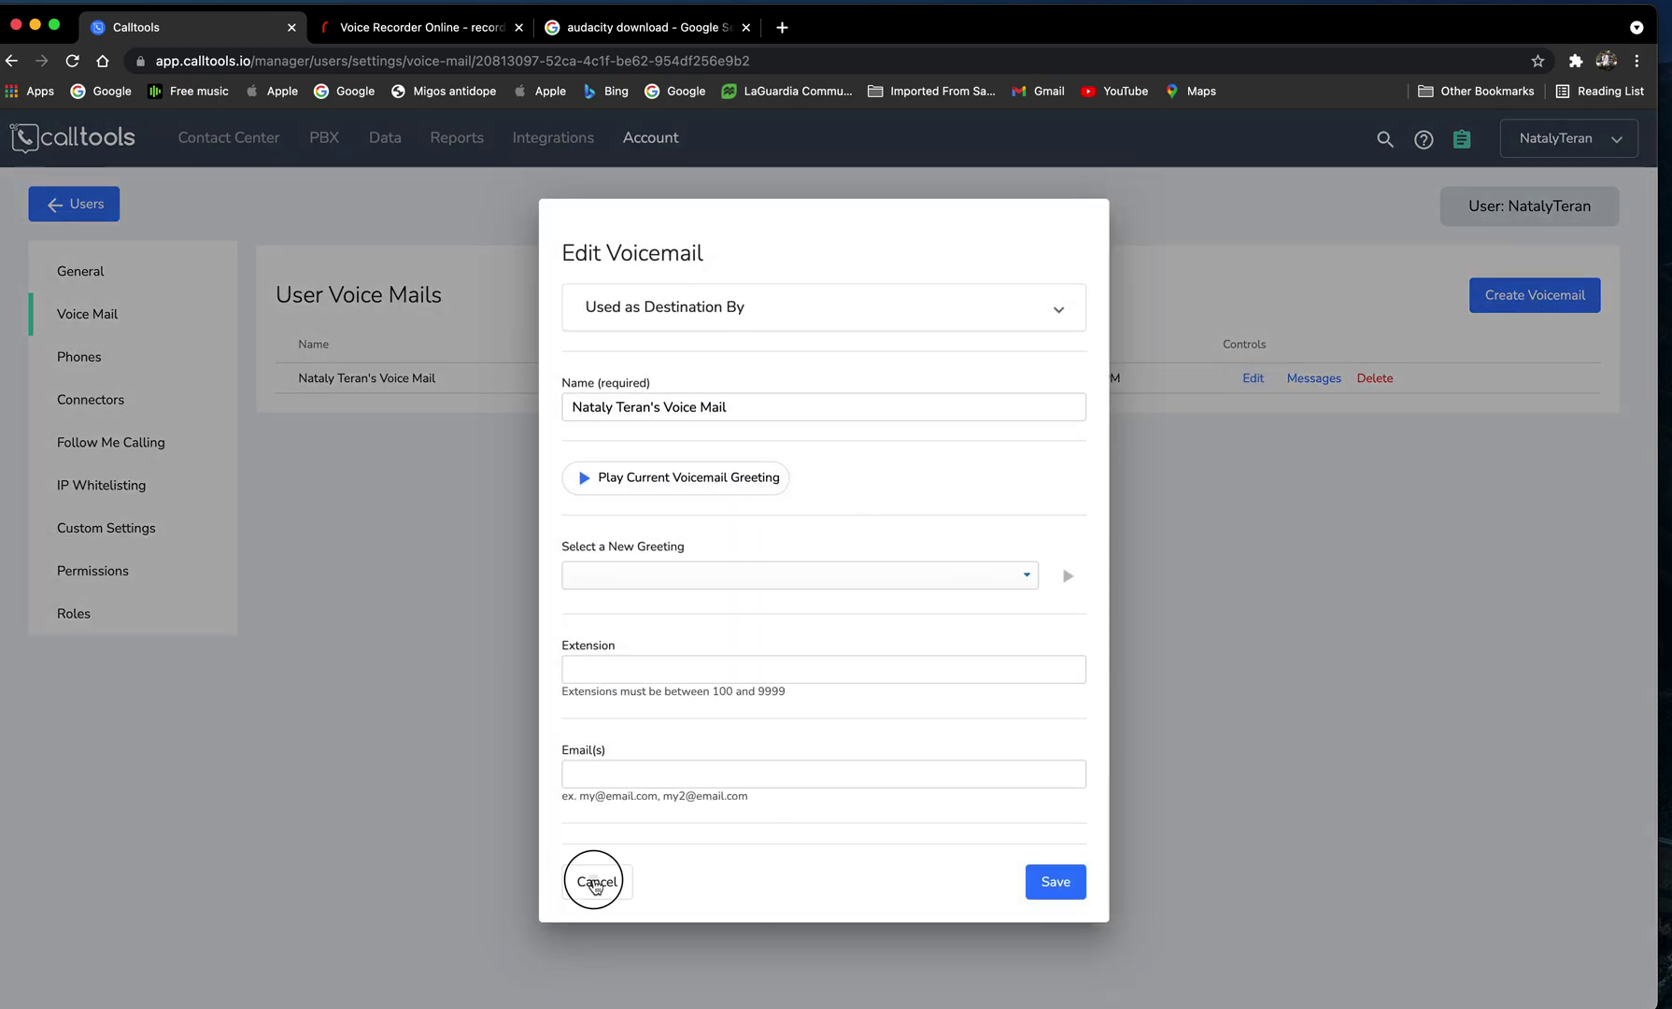
pyautogui.click(430, 23)
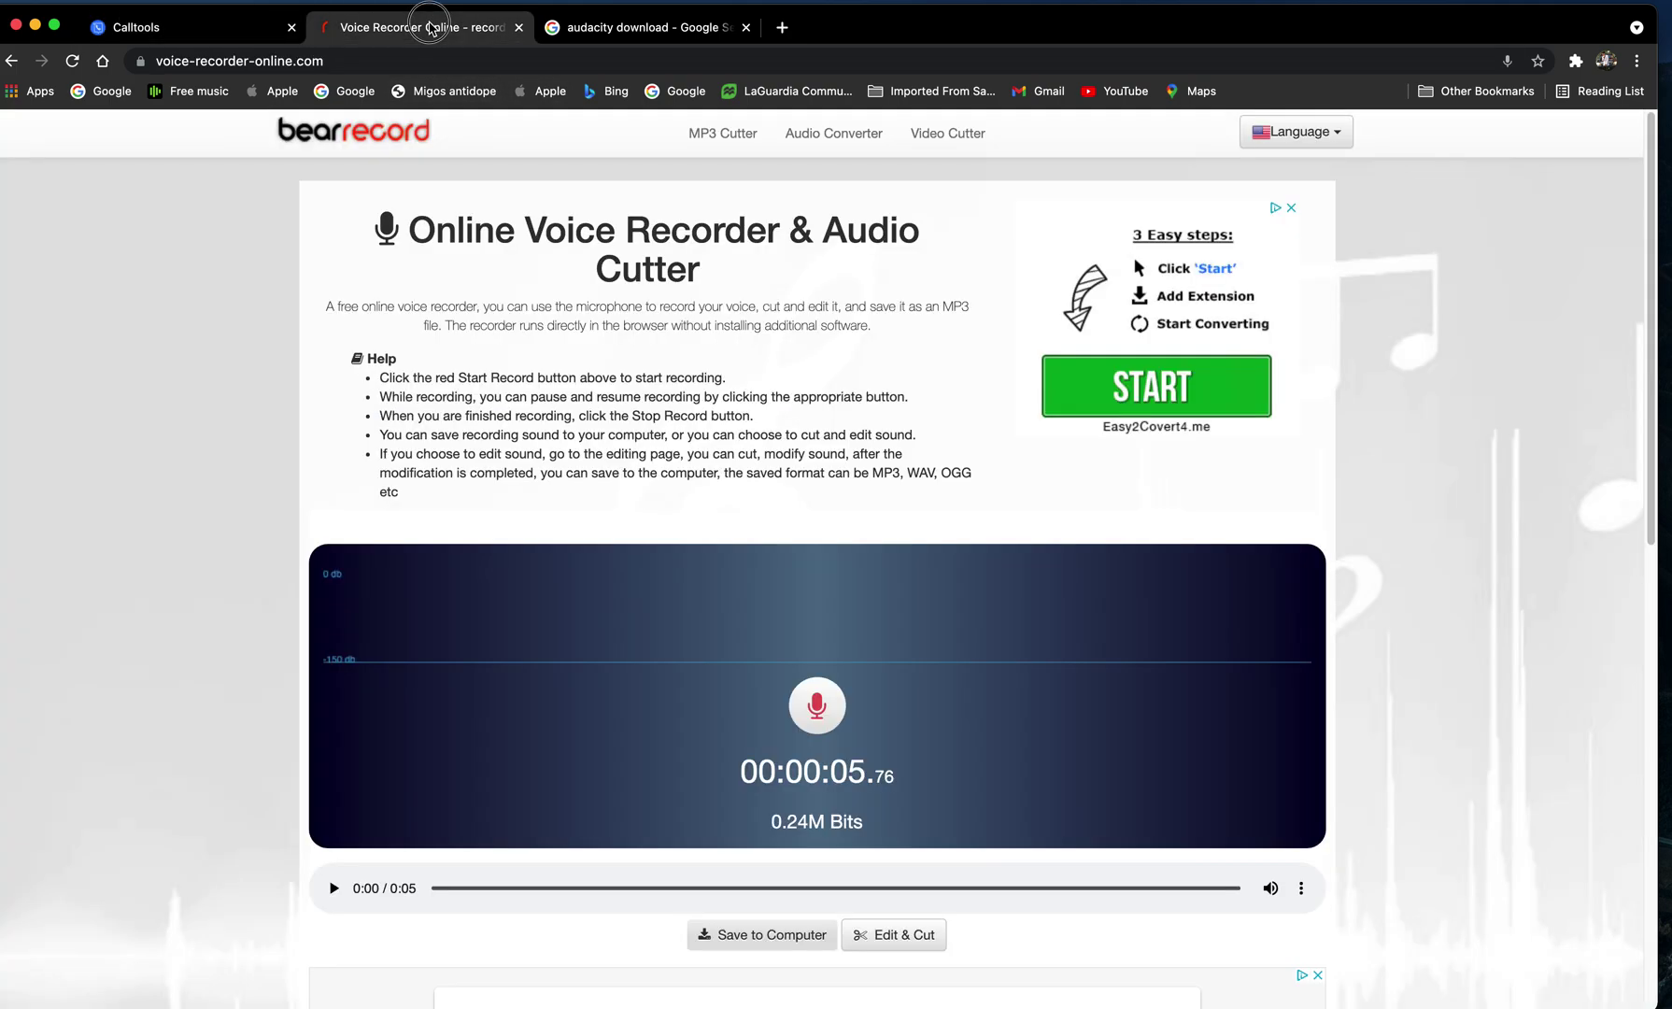
pyautogui.click(198, 26)
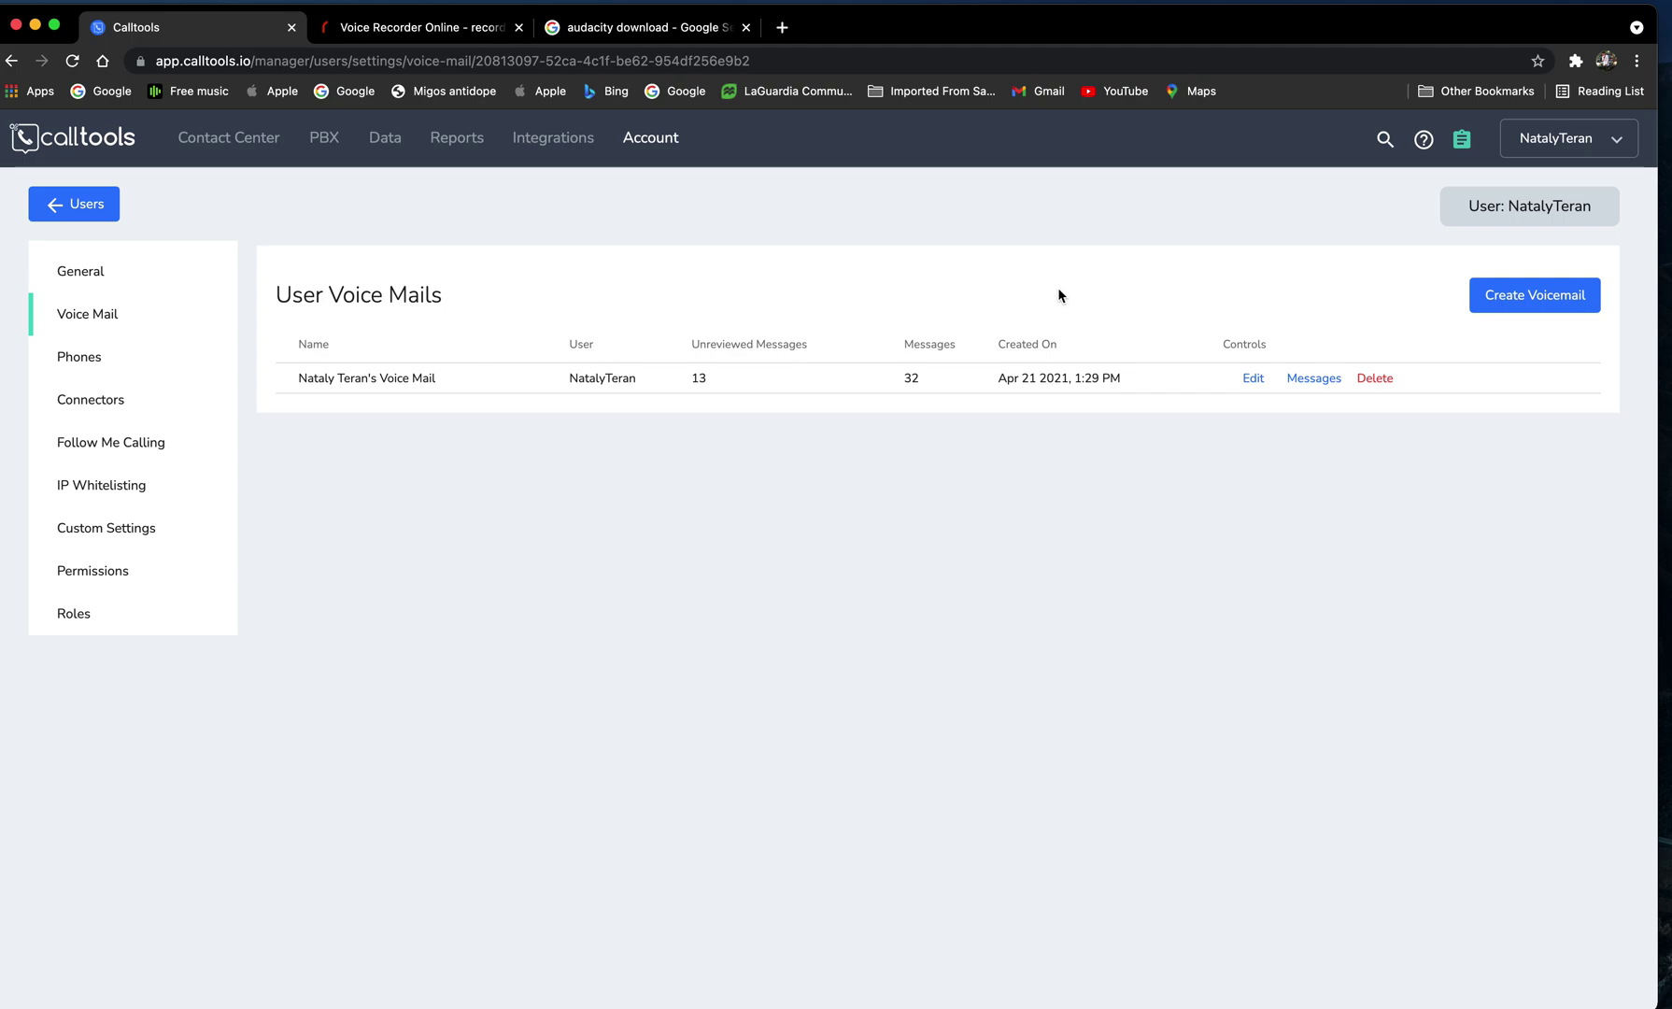
pyautogui.click(489, 30)
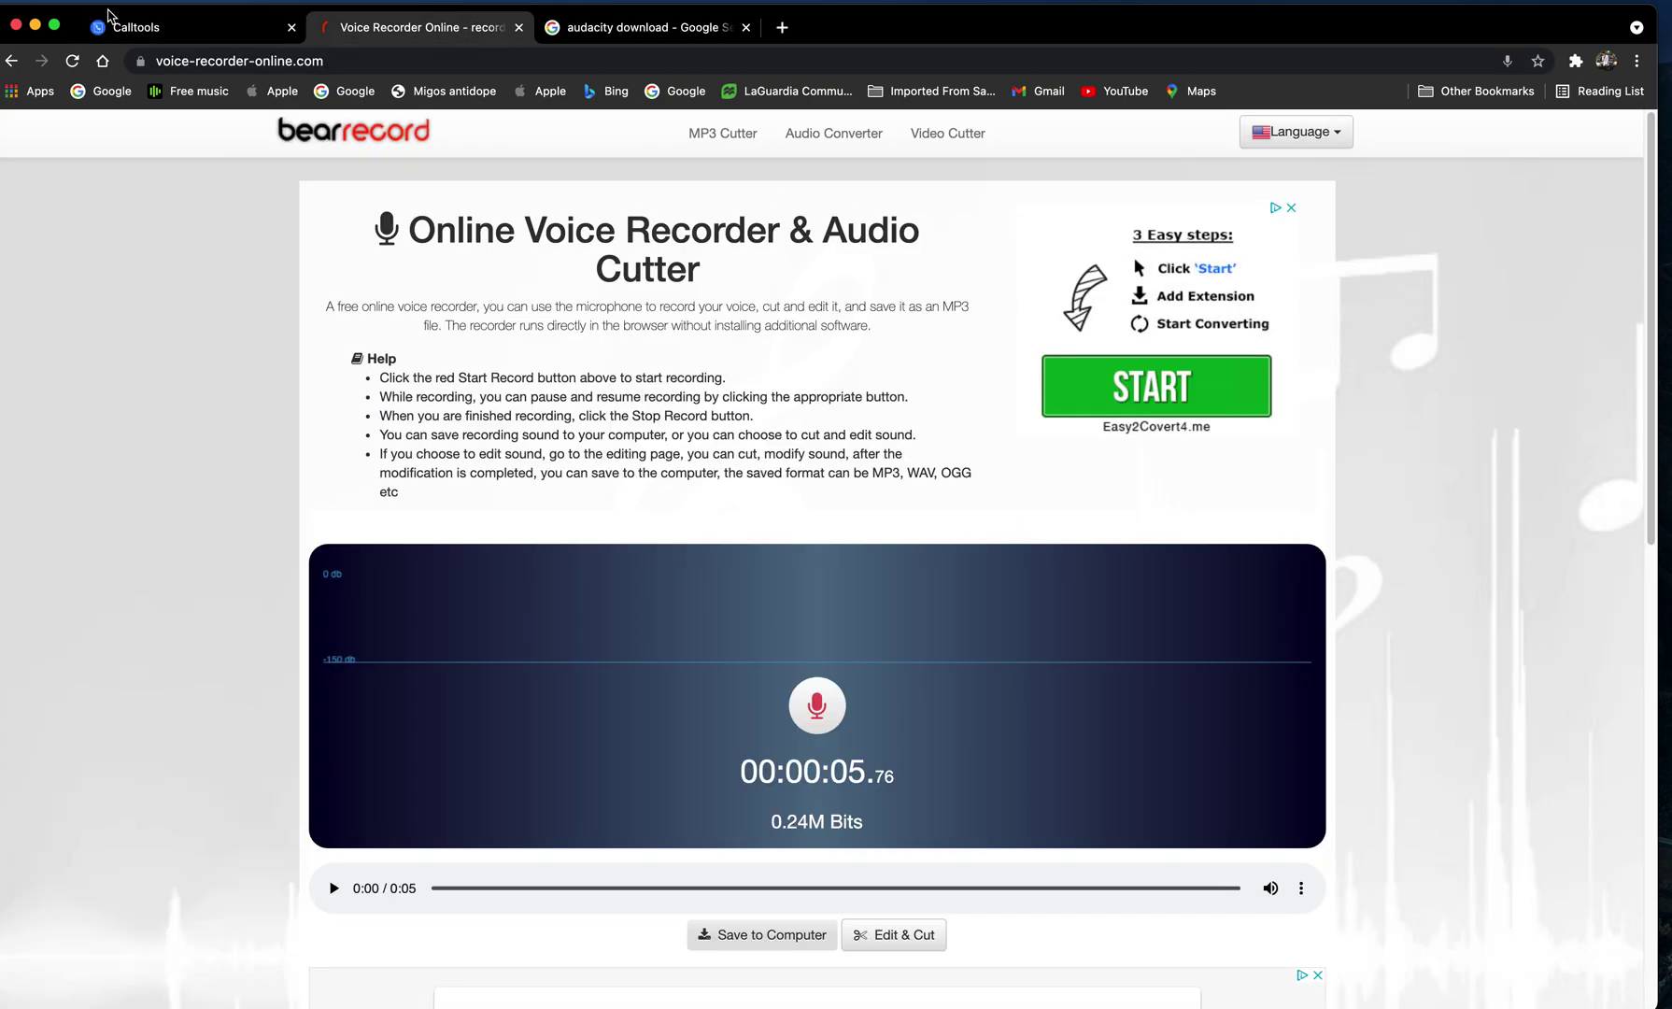
pyautogui.click(133, 26)
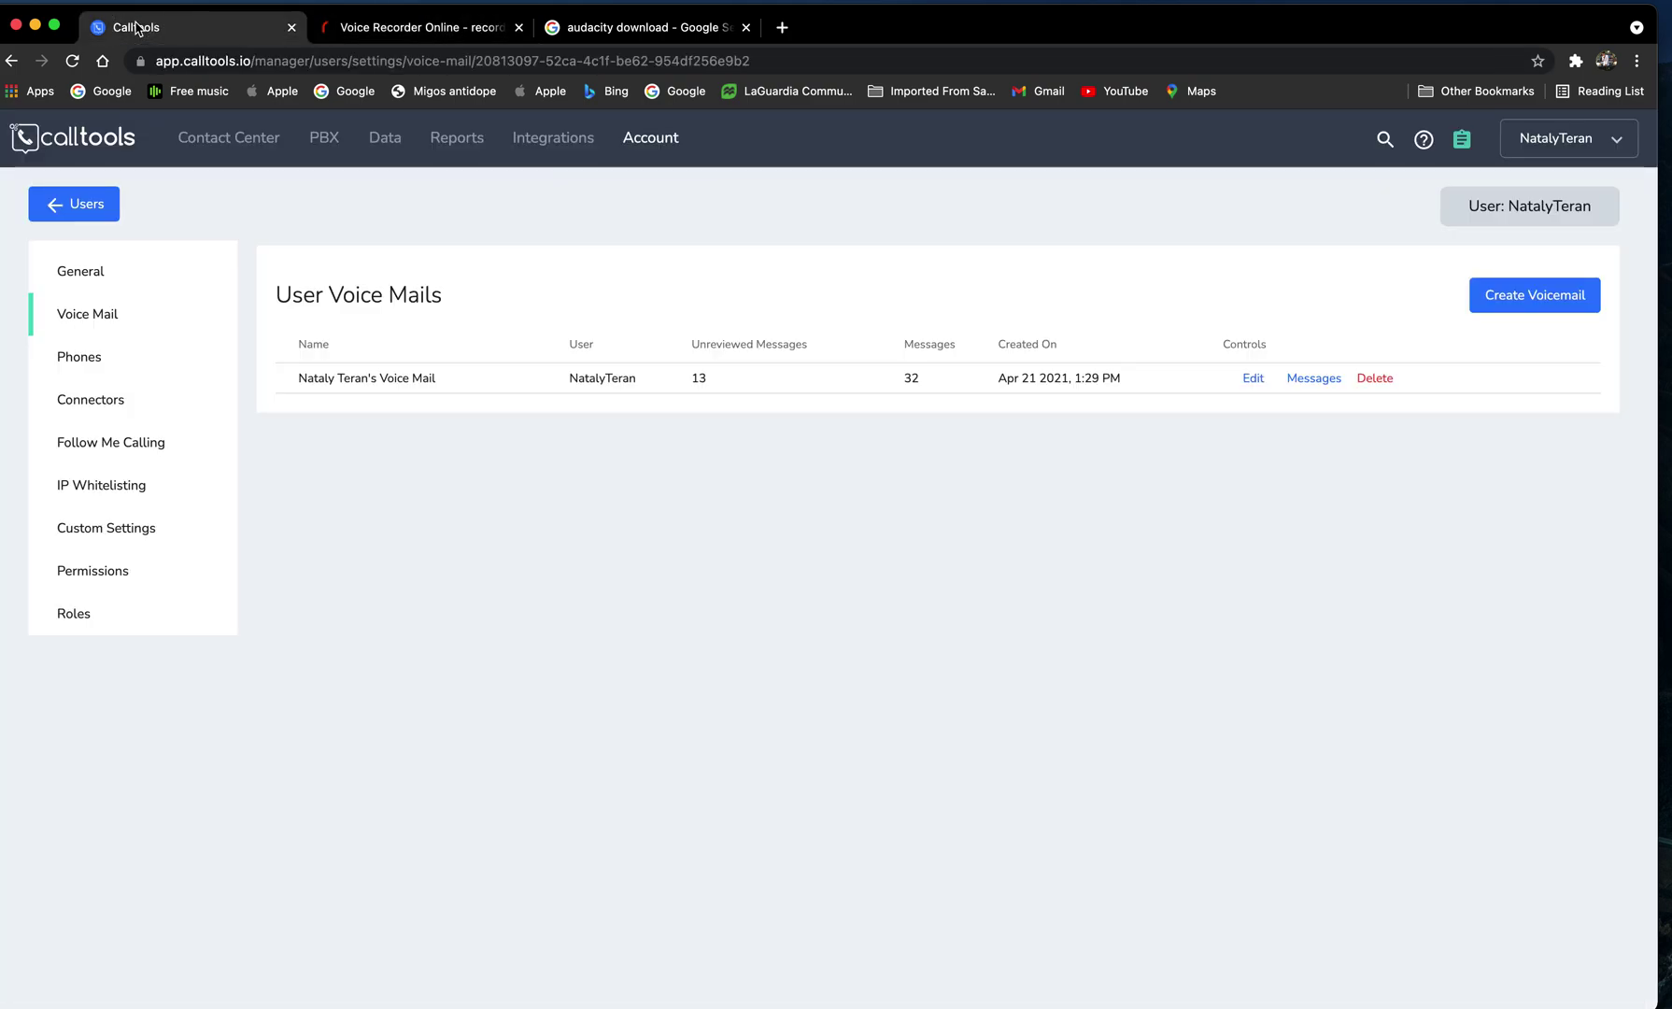
# - View the campaign list and the PBX audio files
pyautogui.click(254, 140)
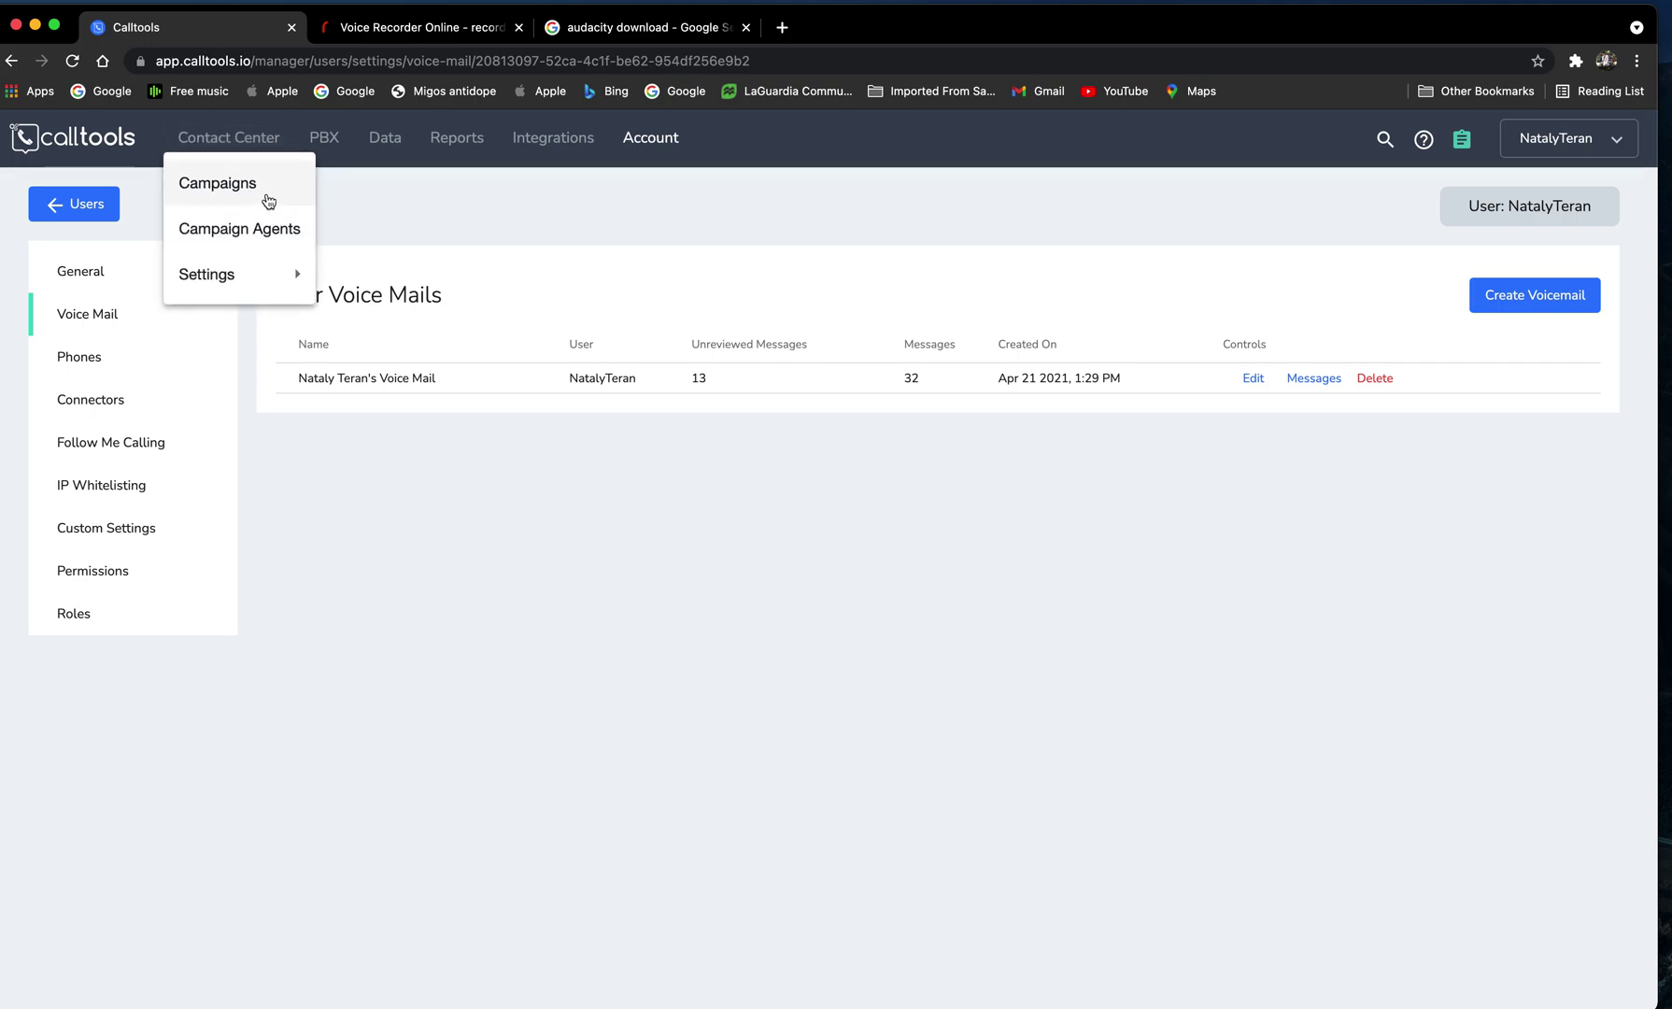
pyautogui.click(629, 220)
pyautogui.click(236, 148)
pyautogui.click(229, 182)
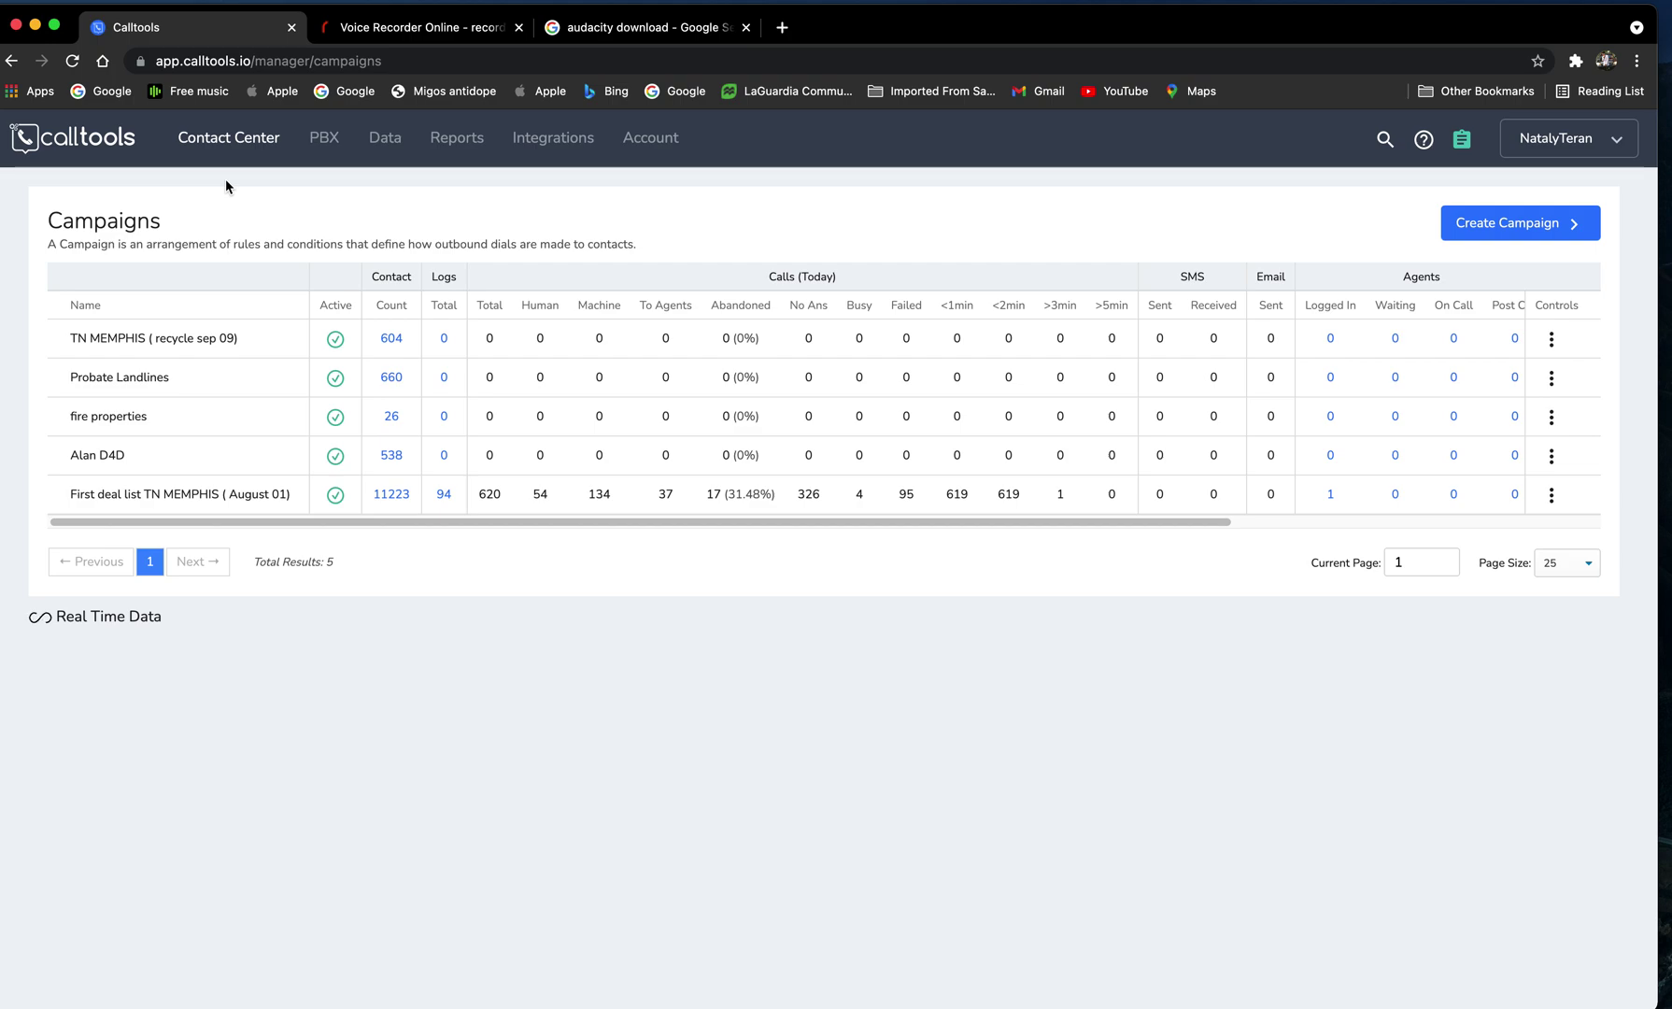
pyautogui.click(322, 138)
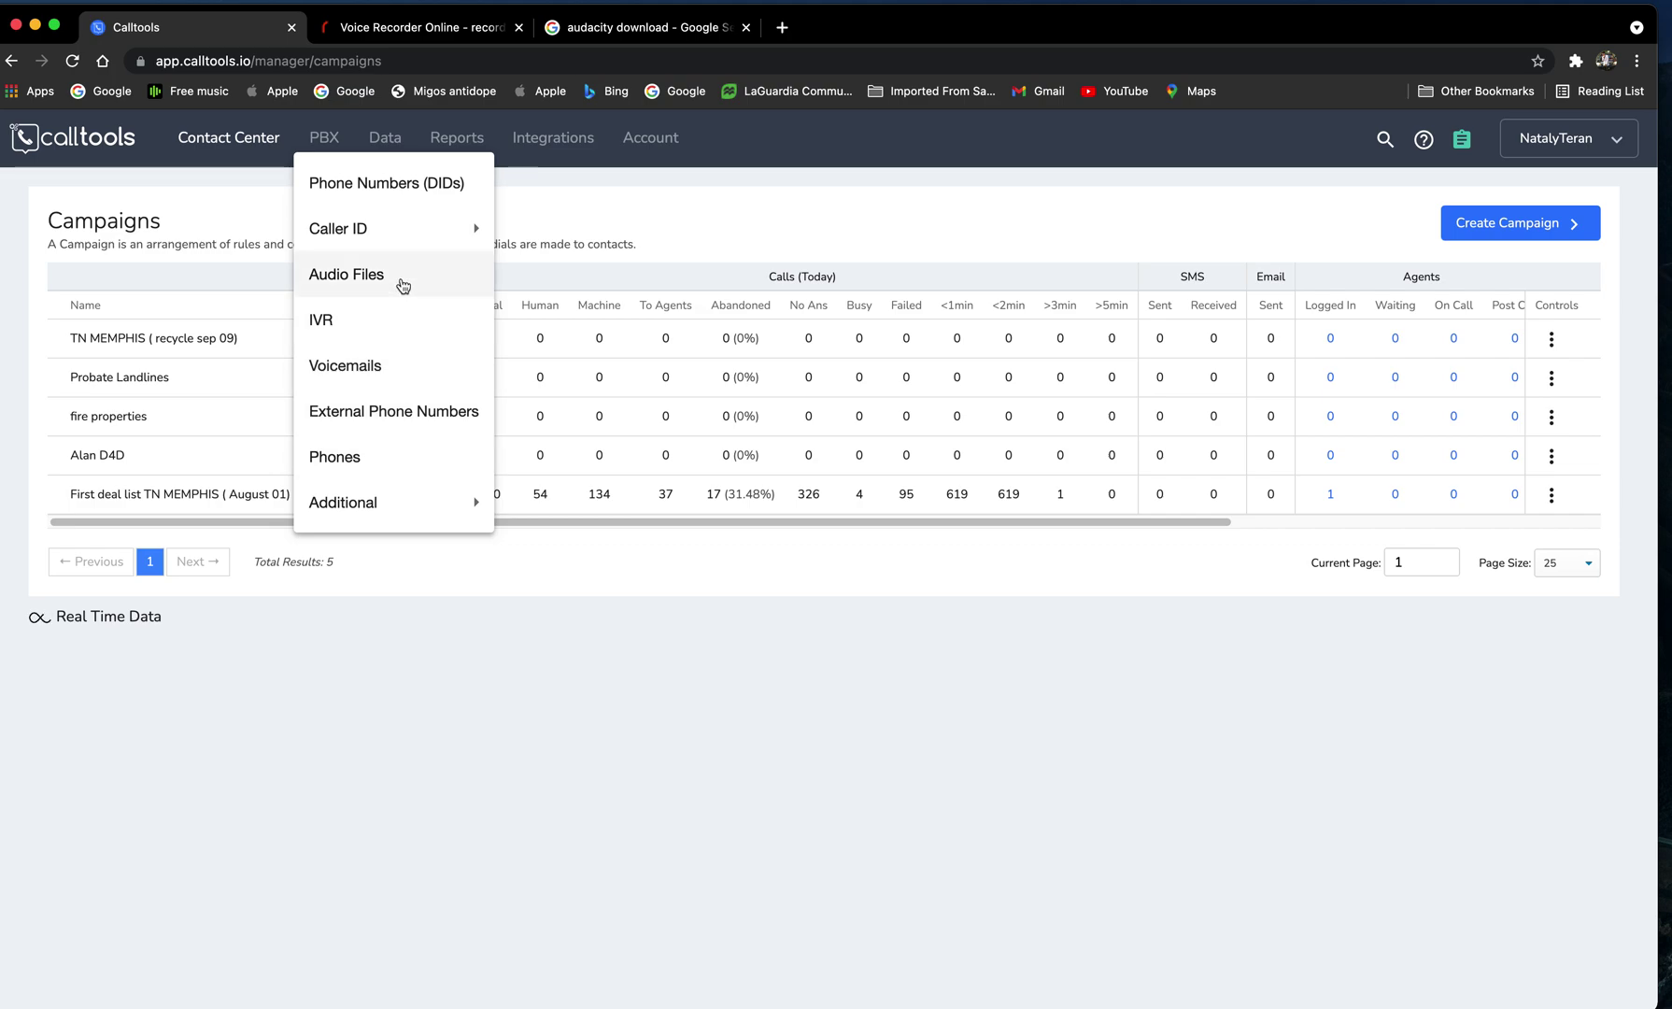
pyautogui.click(402, 285)
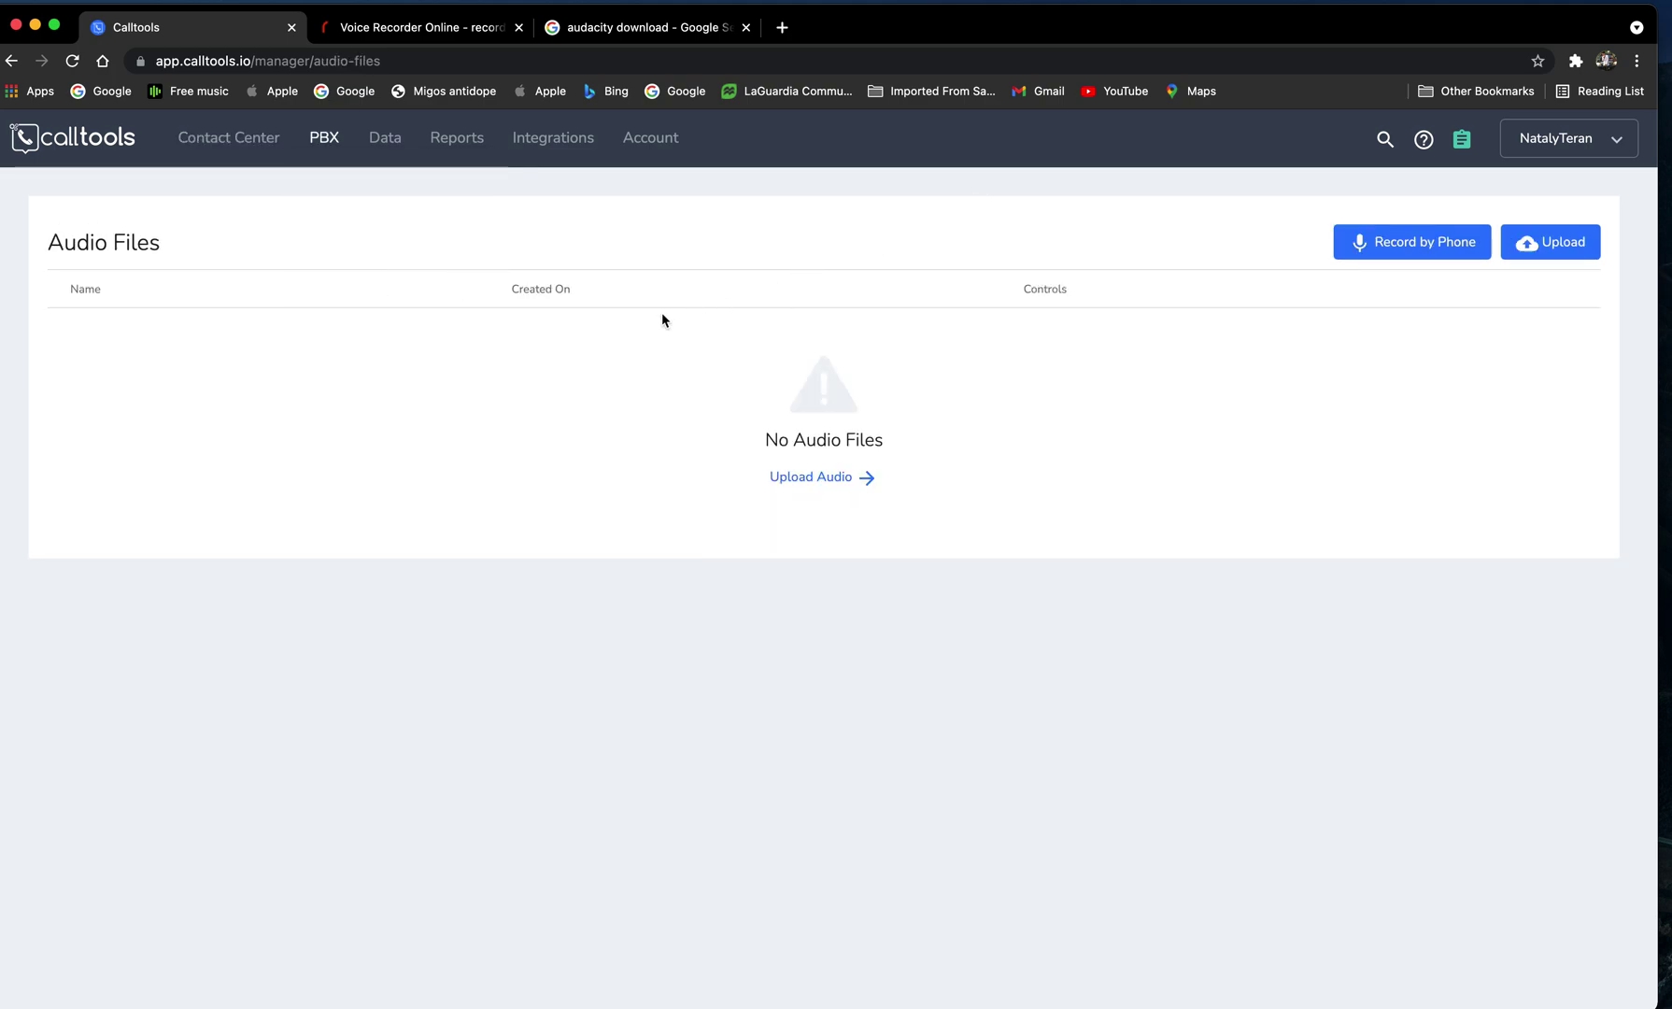
# - Review the PBX announcements and the integration connectors list
pyautogui.click(324, 138)
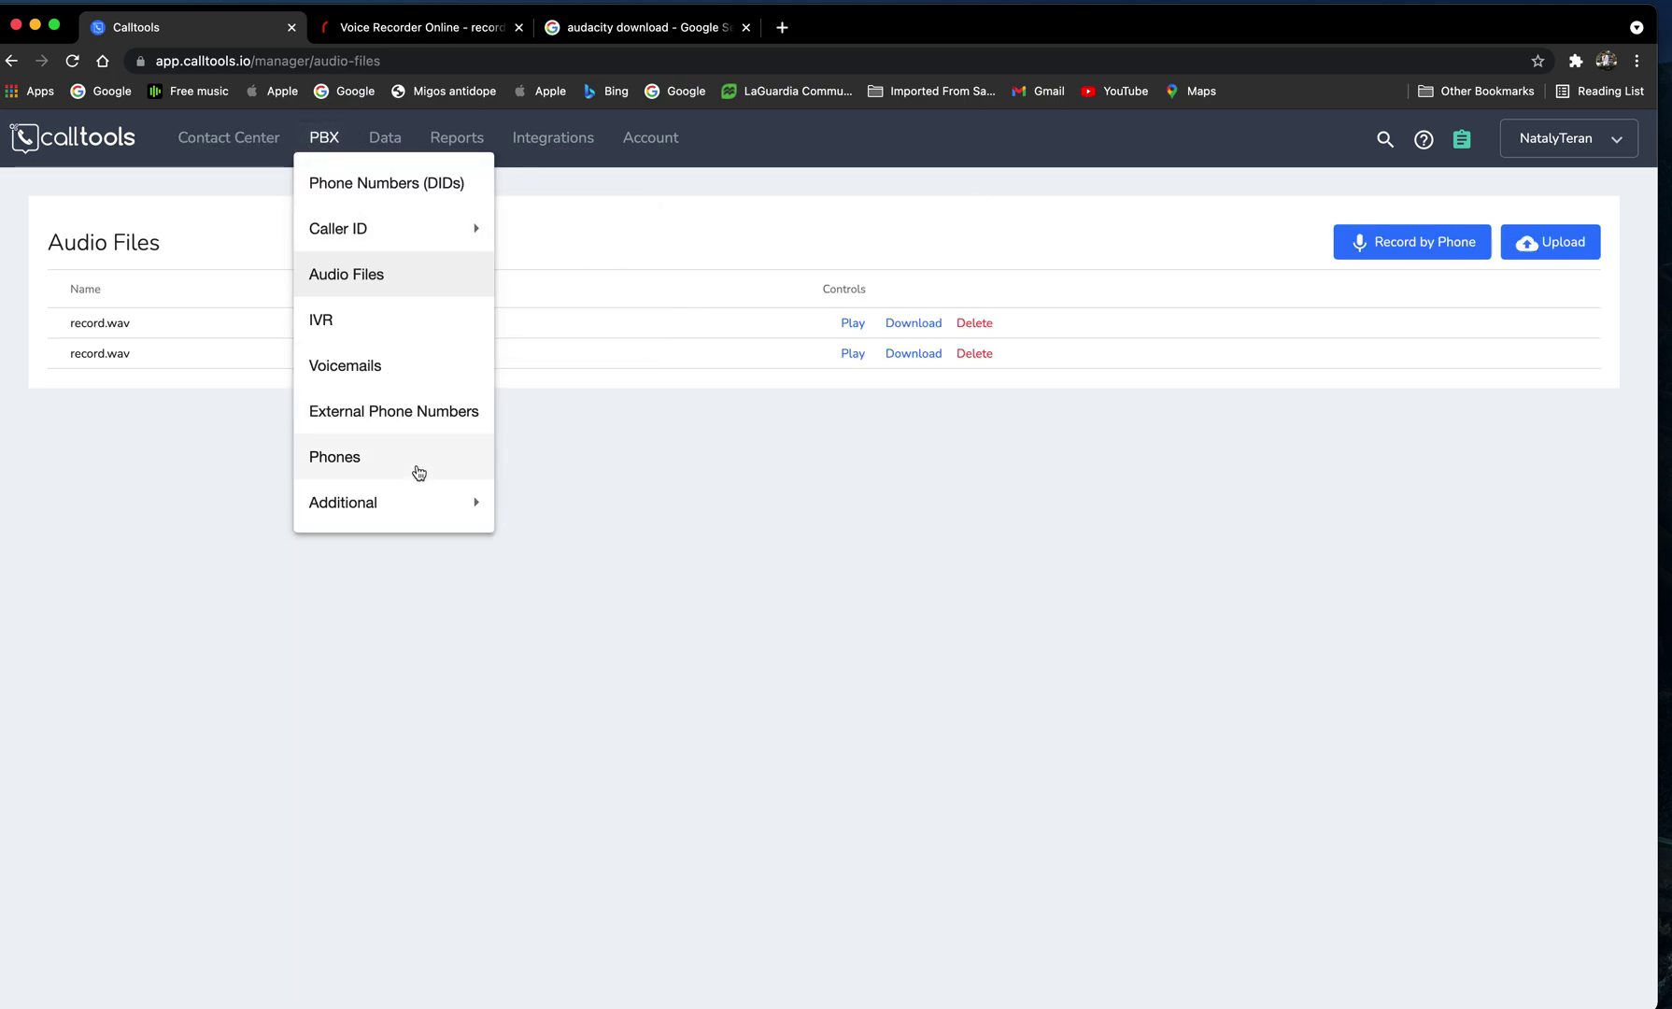
pyautogui.click(509, 509)
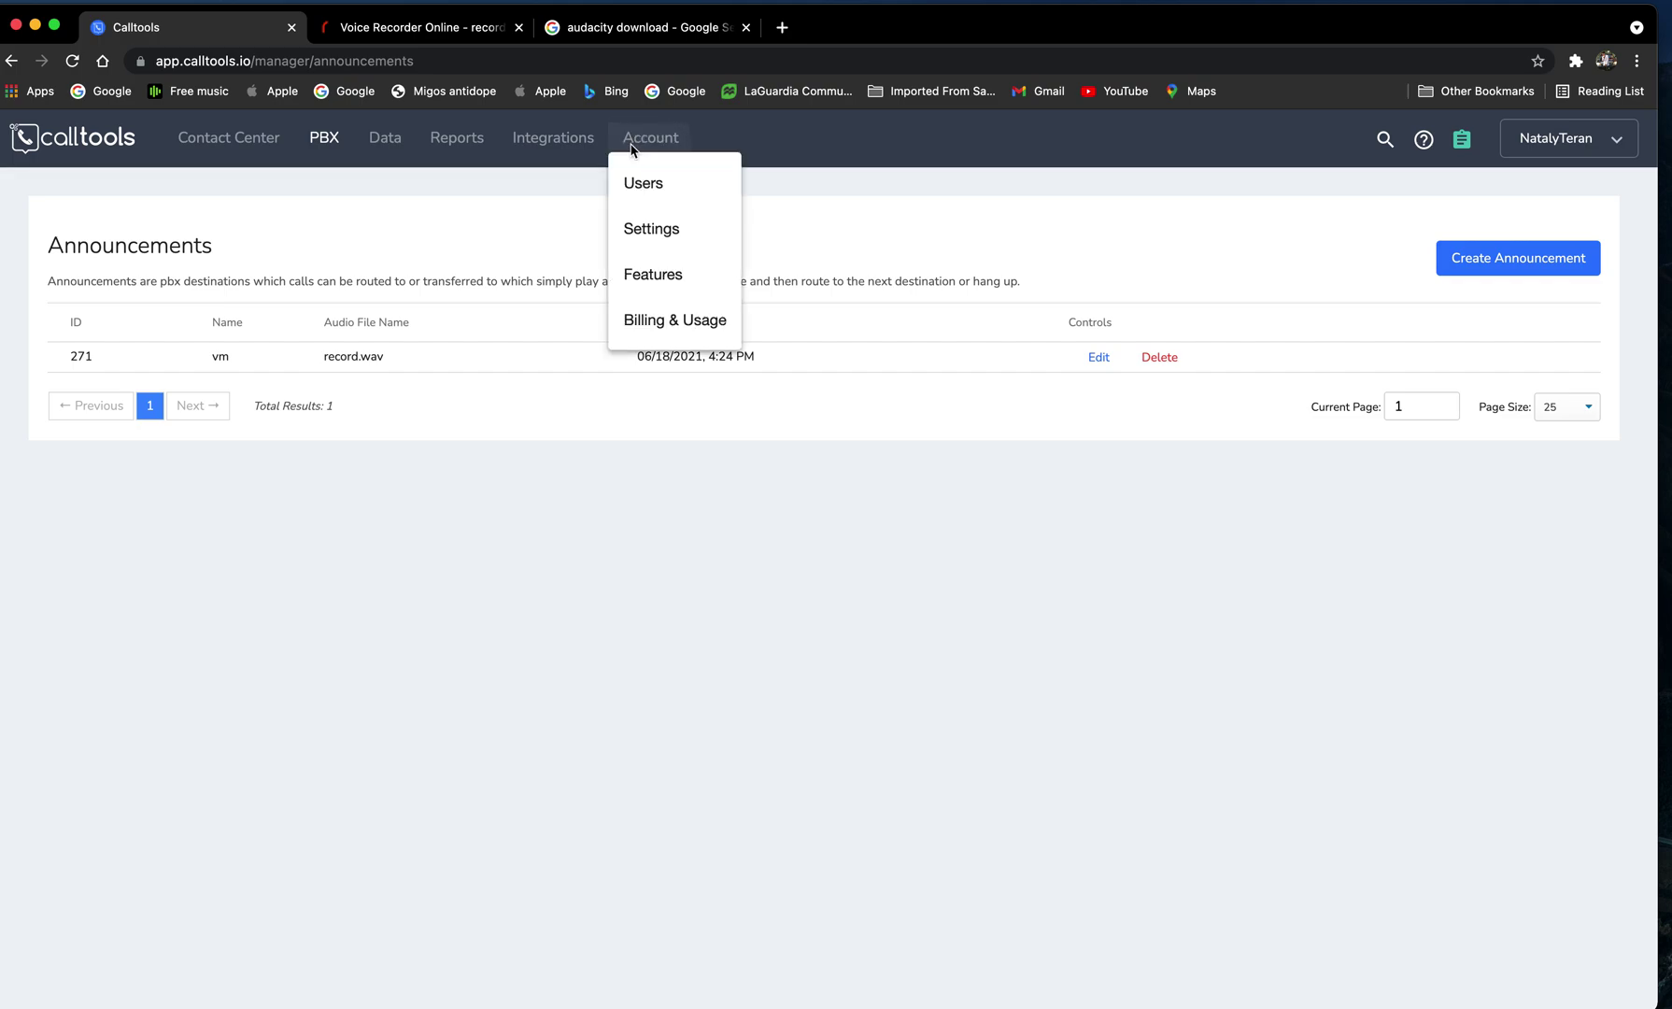
pyautogui.moveTo(585, 152)
pyautogui.click(572, 181)
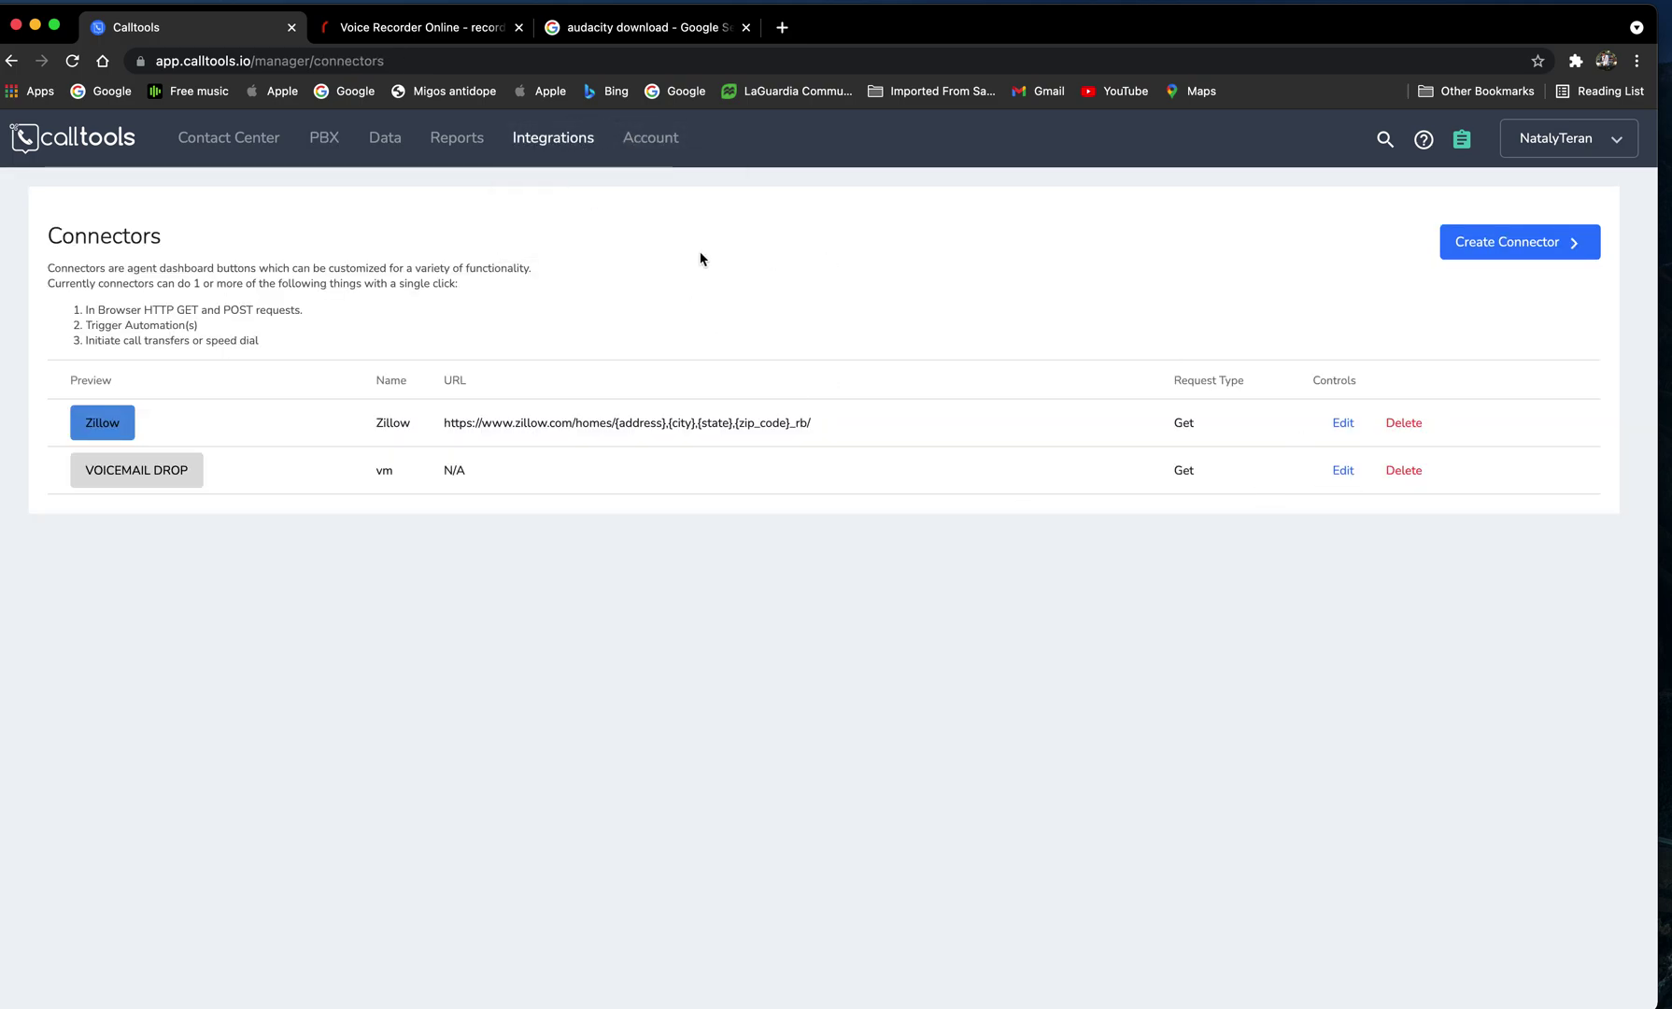
# - Check the connectors of the campaign First deal list TN MEMPHIS ( August 01) and return to the campaign list
pyautogui.click(247, 140)
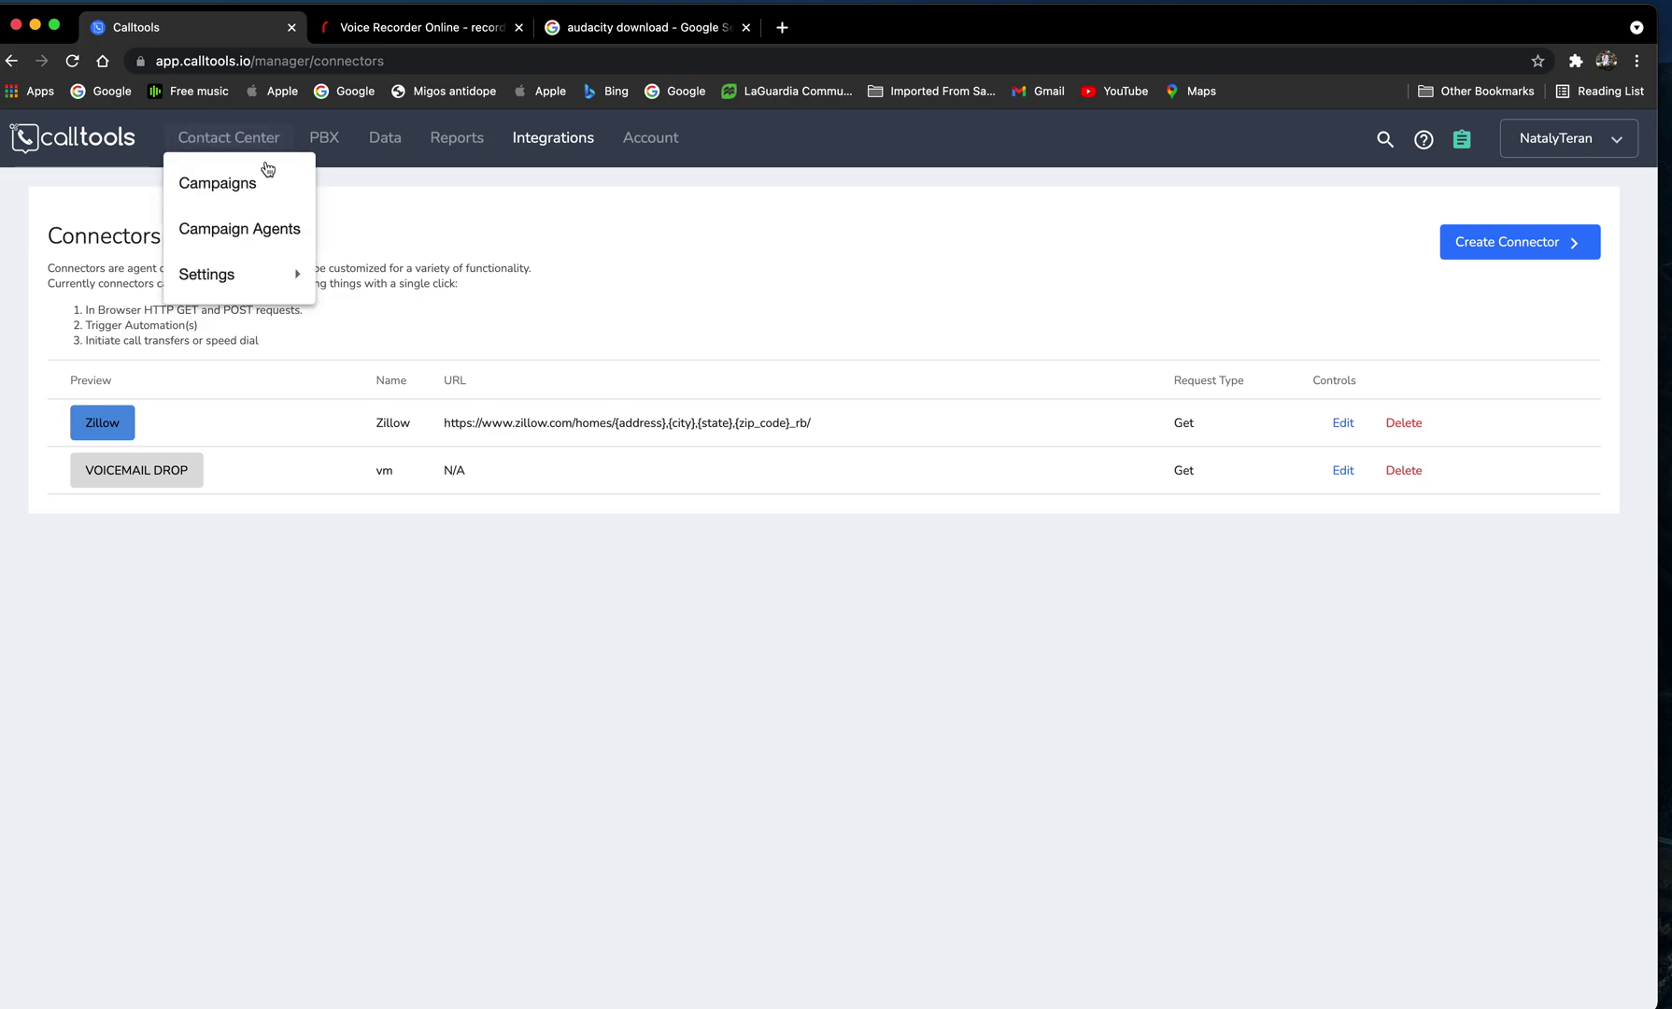
pyautogui.click(269, 177)
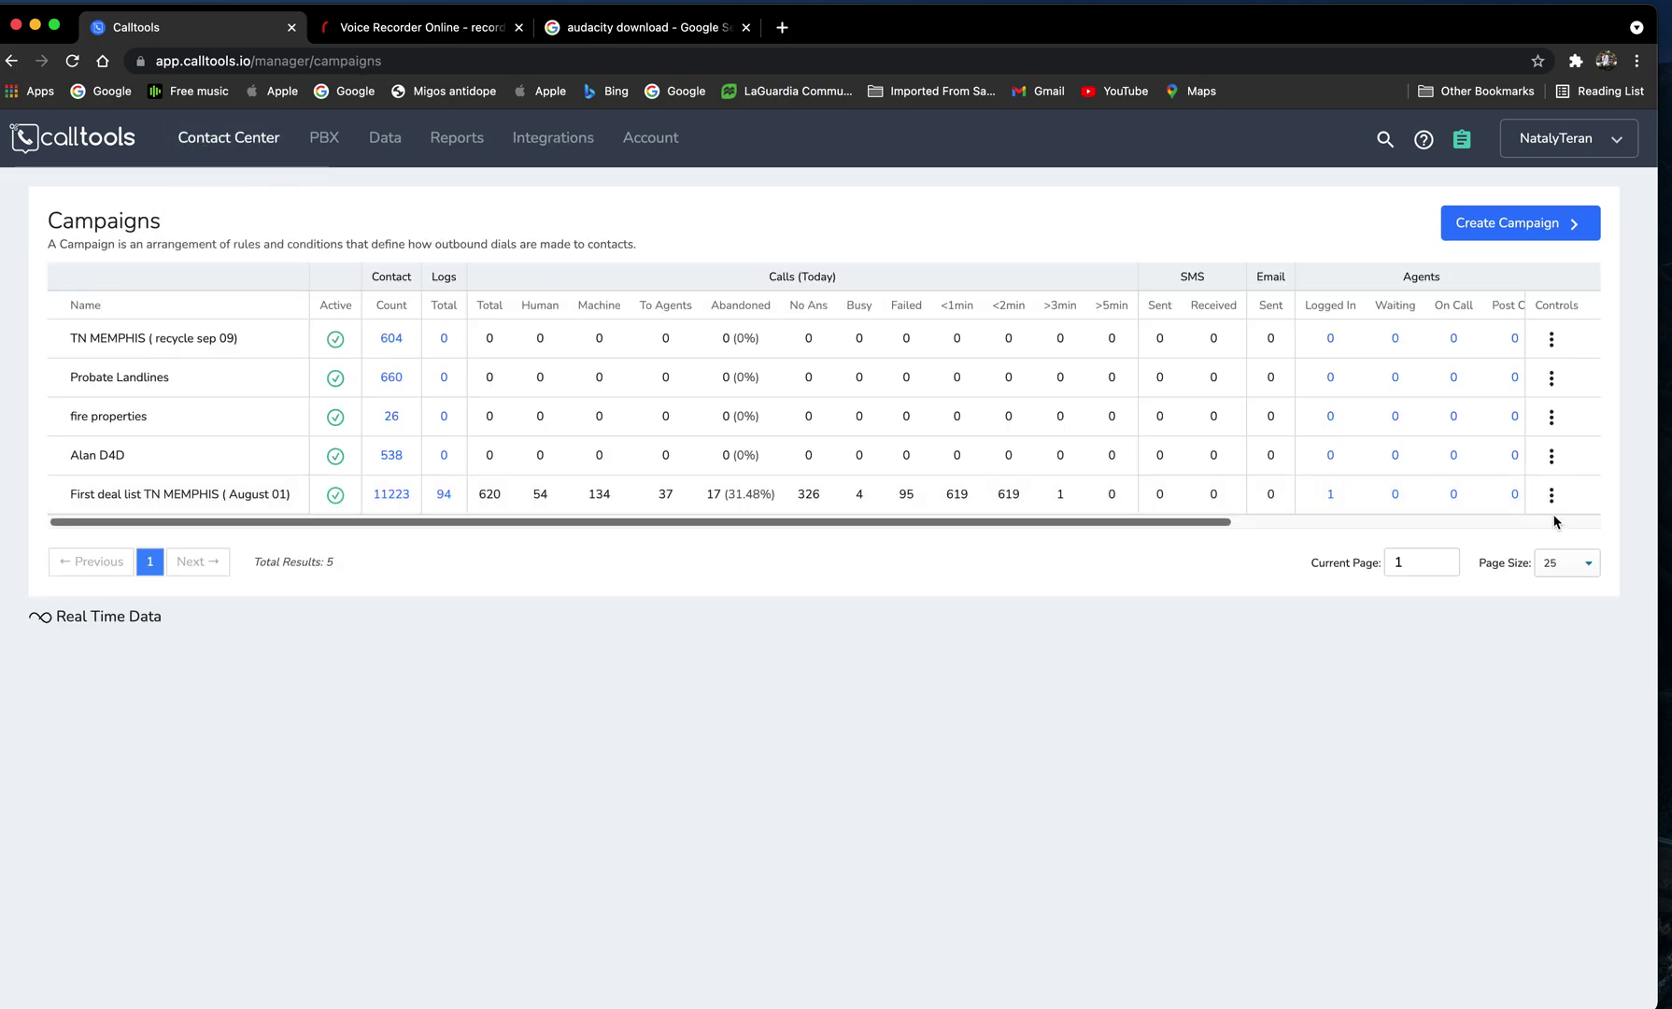
pyautogui.click(1552, 494)
pyautogui.click(1500, 598)
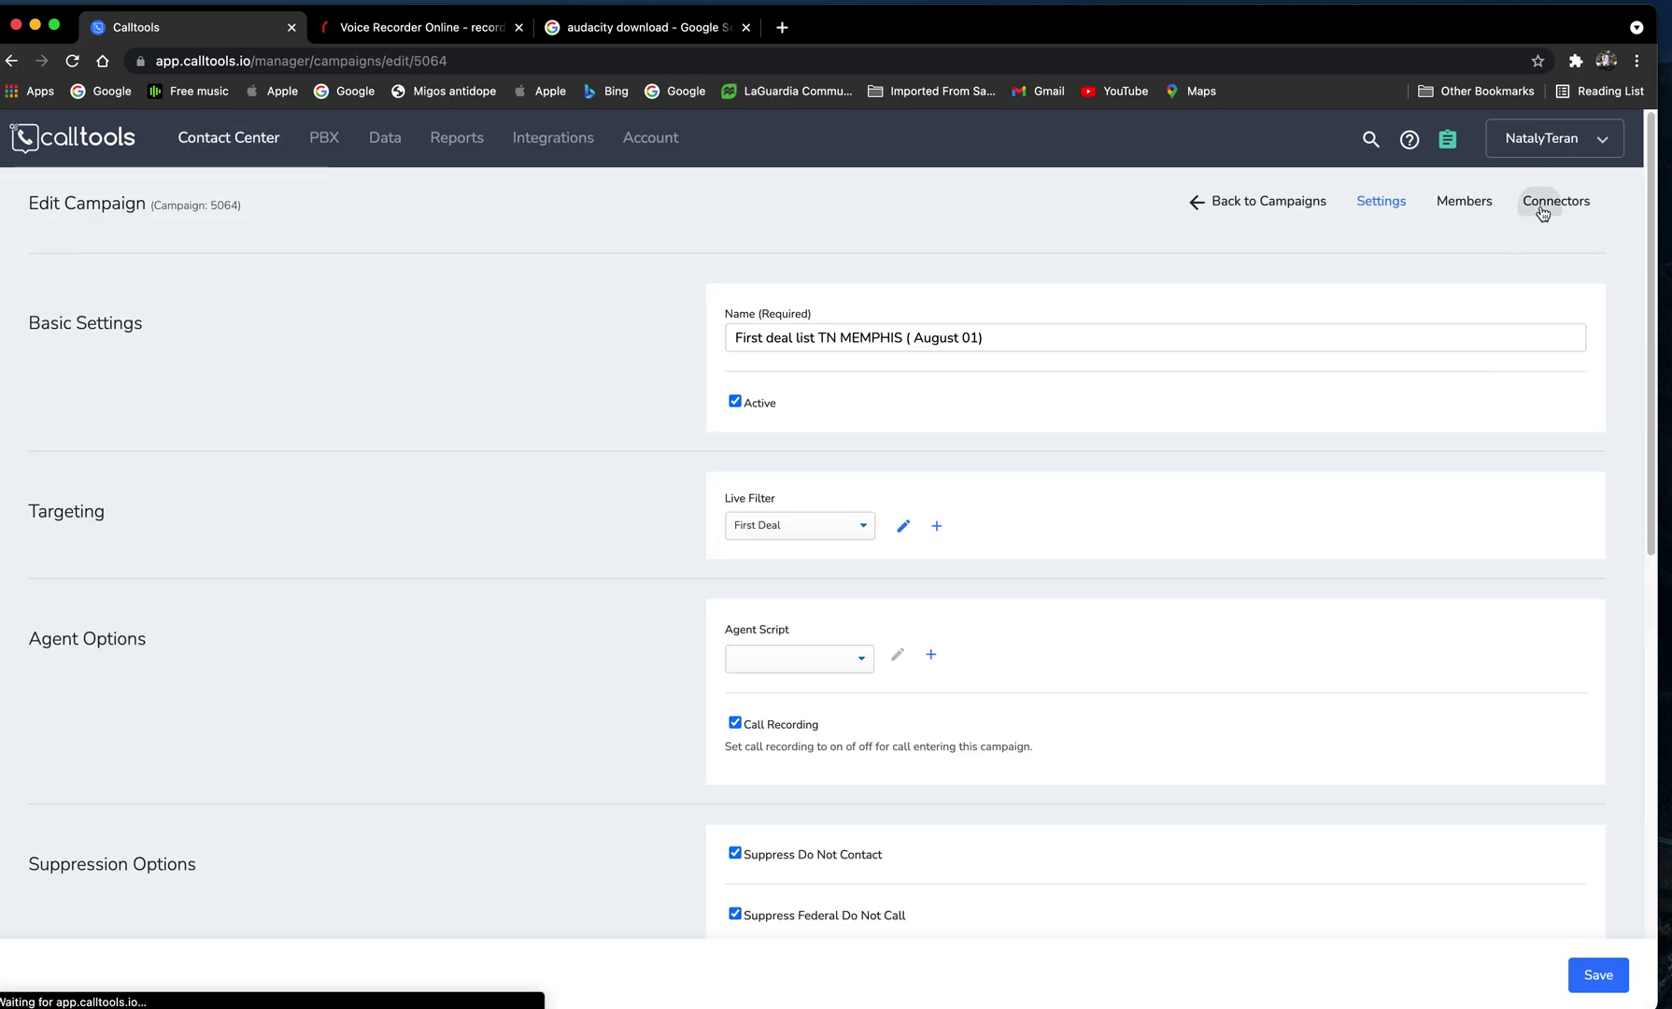
pyautogui.click(1539, 202)
pyautogui.click(1314, 205)
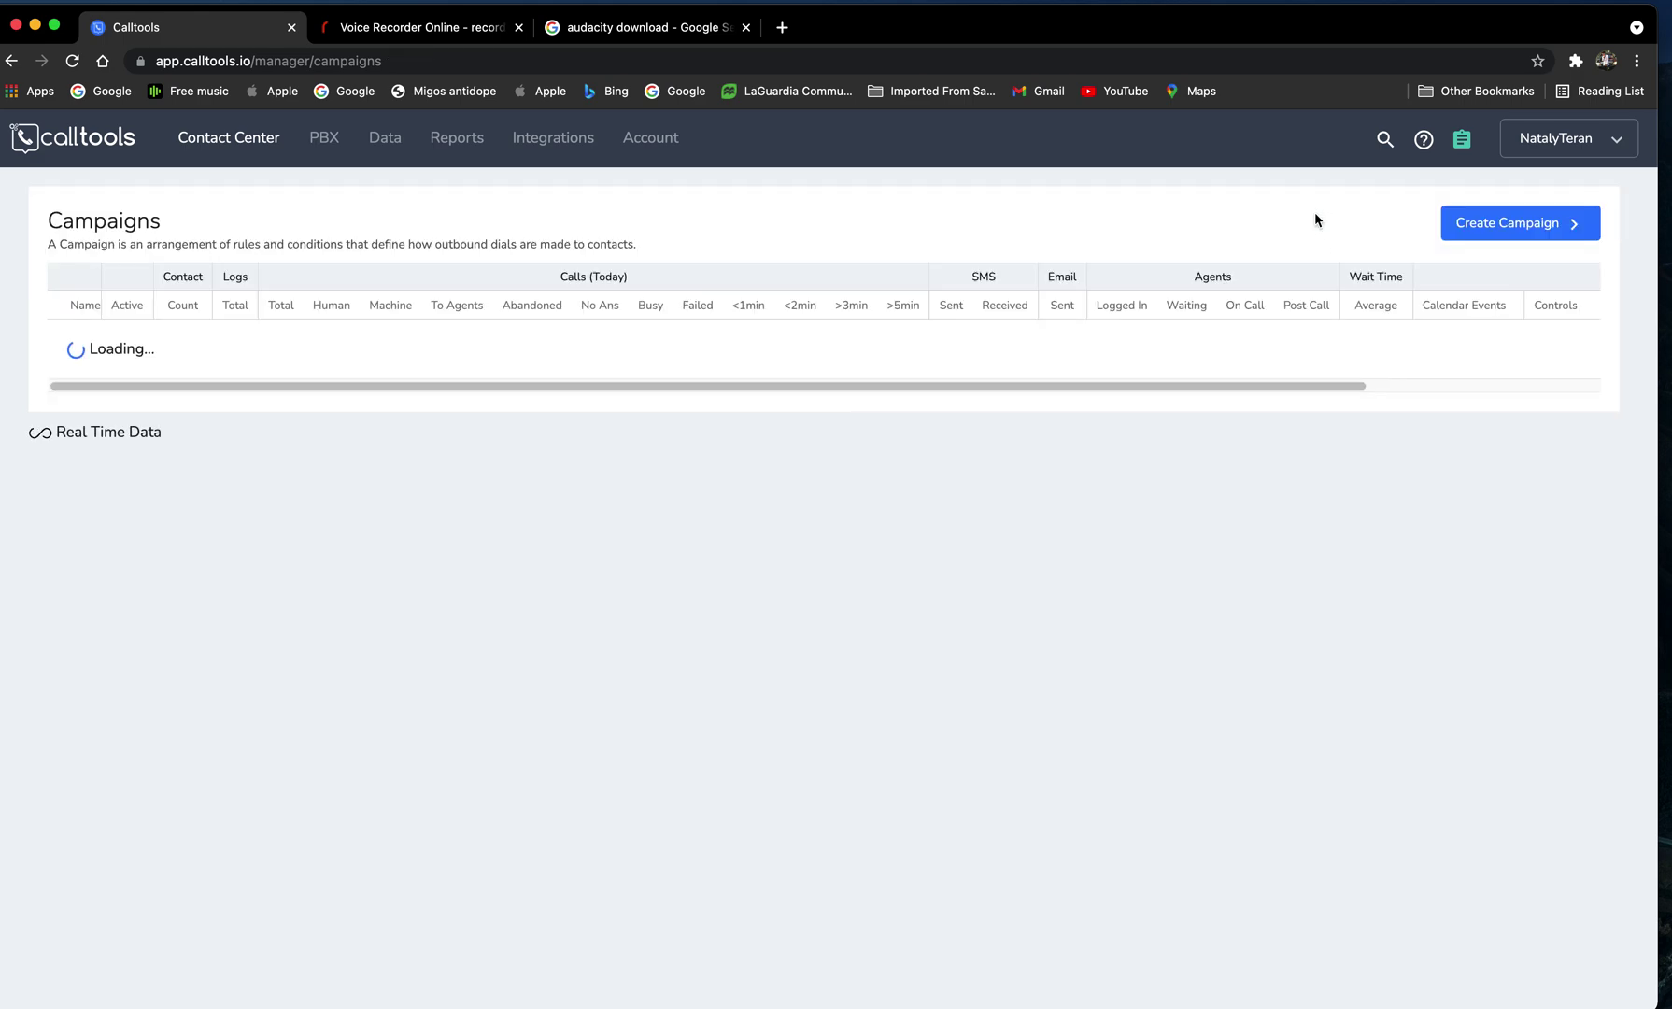